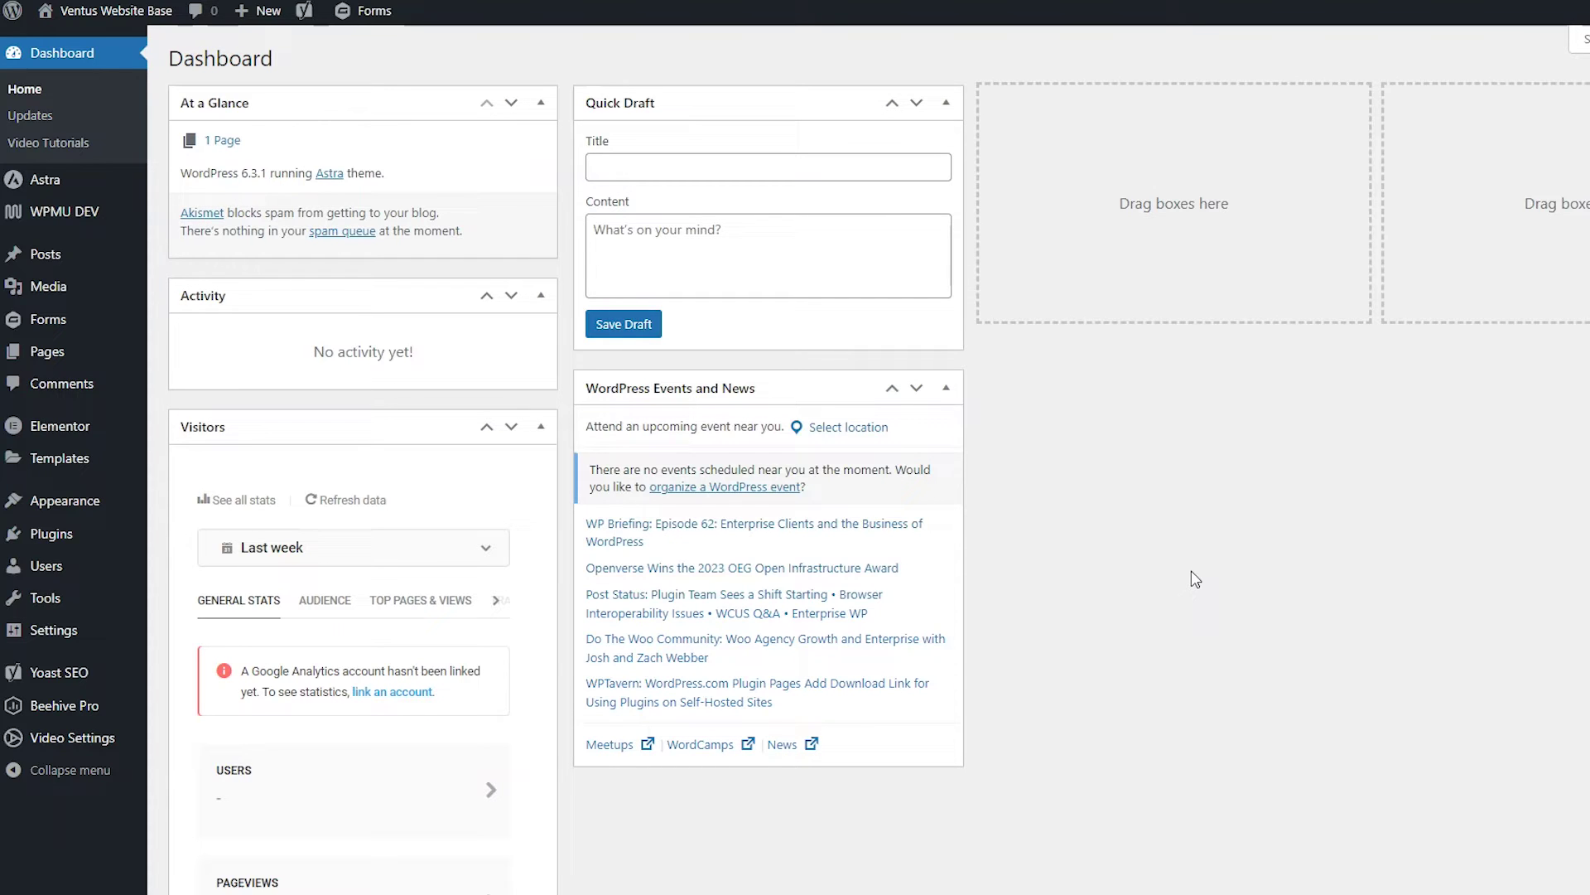
# Step: Search the plugin directory for 'white label cms', then install and activate White Label CMS
pyautogui.moveTo(50, 534)
pyautogui.click(210, 578)
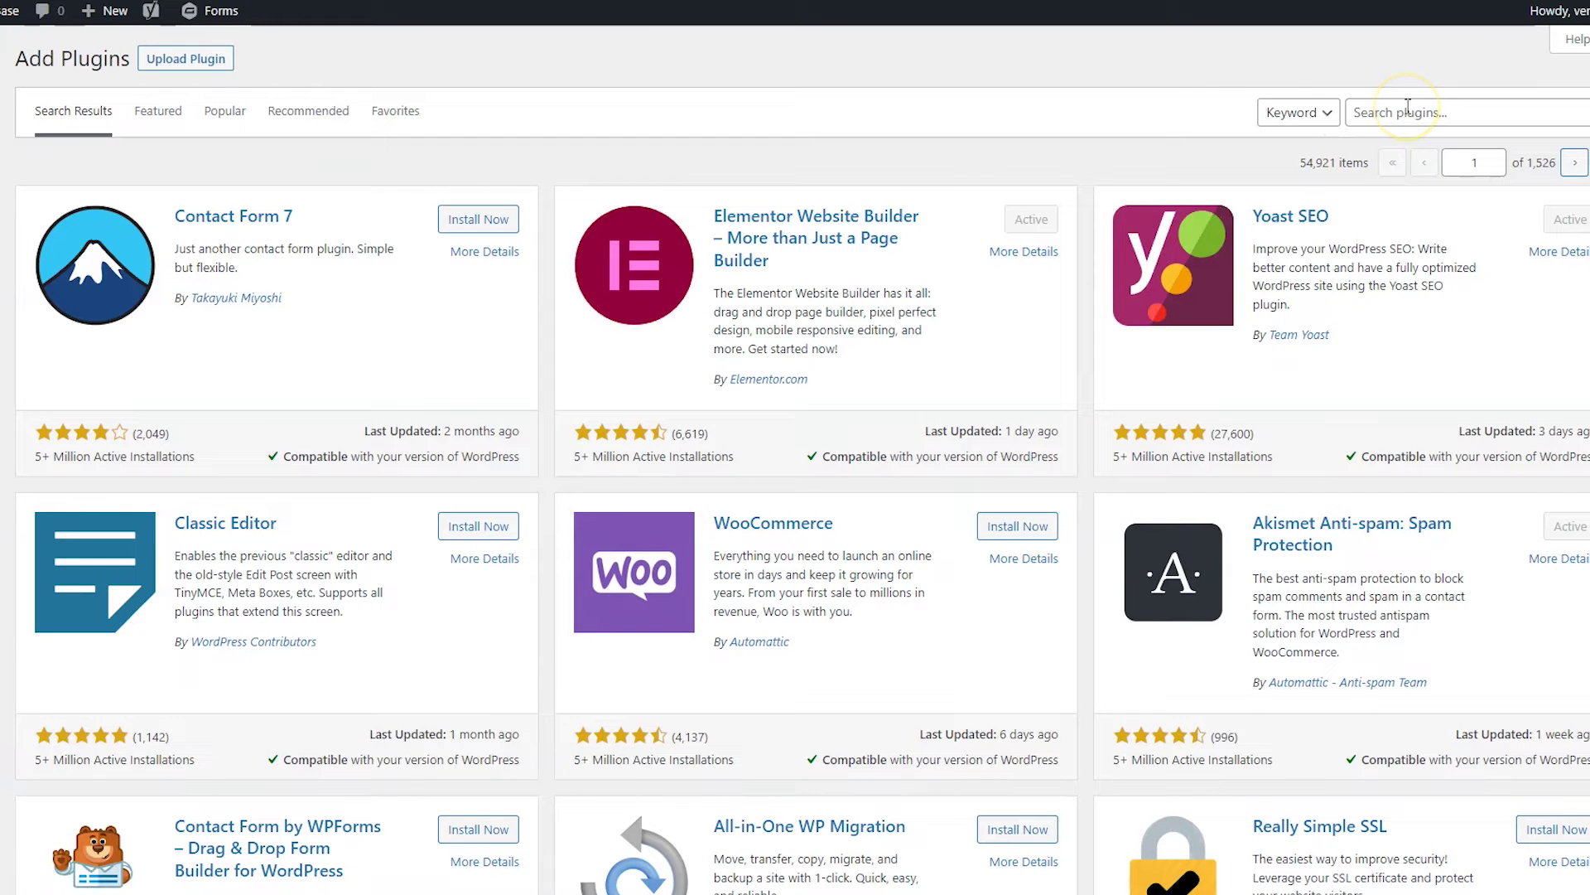
pyautogui.click(1407, 107)
pyautogui.write('white')
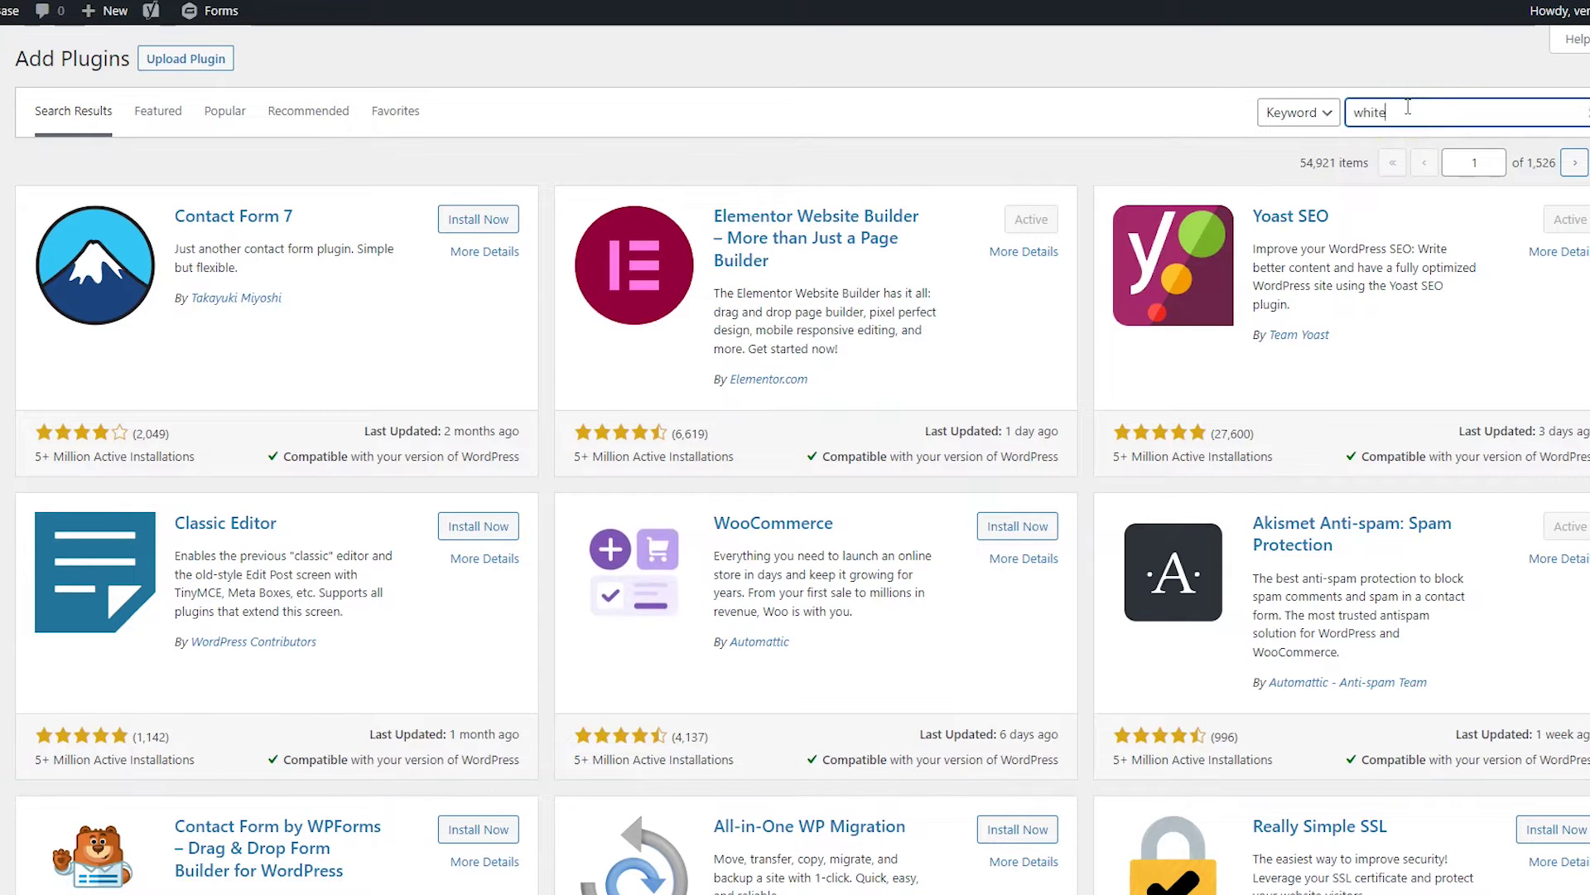
pyautogui.write(' label cms')
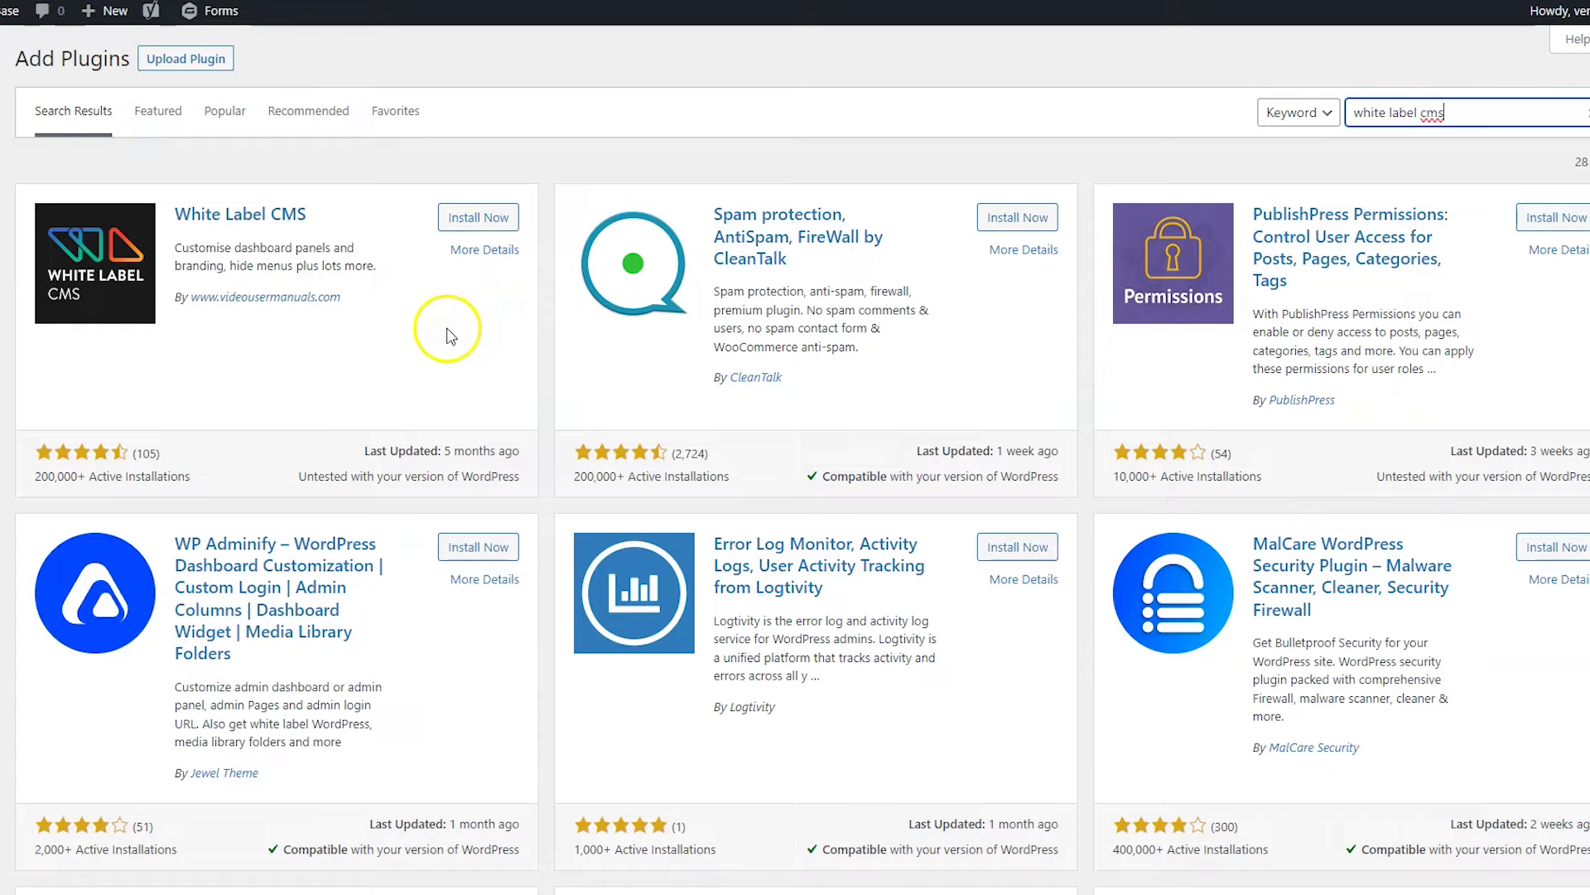
pyautogui.click(464, 218)
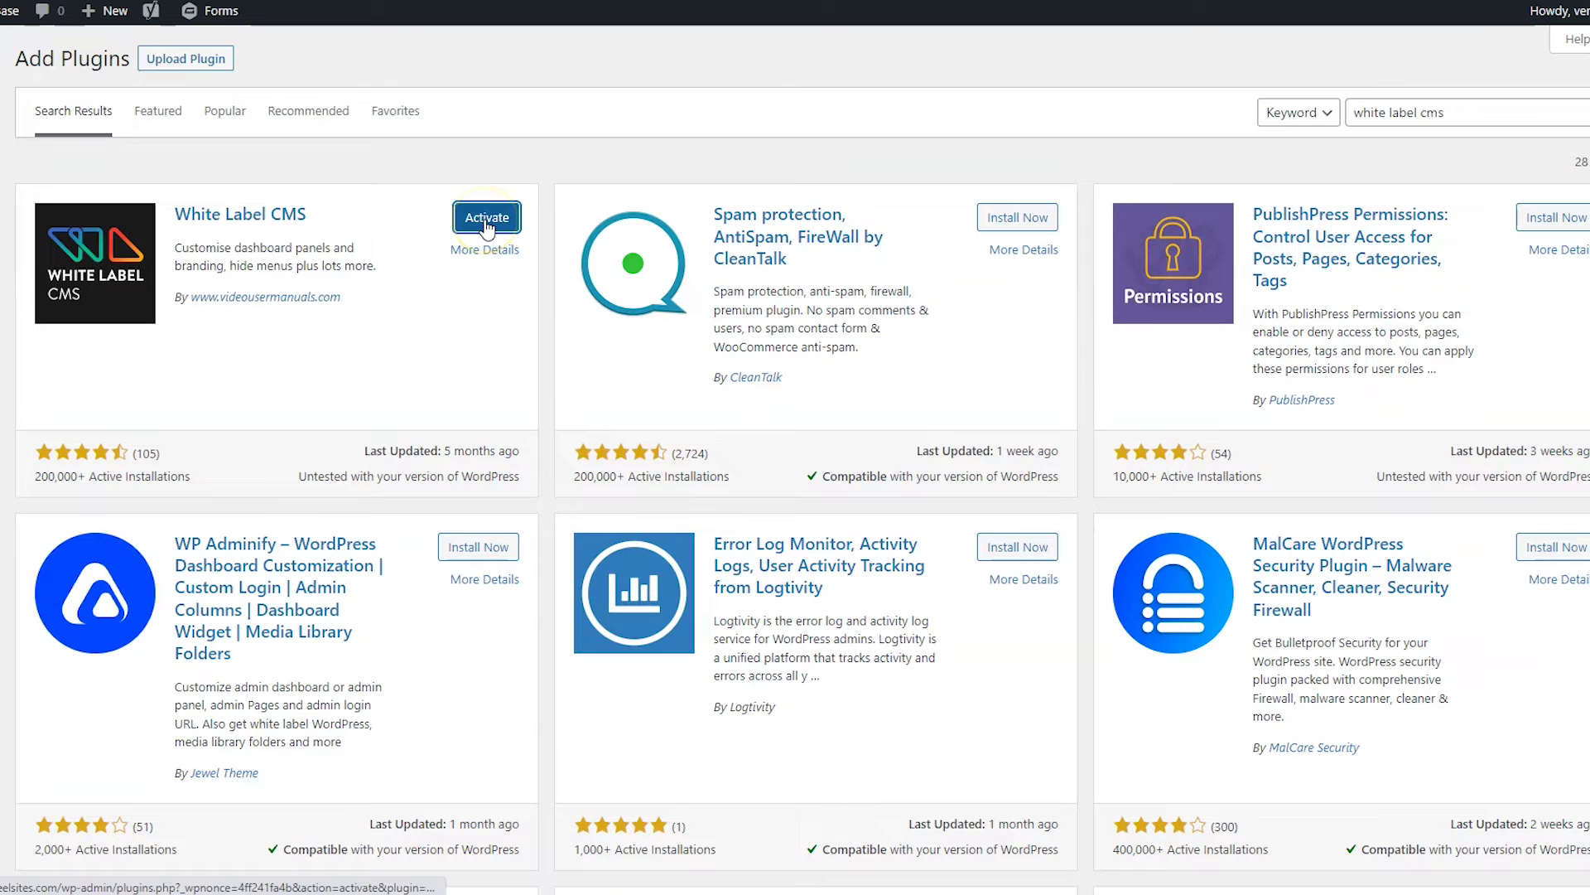
pyautogui.click(487, 218)
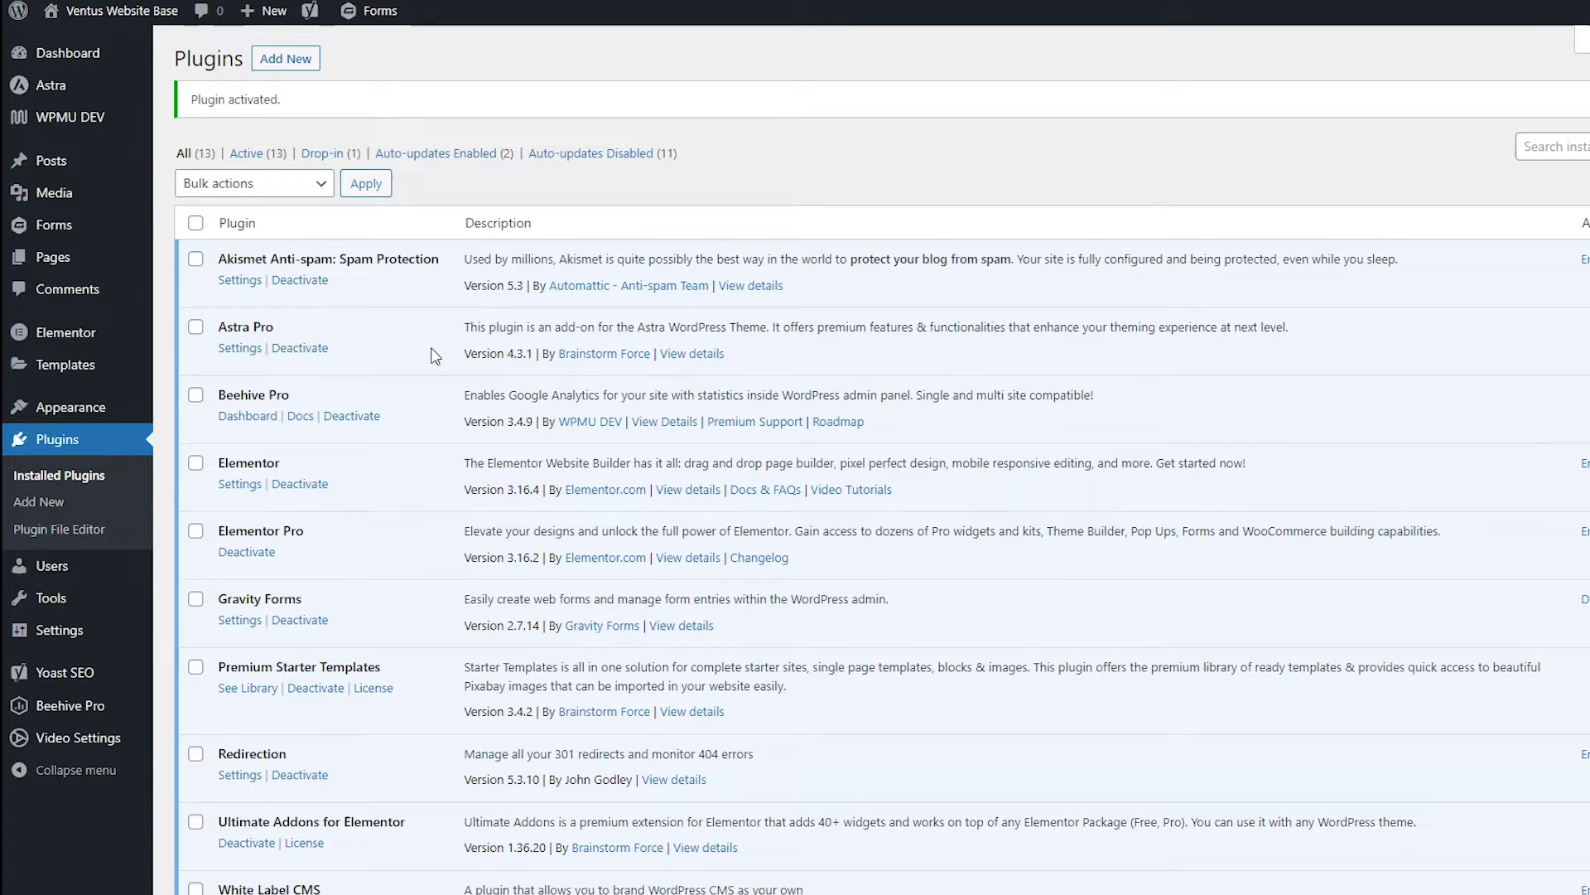
# Step: In White Label CMS settings, turn on Hide WordPress Logo and Links and set Replace Howdy Text to 'Hi'
pyautogui.click(457, 534)
pyautogui.moveTo(128, 640)
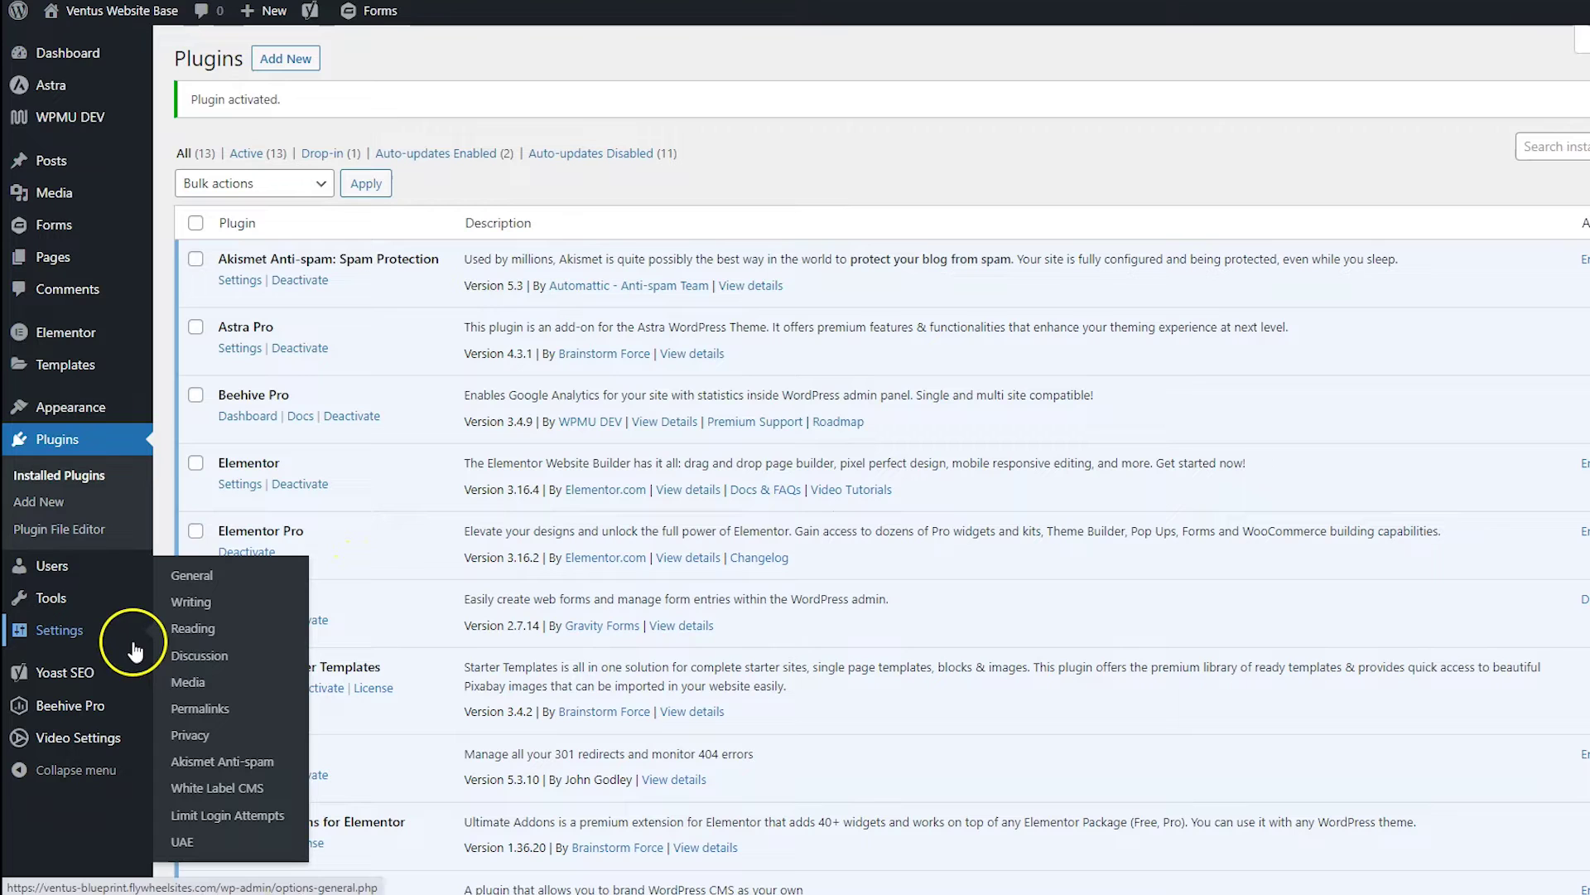
pyautogui.click(249, 800)
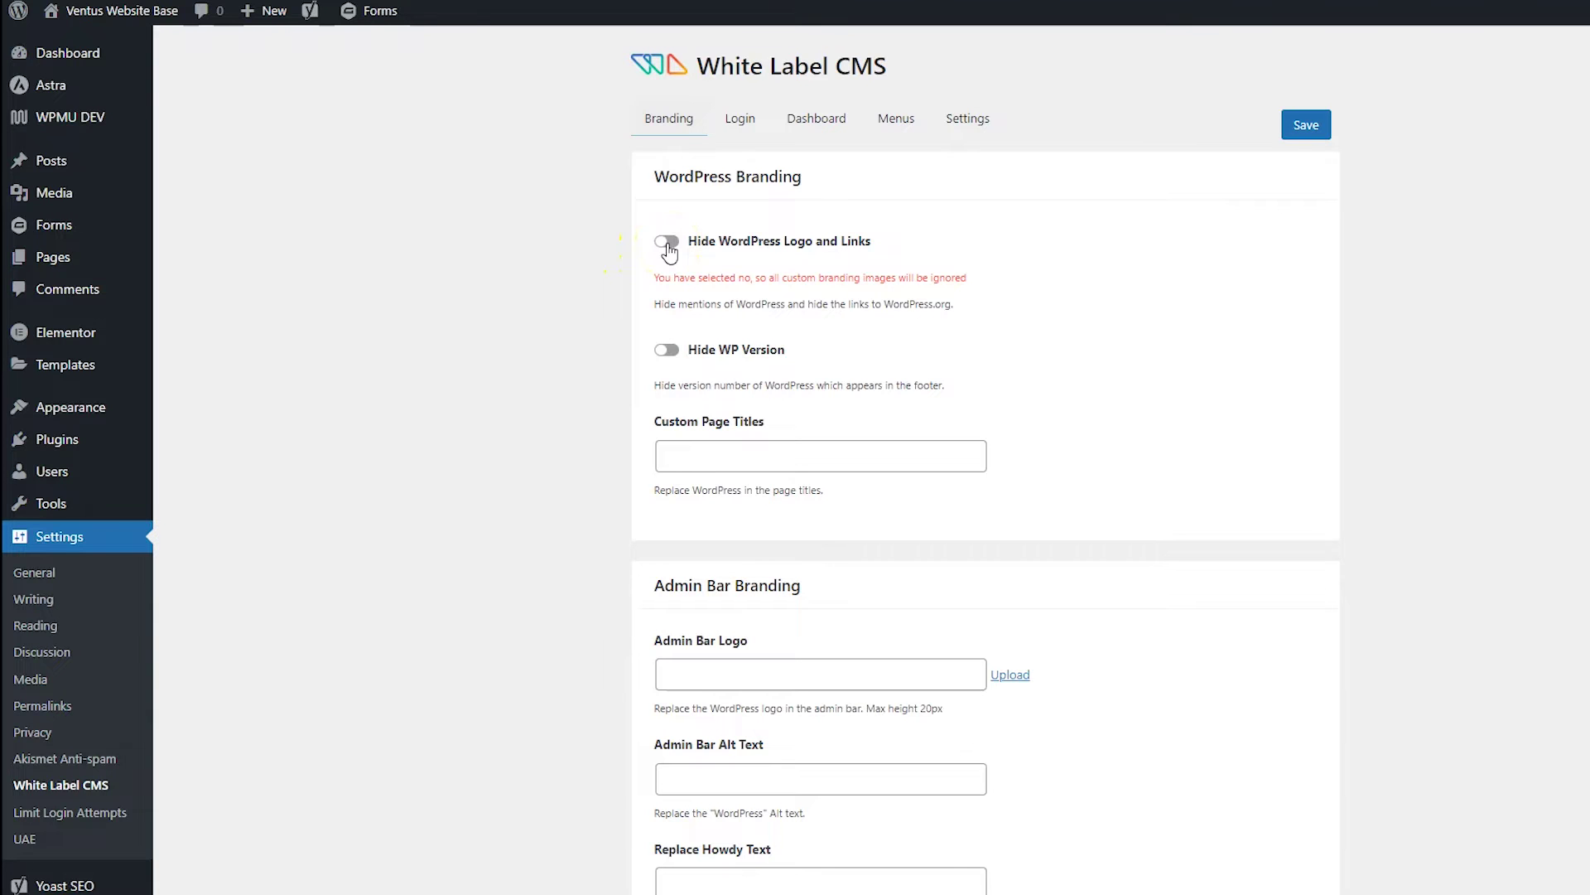
pyautogui.click(667, 245)
pyautogui.scroll(-3, 582, 327)
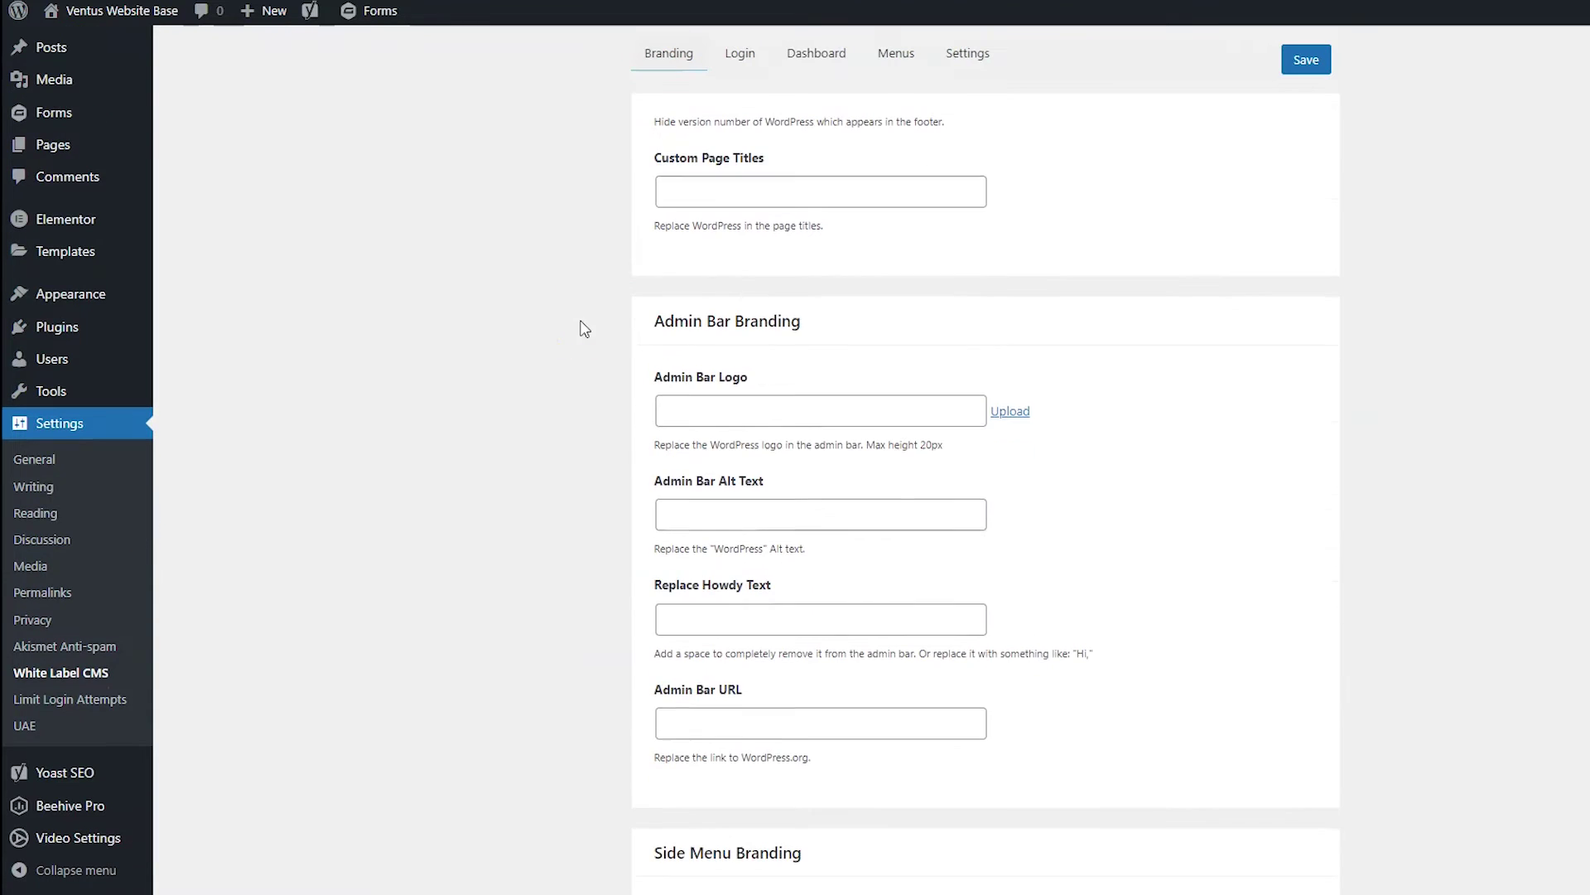
pyautogui.click(702, 604)
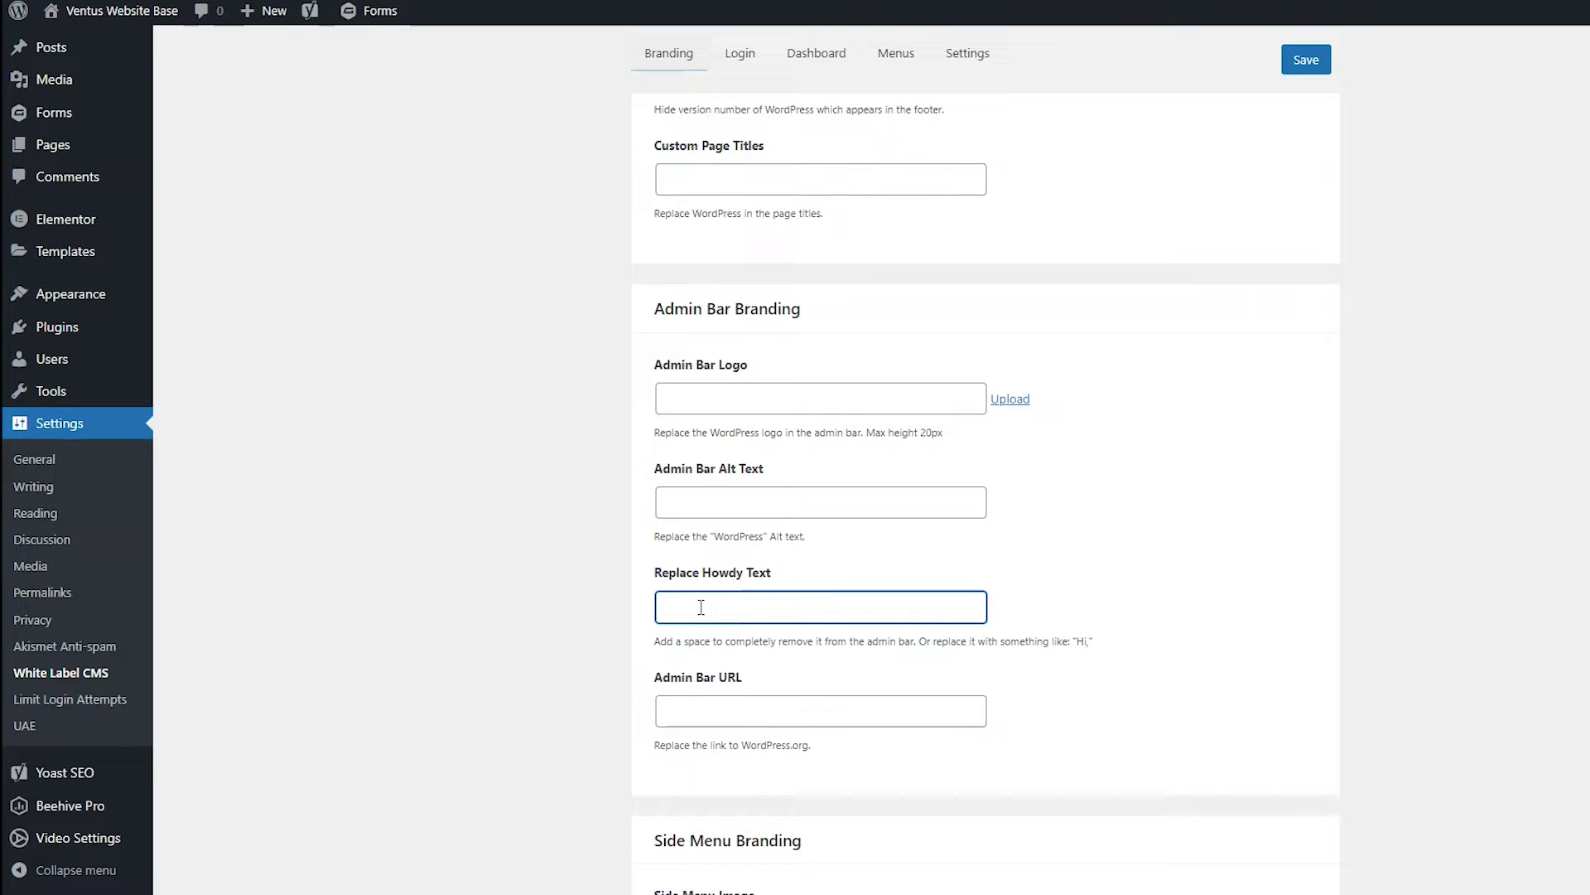
pyautogui.write('Hi')
pyautogui.scroll(-5, 1476, 379)
# Step: Upload the Ventus logo white-label-sidebar.png and insert it as the Side Menu Image
pyautogui.click(1398, 442)
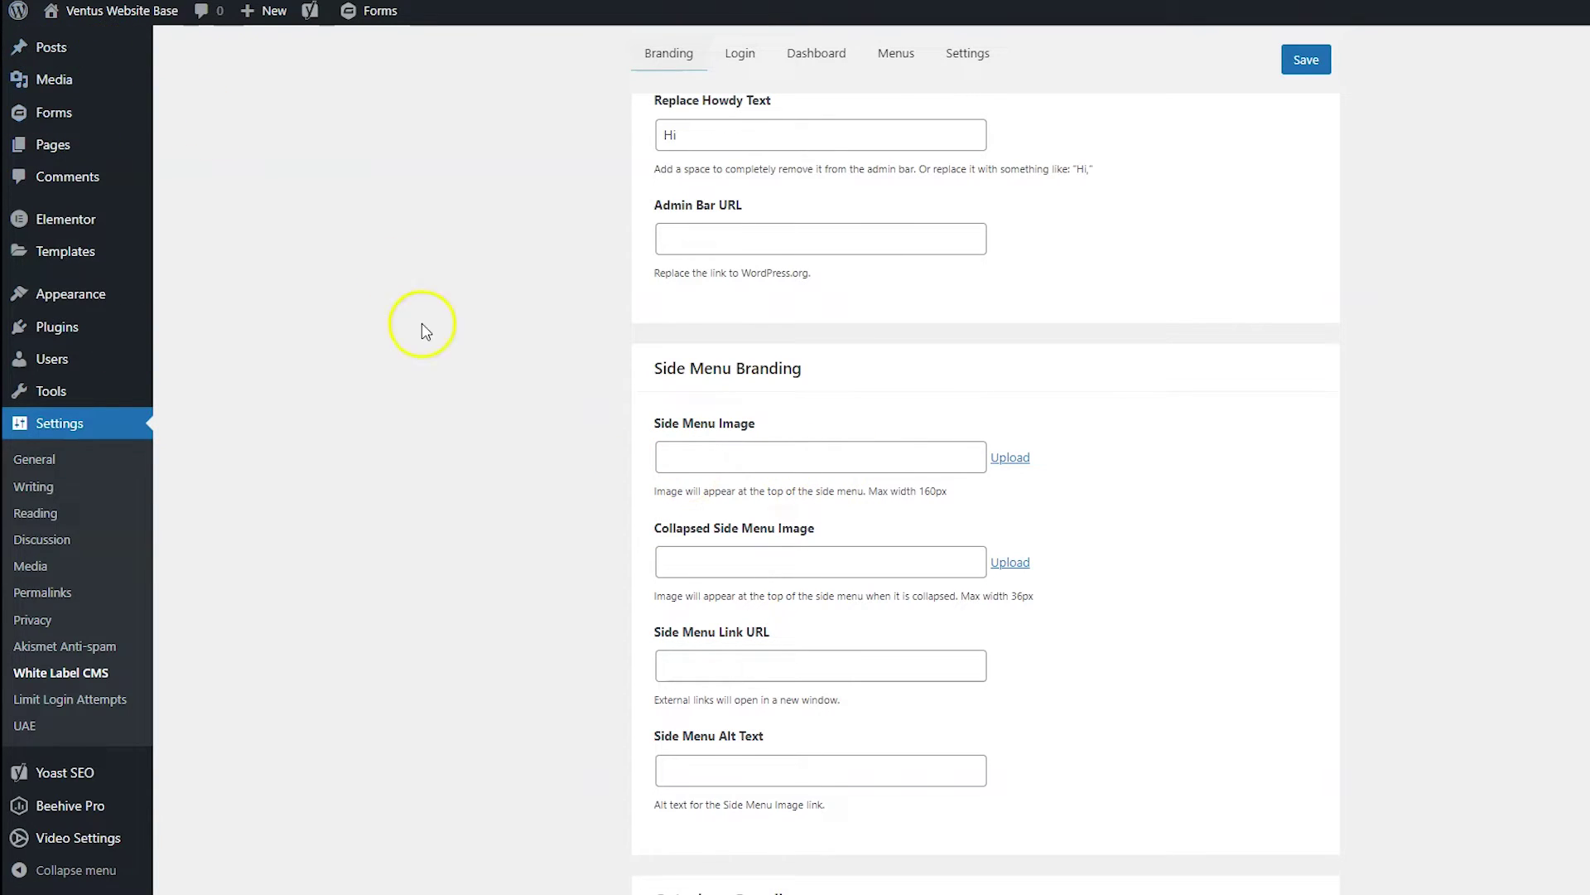
pyautogui.click(1000, 468)
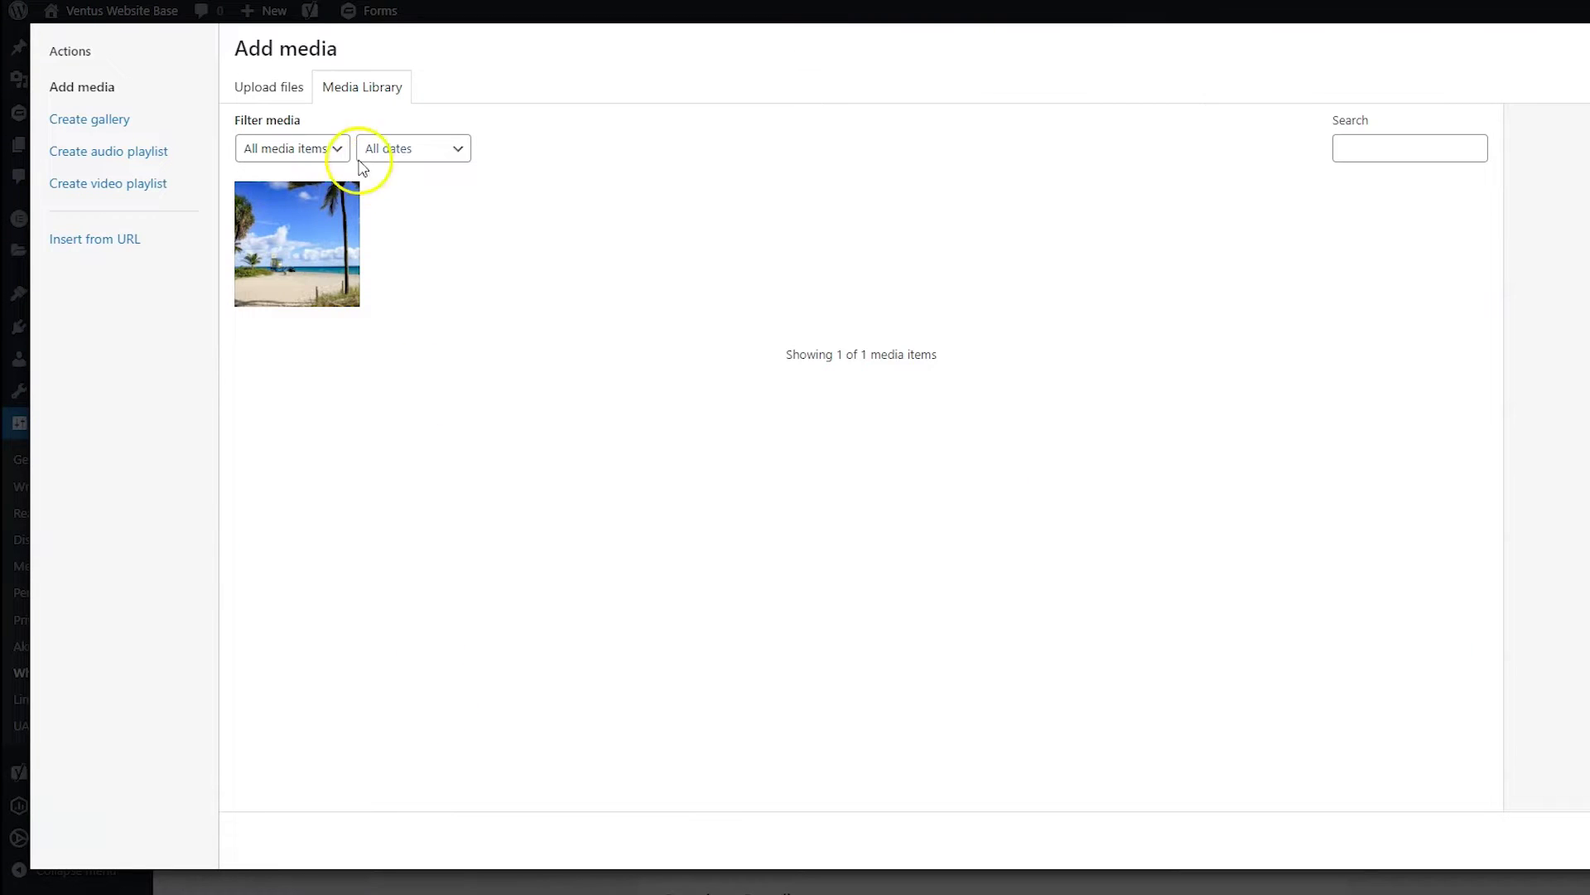
pyautogui.click(300, 96)
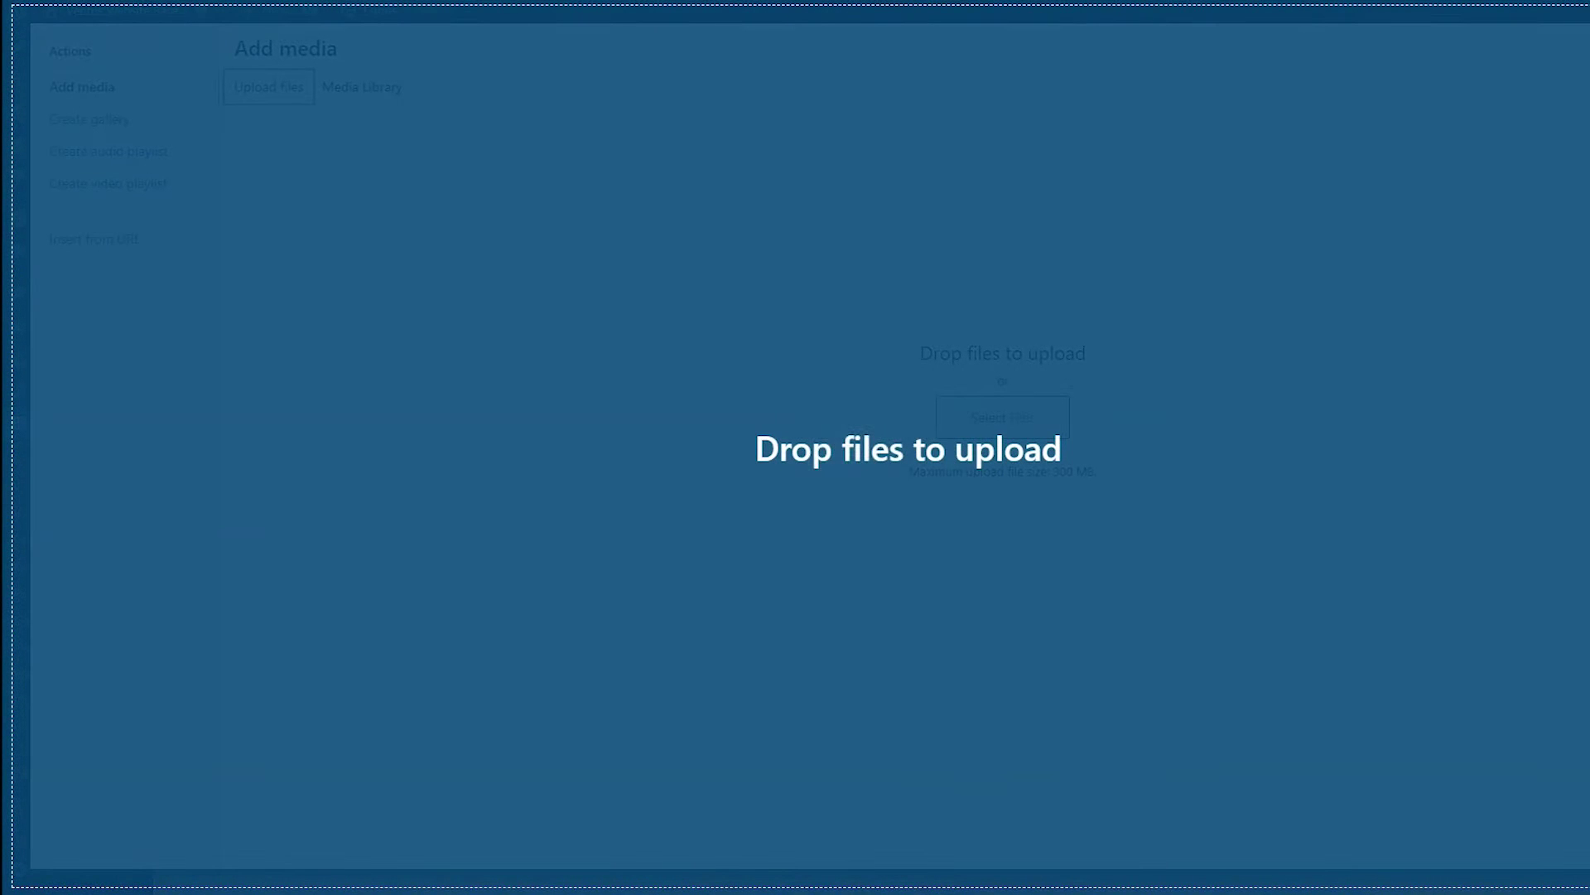
pyautogui.moveTo(971, 505); pyautogui.dragTo(843, 470)
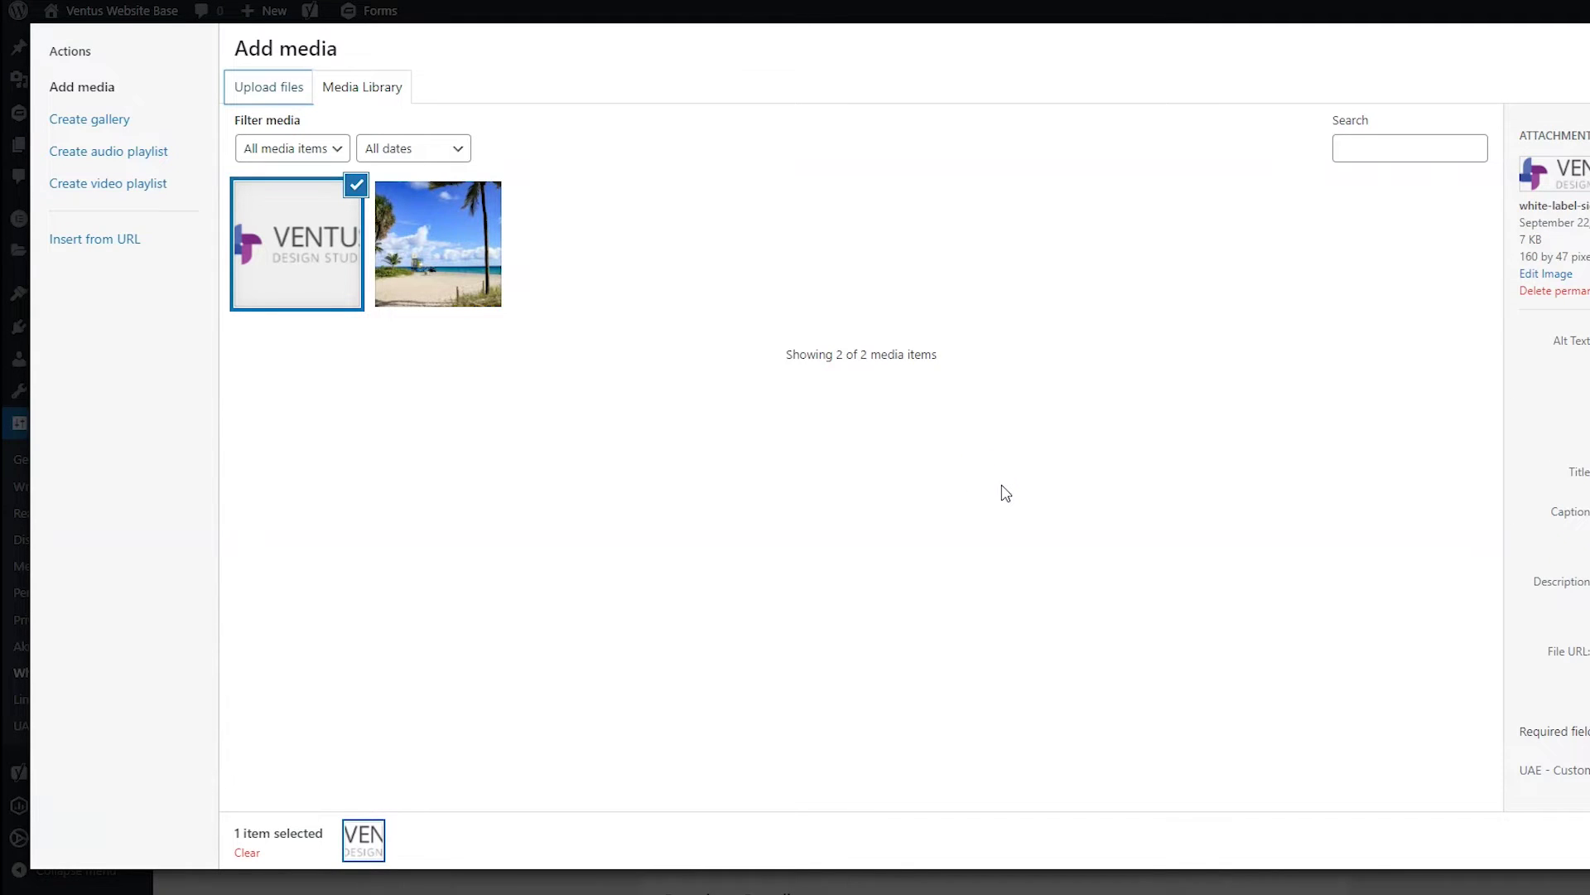
pyautogui.click(345, 371)
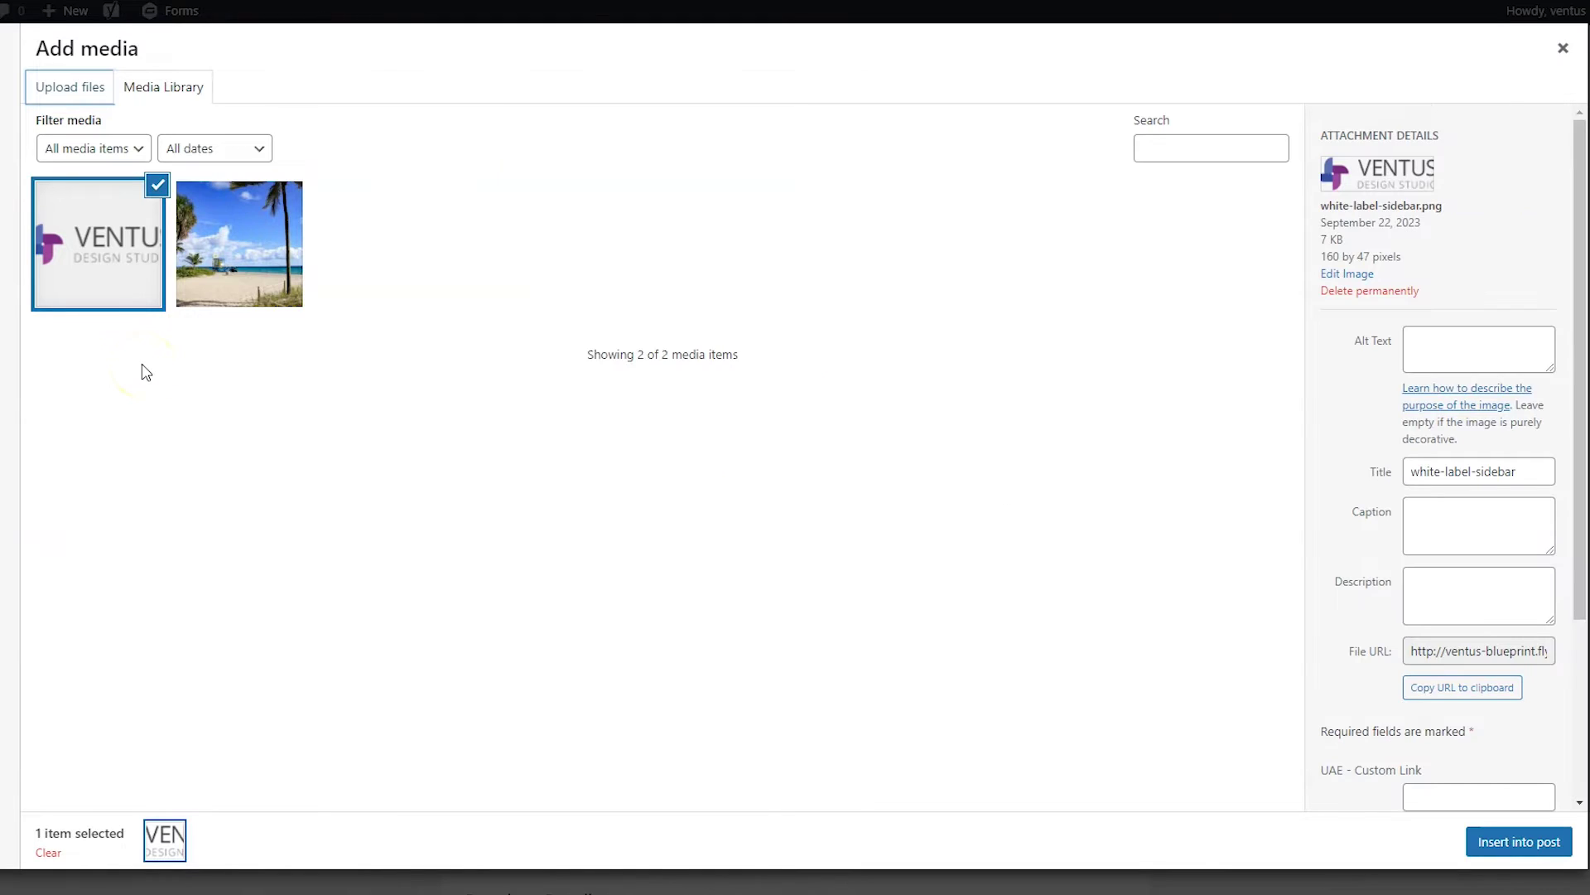
pyautogui.click(1521, 853)
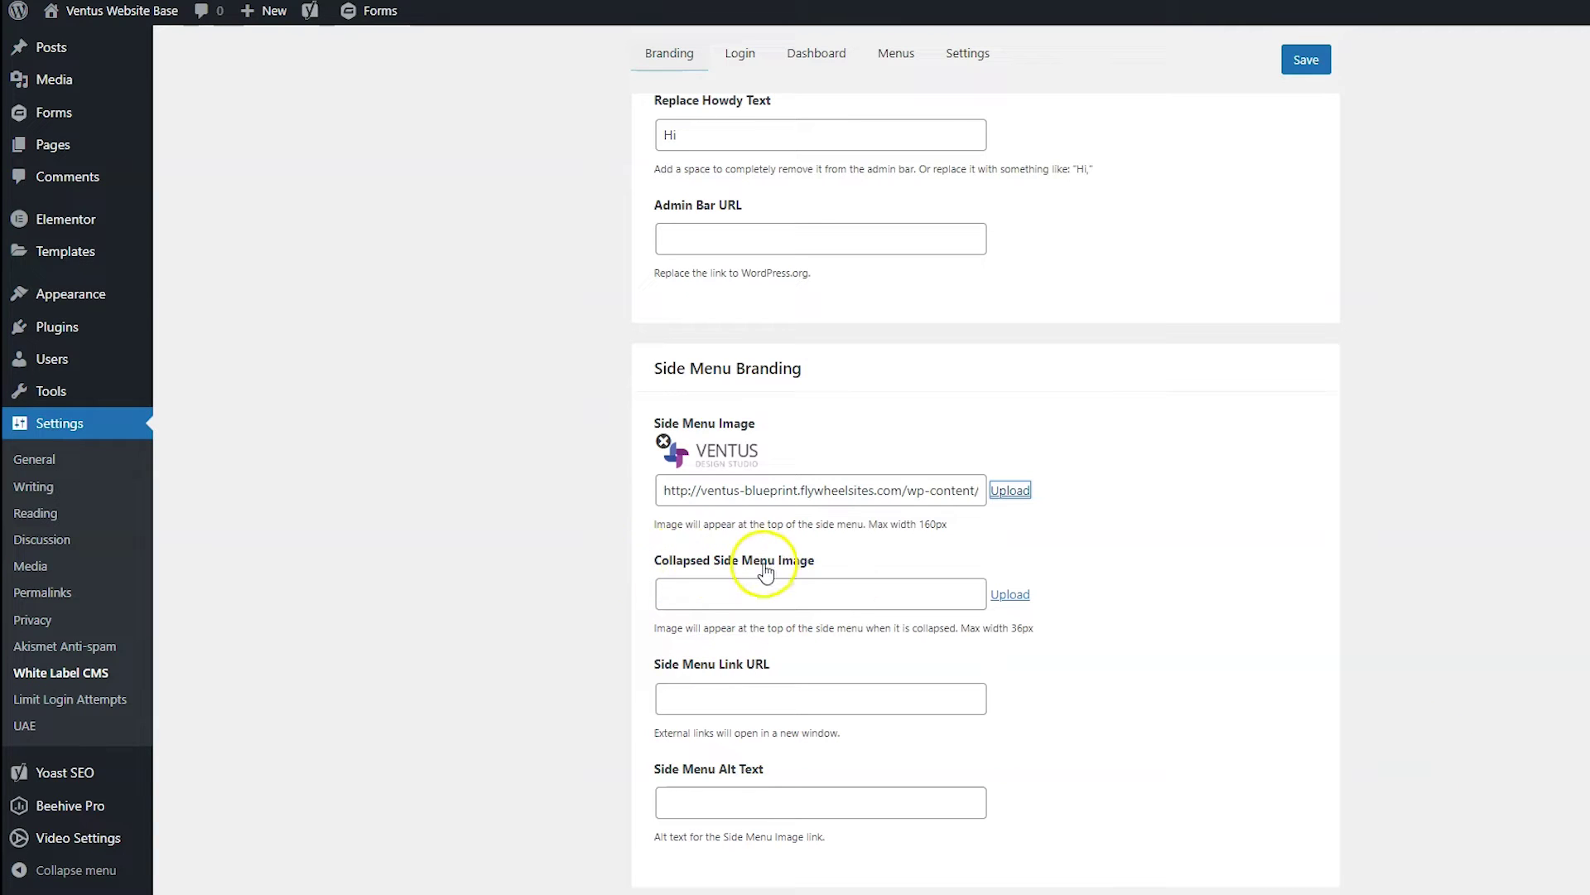
# Step: Collapse the admin menu and set the 36×36 wordpress-white-label-icon.png as Collapsed Side Menu Image
pyautogui.click(19, 871)
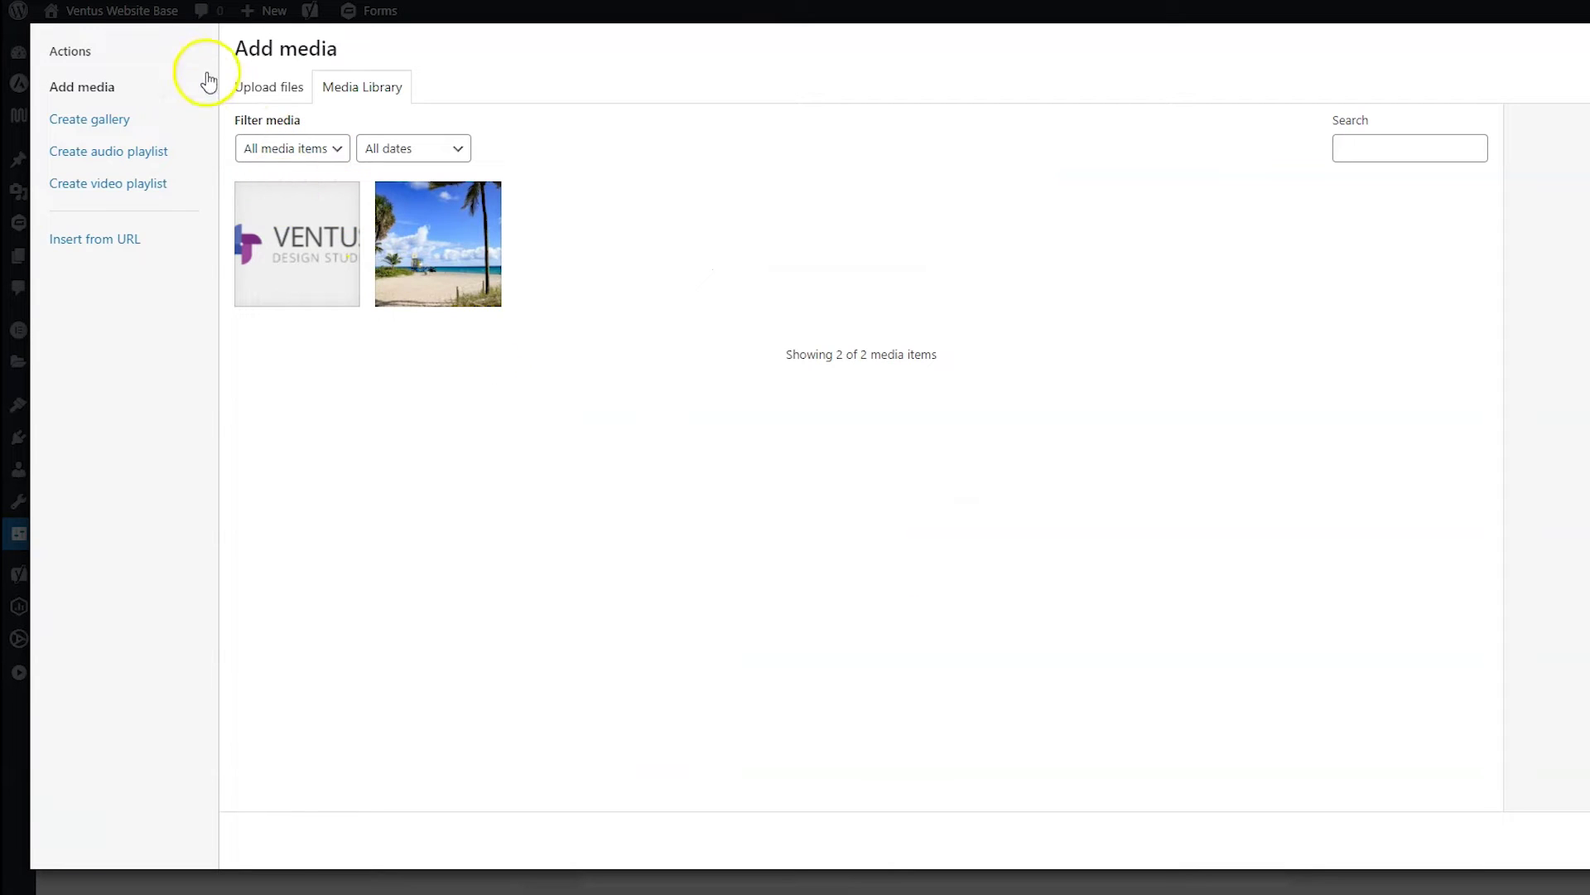
pyautogui.click(242, 87)
pyautogui.click(973, 417)
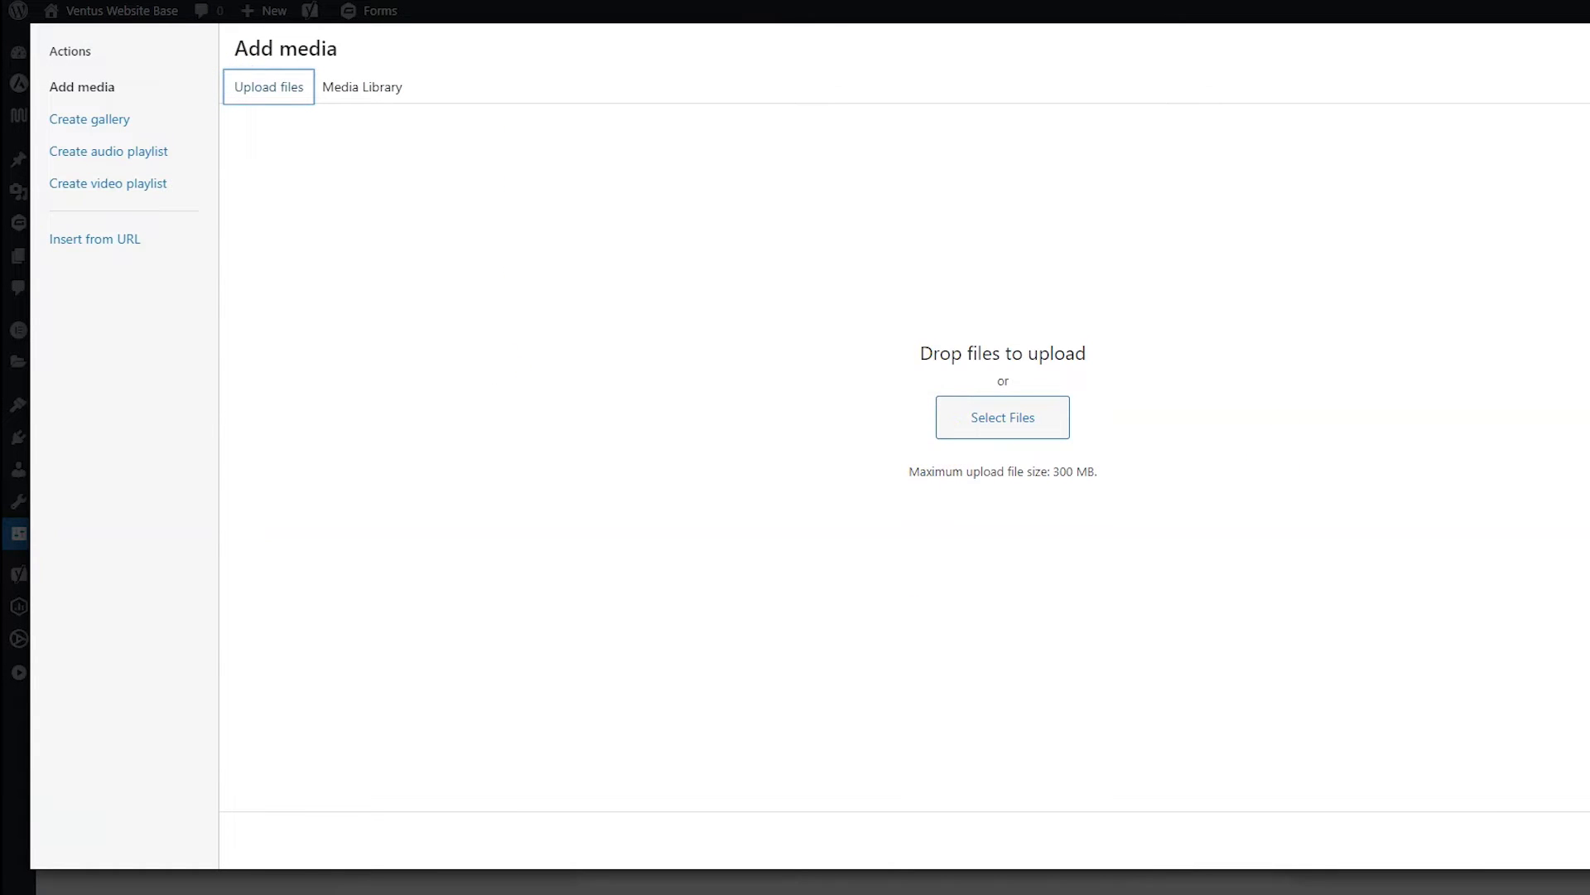
pyautogui.moveTo(1589, 480); pyautogui.dragTo(897, 414)
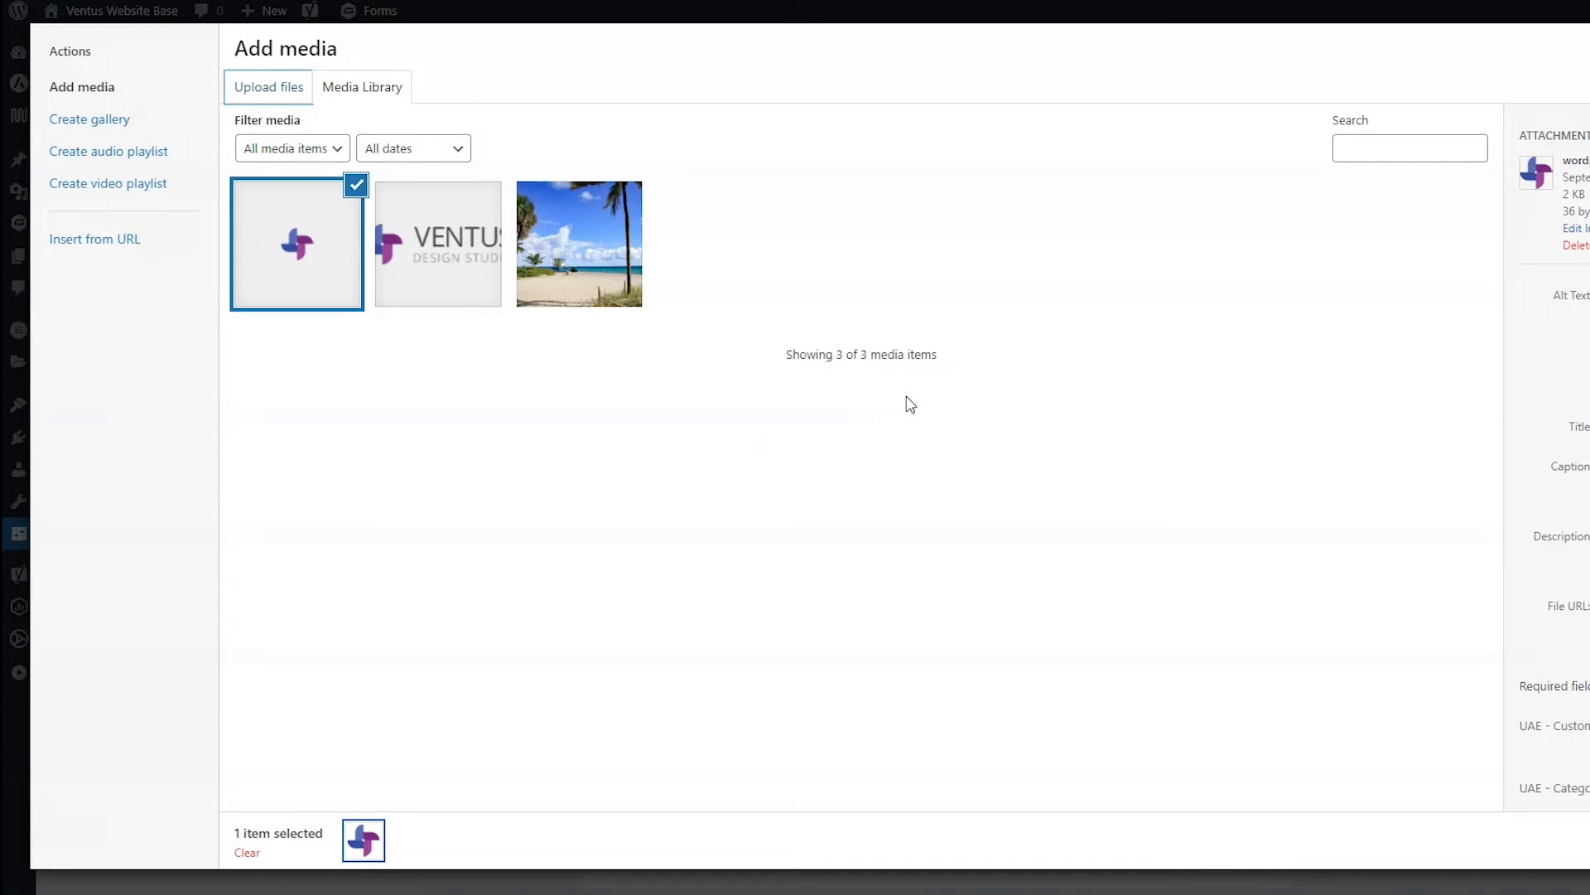
pyautogui.click(980, 435)
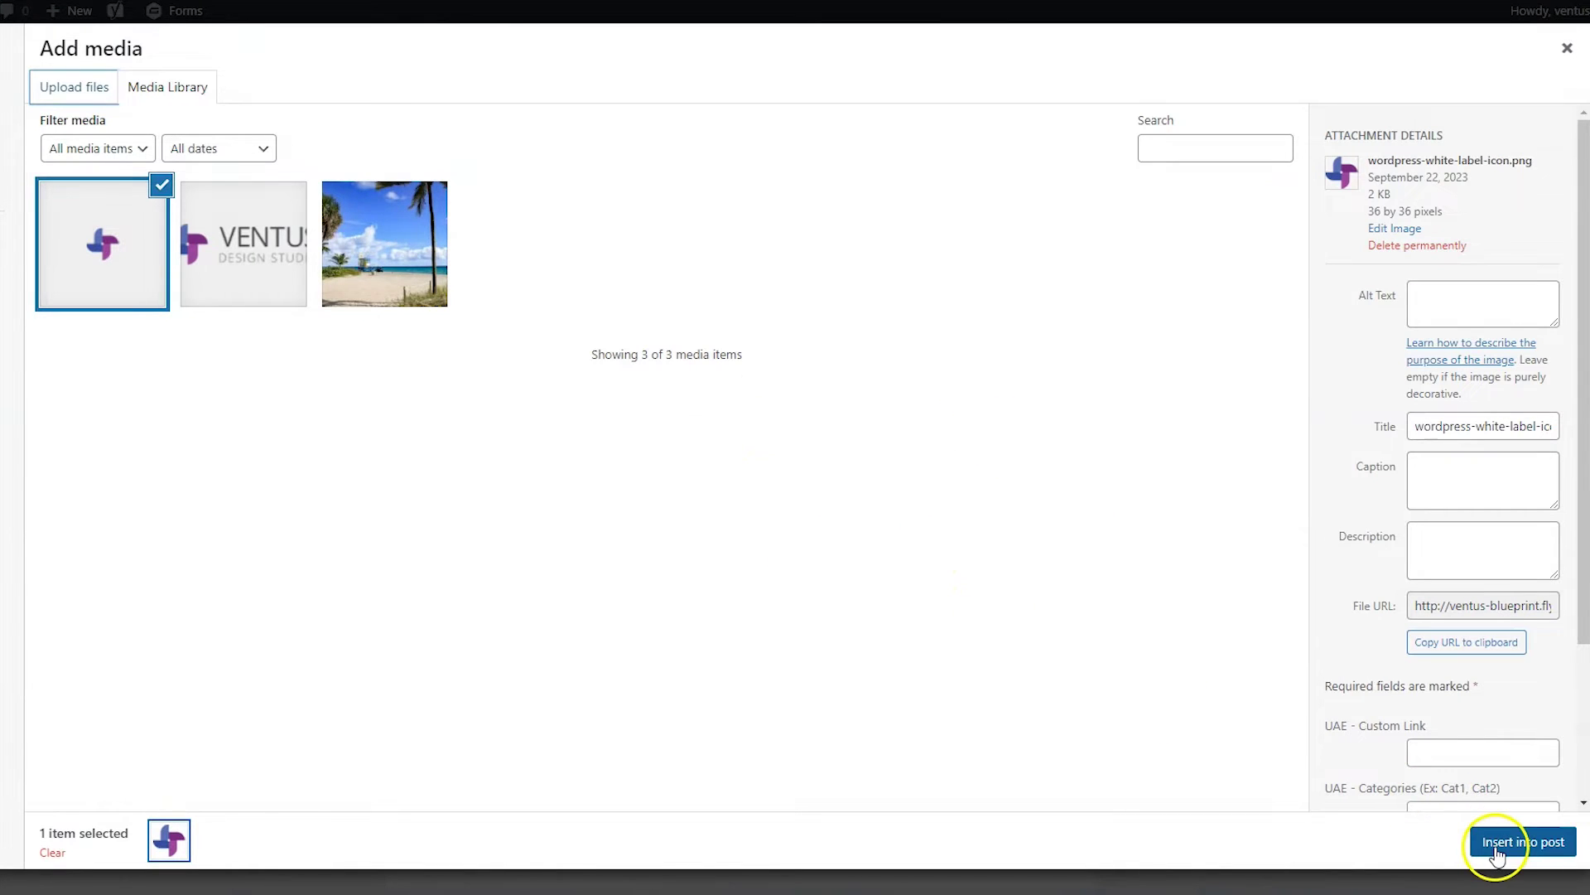
pyautogui.click(1498, 853)
pyautogui.scroll(-6, 1084, 675)
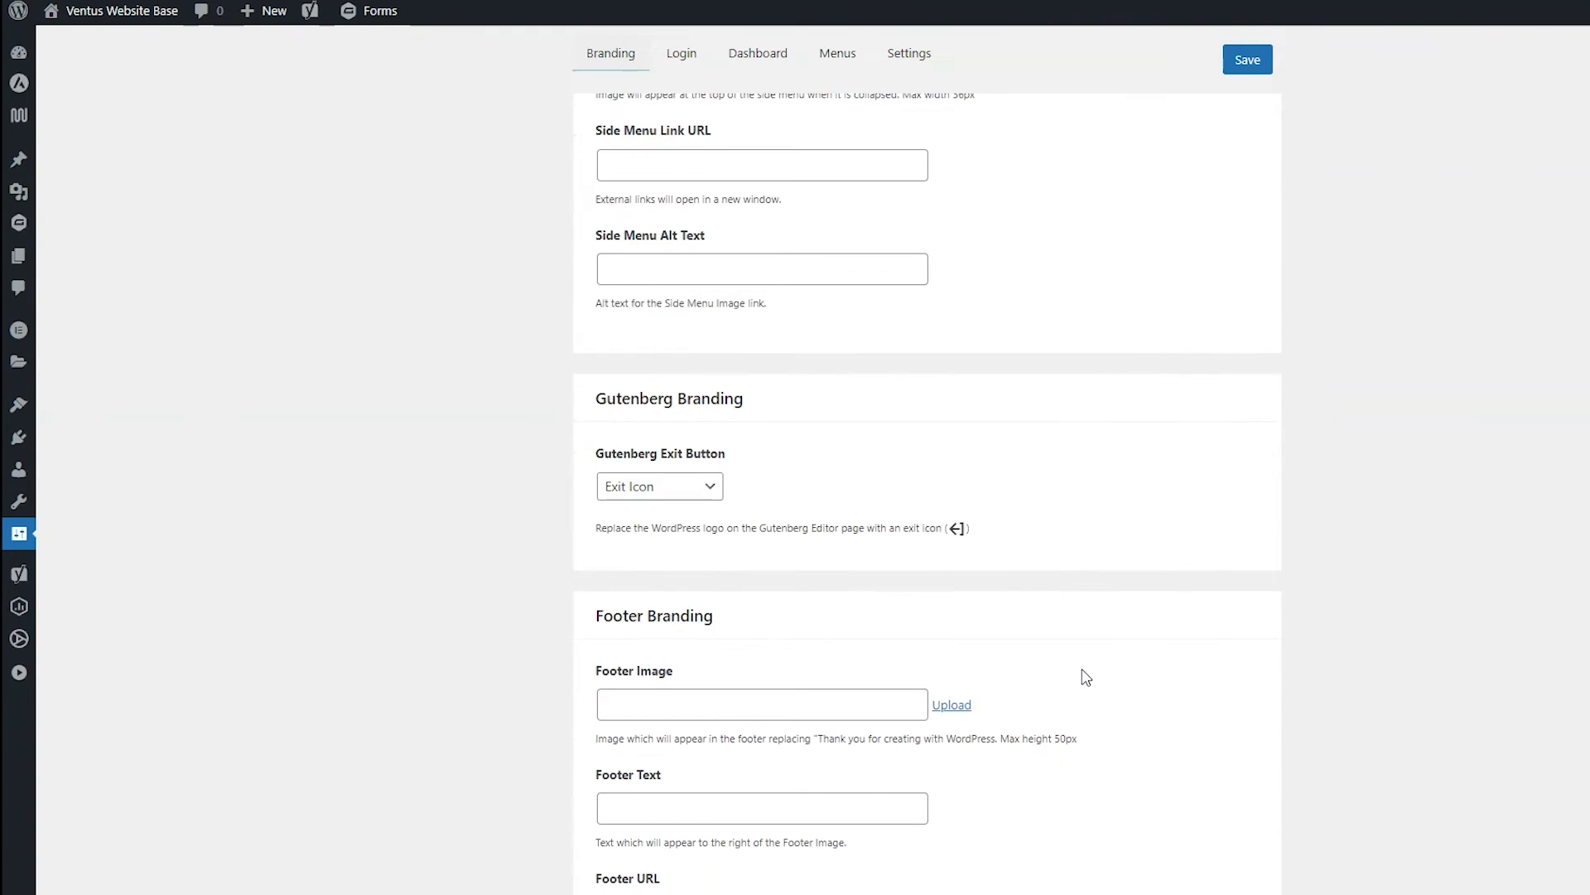
pyautogui.scroll(-3, 1084, 675)
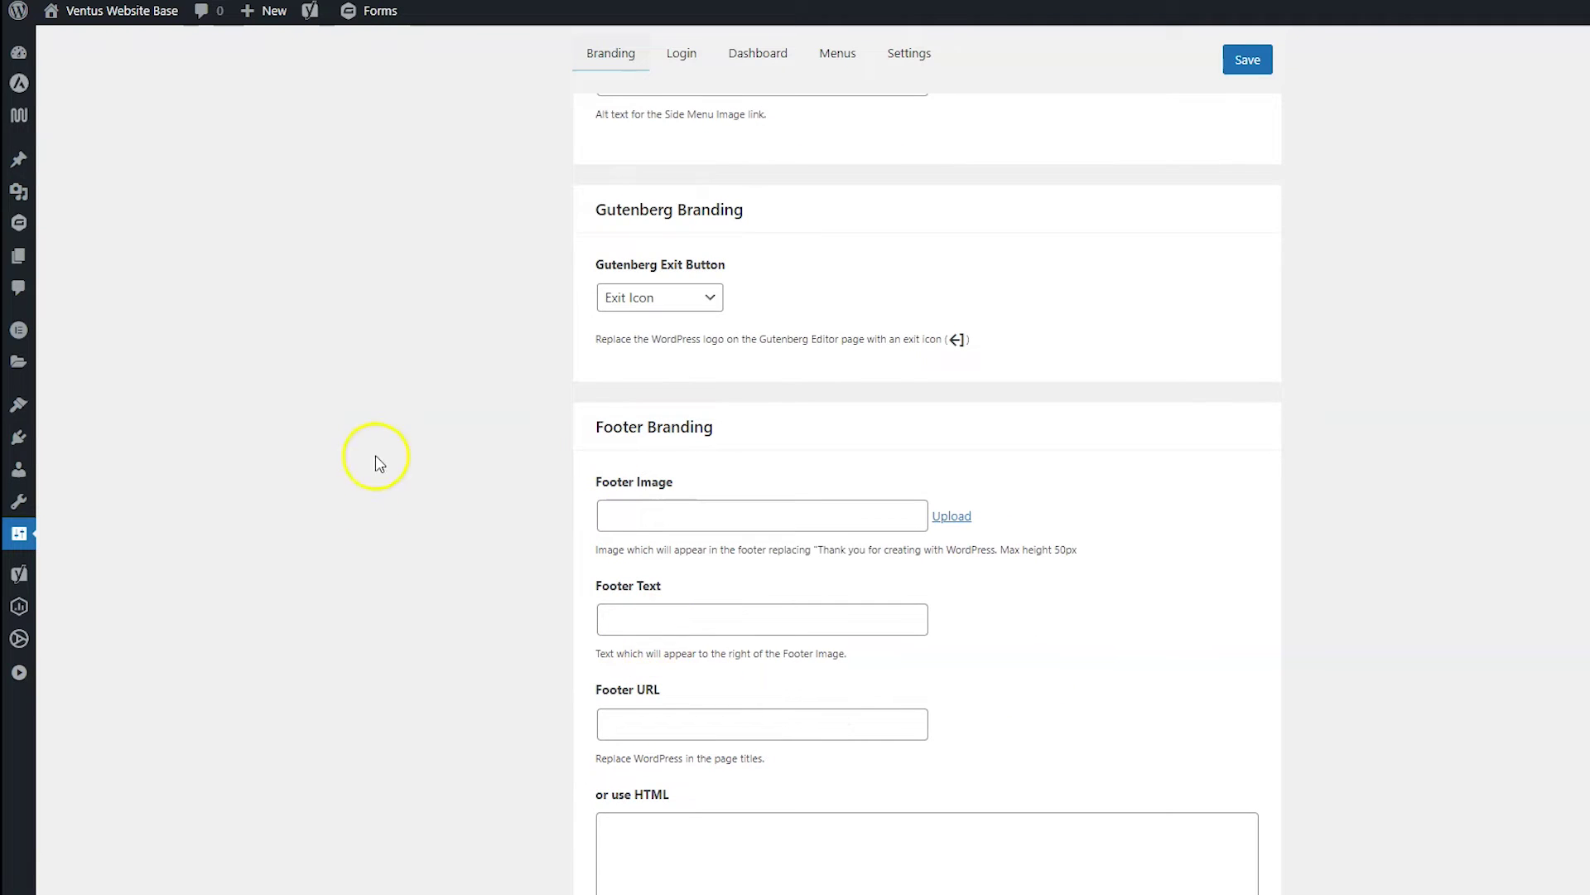
pyautogui.scroll(-10, 568, 533)
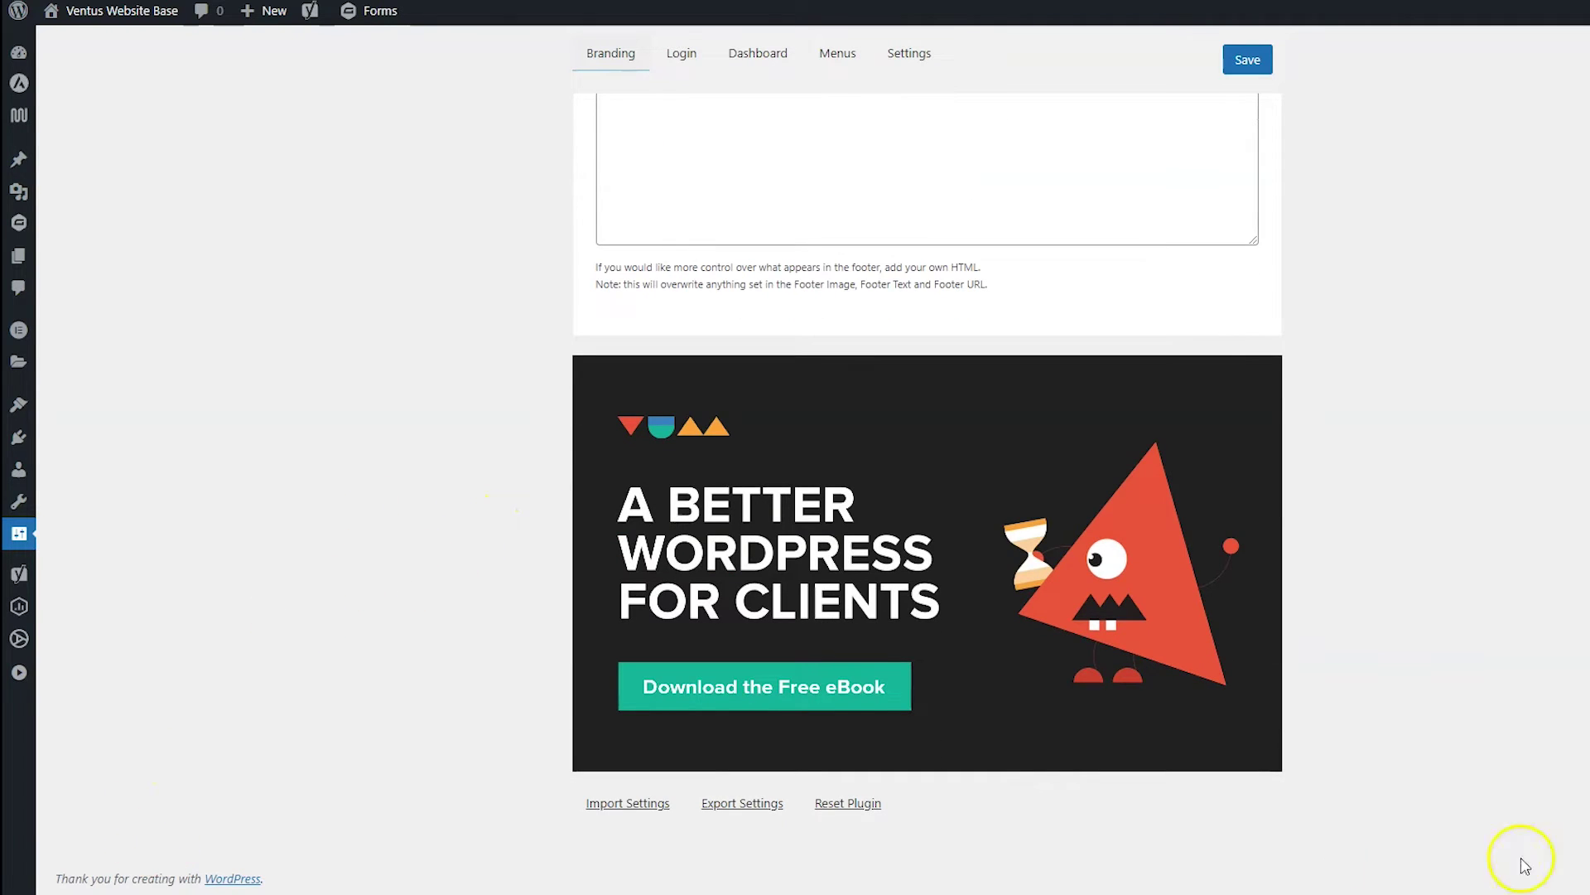
pyautogui.scroll(8, 409, 693)
pyautogui.scroll(-1, 394, 708)
pyautogui.scroll(-10, 377, 719)
pyautogui.scroll(12, 319, 710)
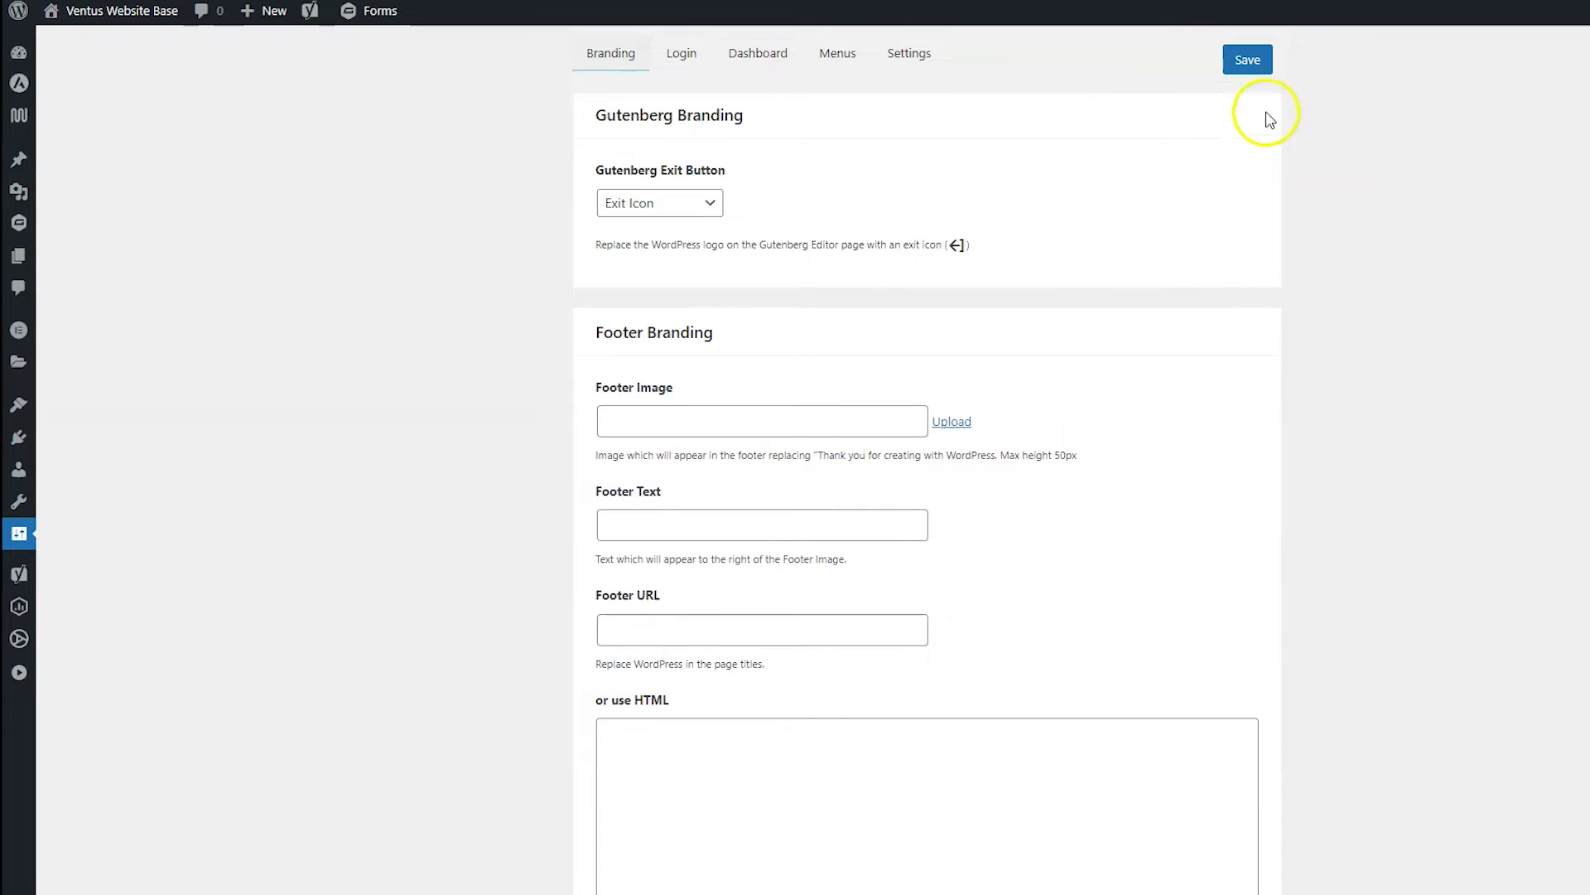
# Step: Save the branding settings and expand the side menu to show the Ventus logo on top
pyautogui.click(1248, 66)
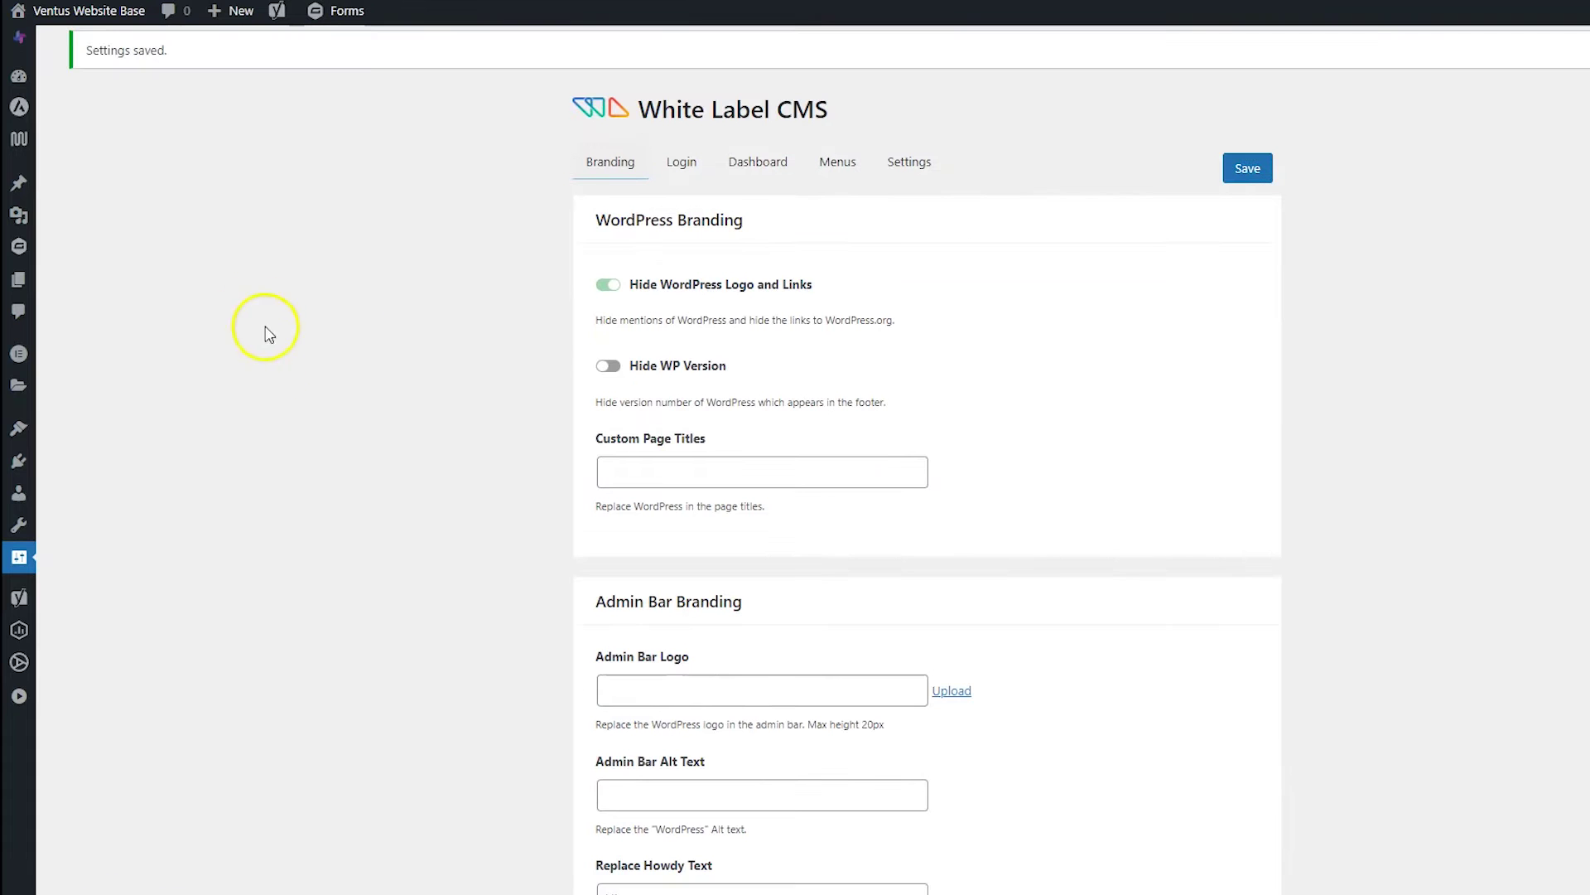
pyautogui.click(20, 703)
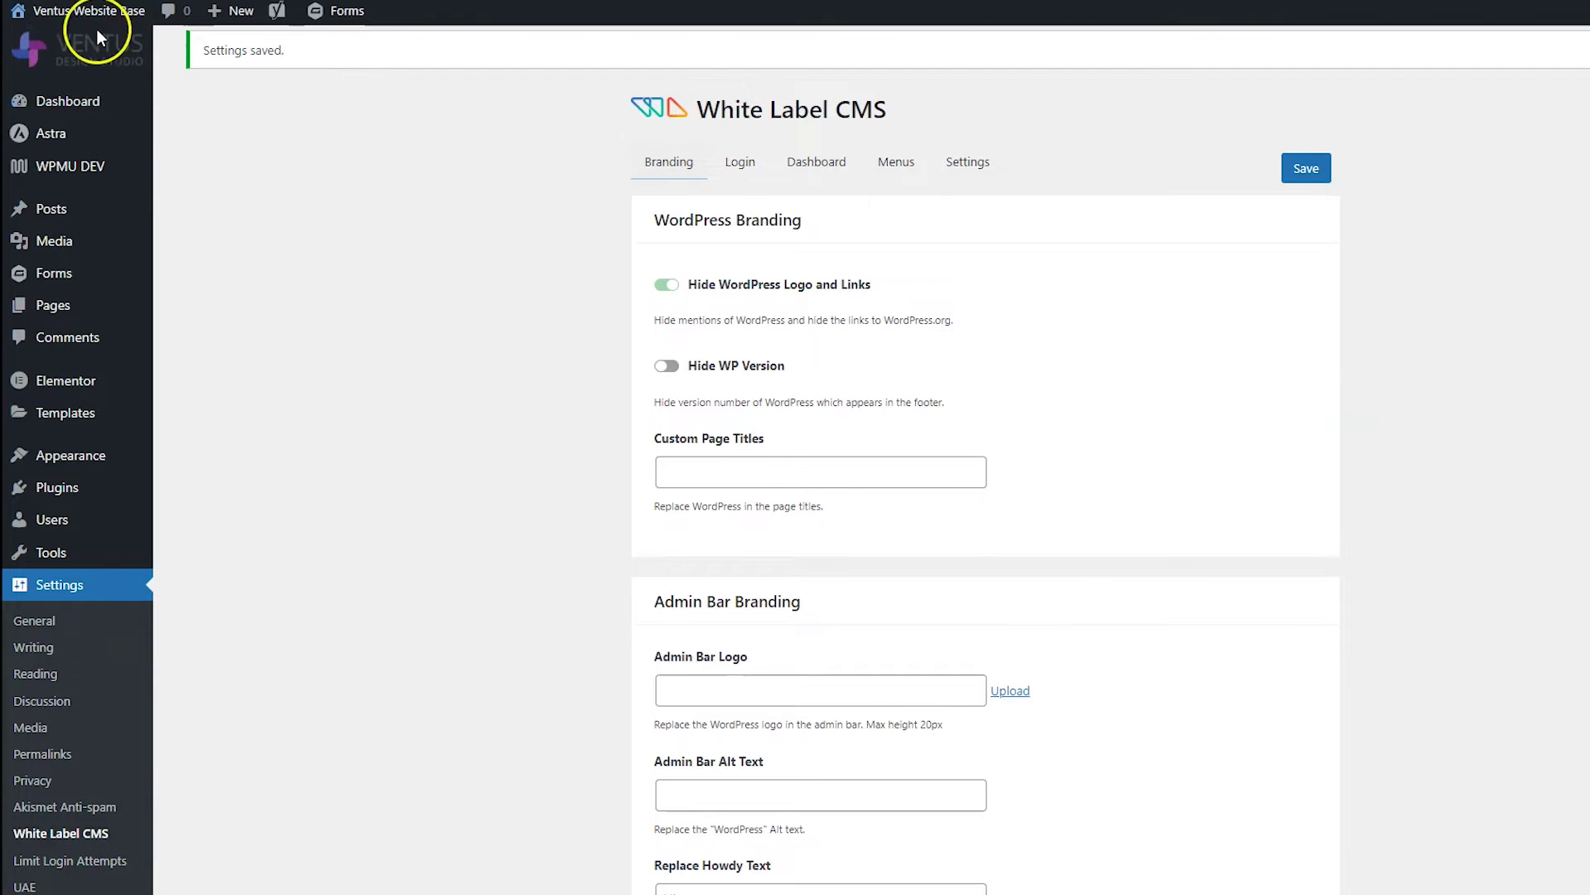
pyautogui.moveTo(138, 317)
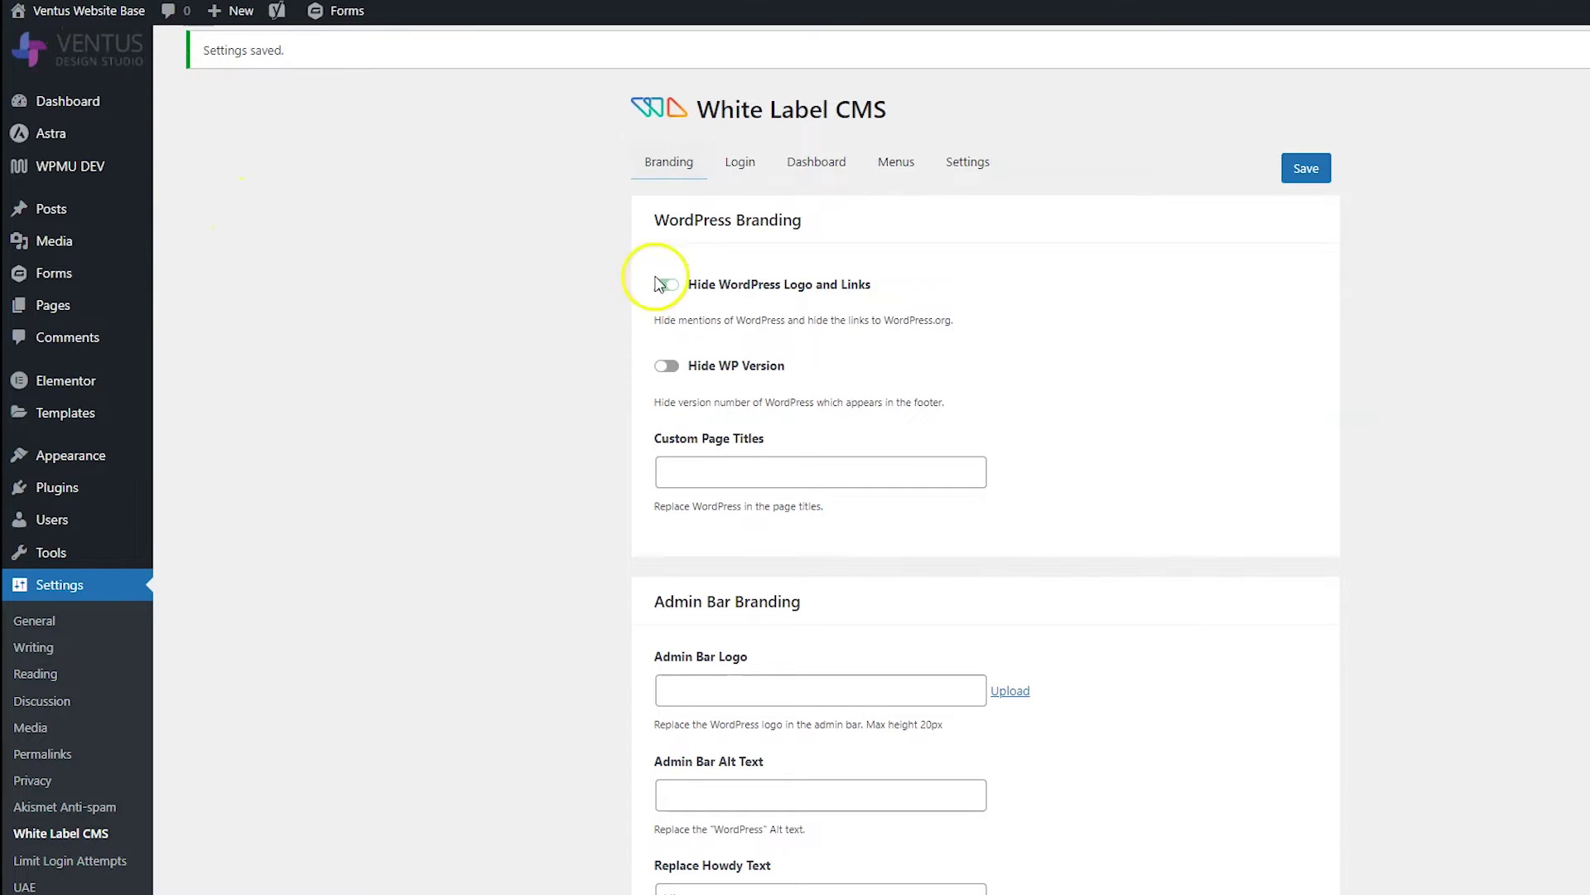
# Step: On the Login tab, upload the Ventus logo and insert it as the Login Logo
pyautogui.click(751, 184)
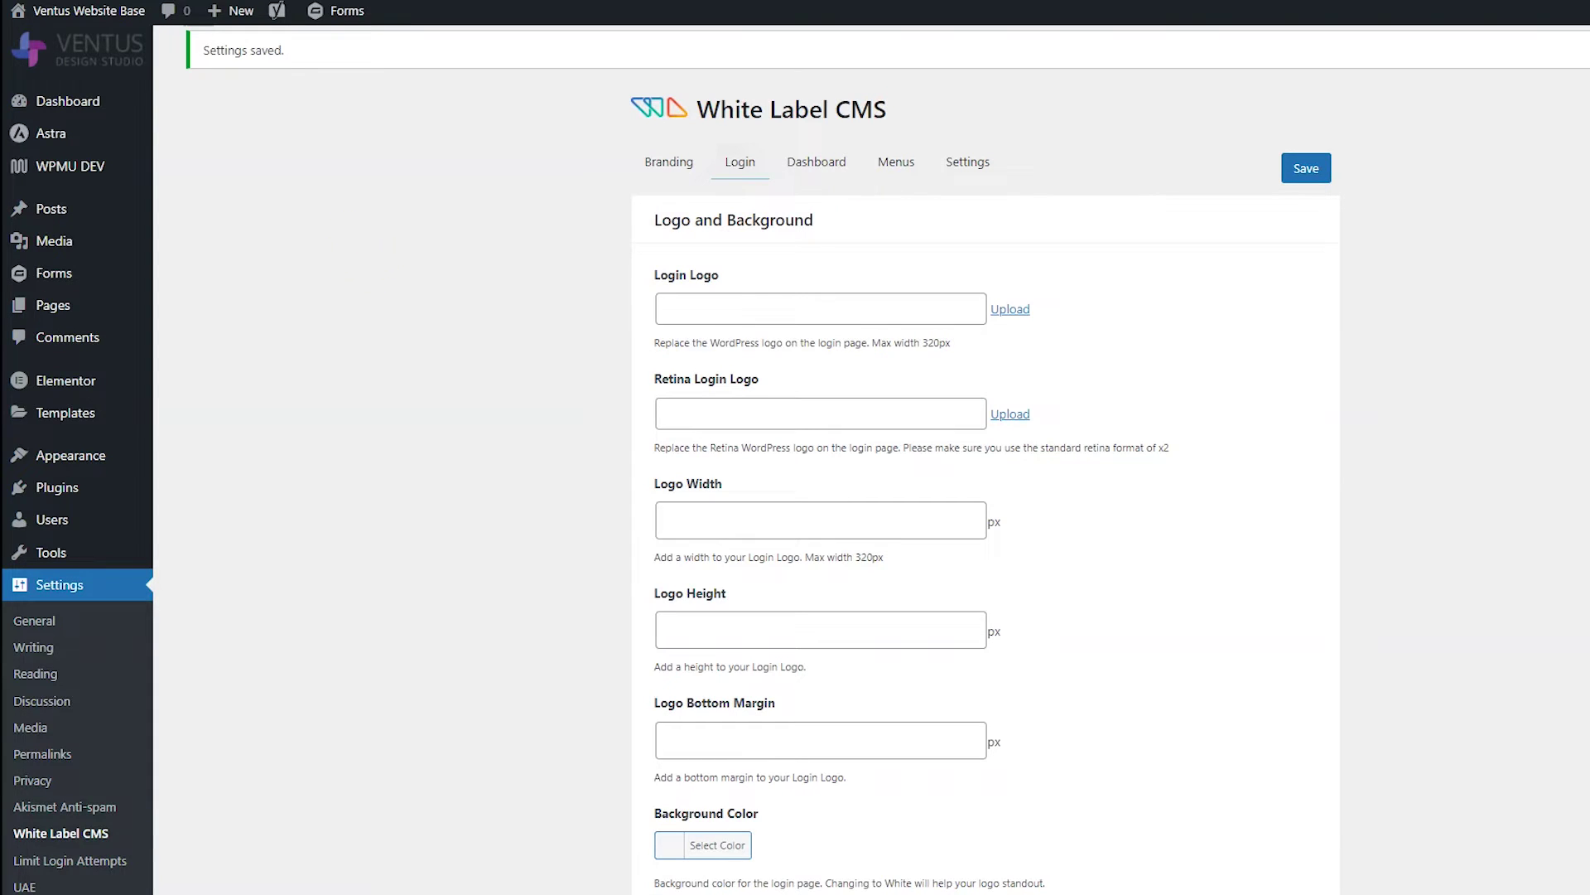
pyautogui.click(1011, 309)
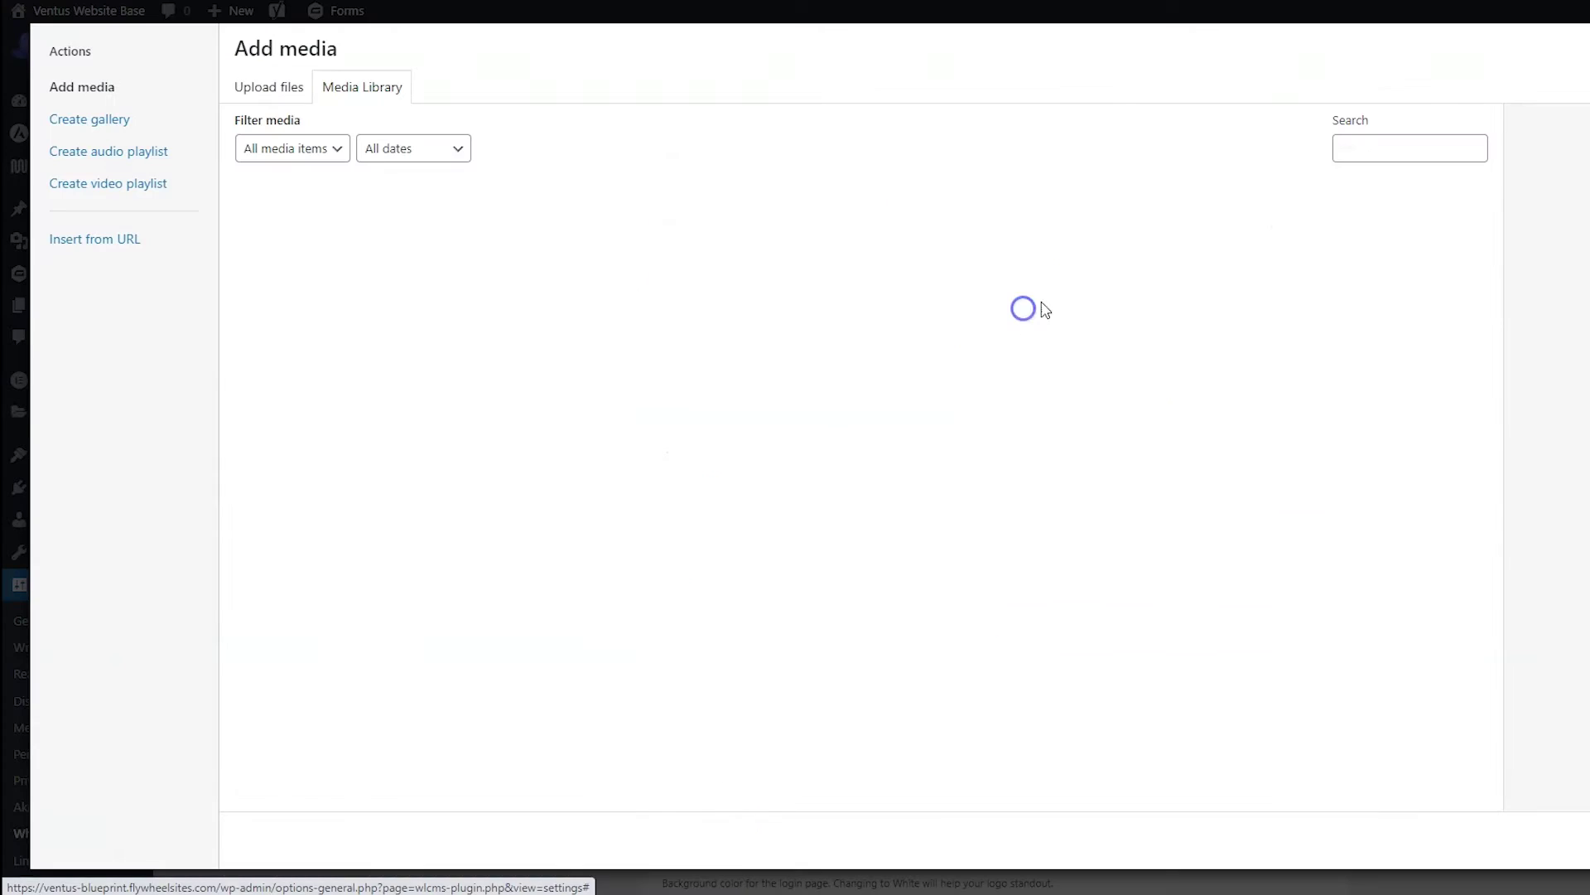
pyautogui.click(284, 86)
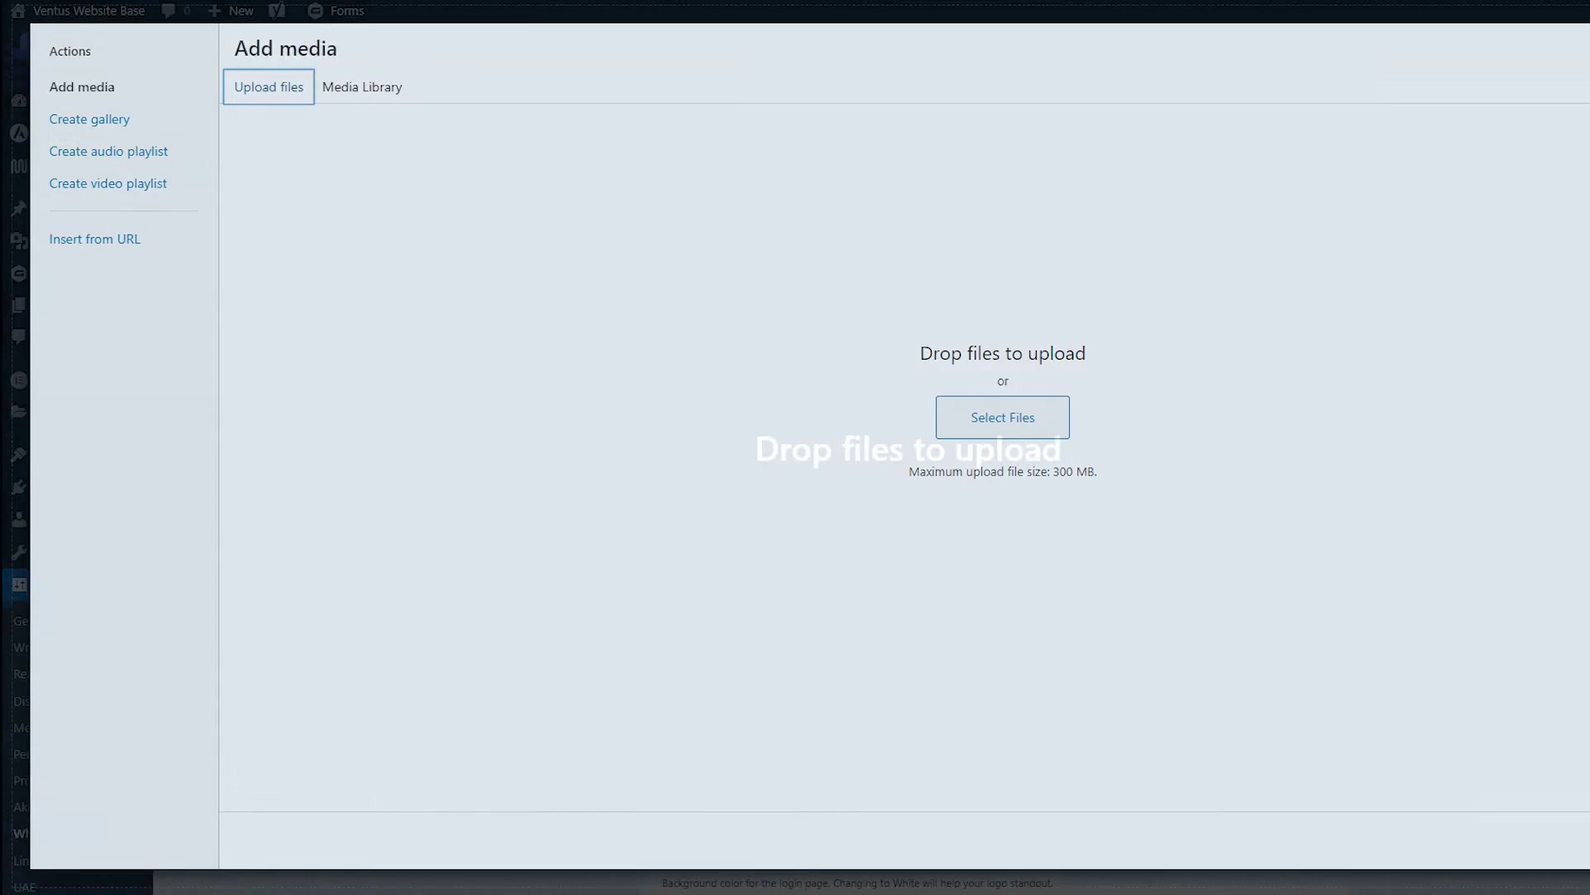
pyautogui.moveTo(1589, 431); pyautogui.dragTo(1160, 430)
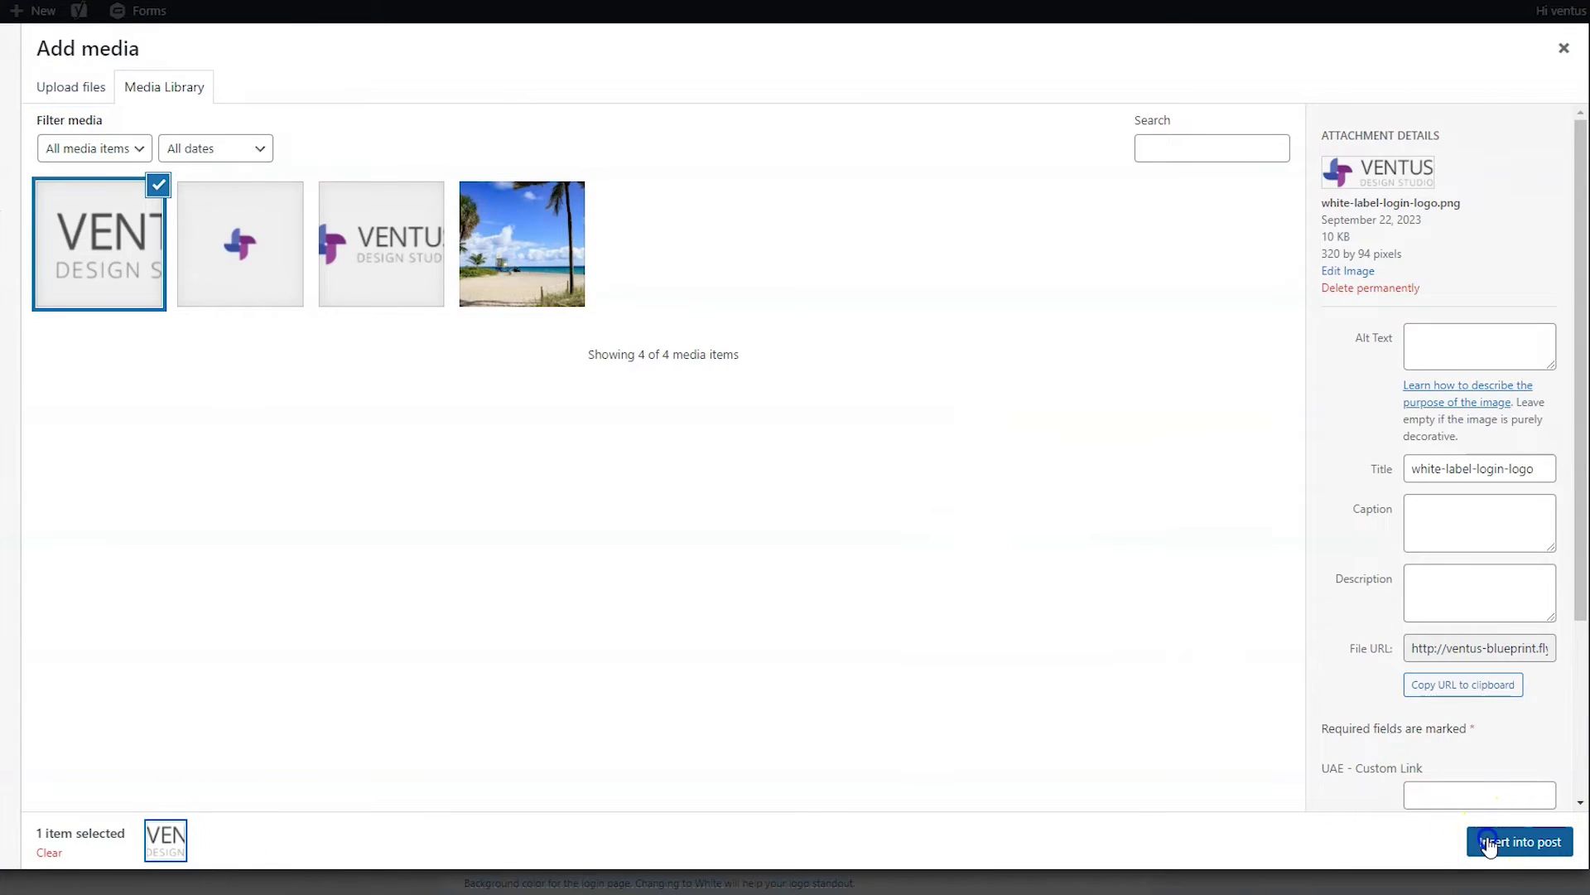
pyautogui.click(1491, 838)
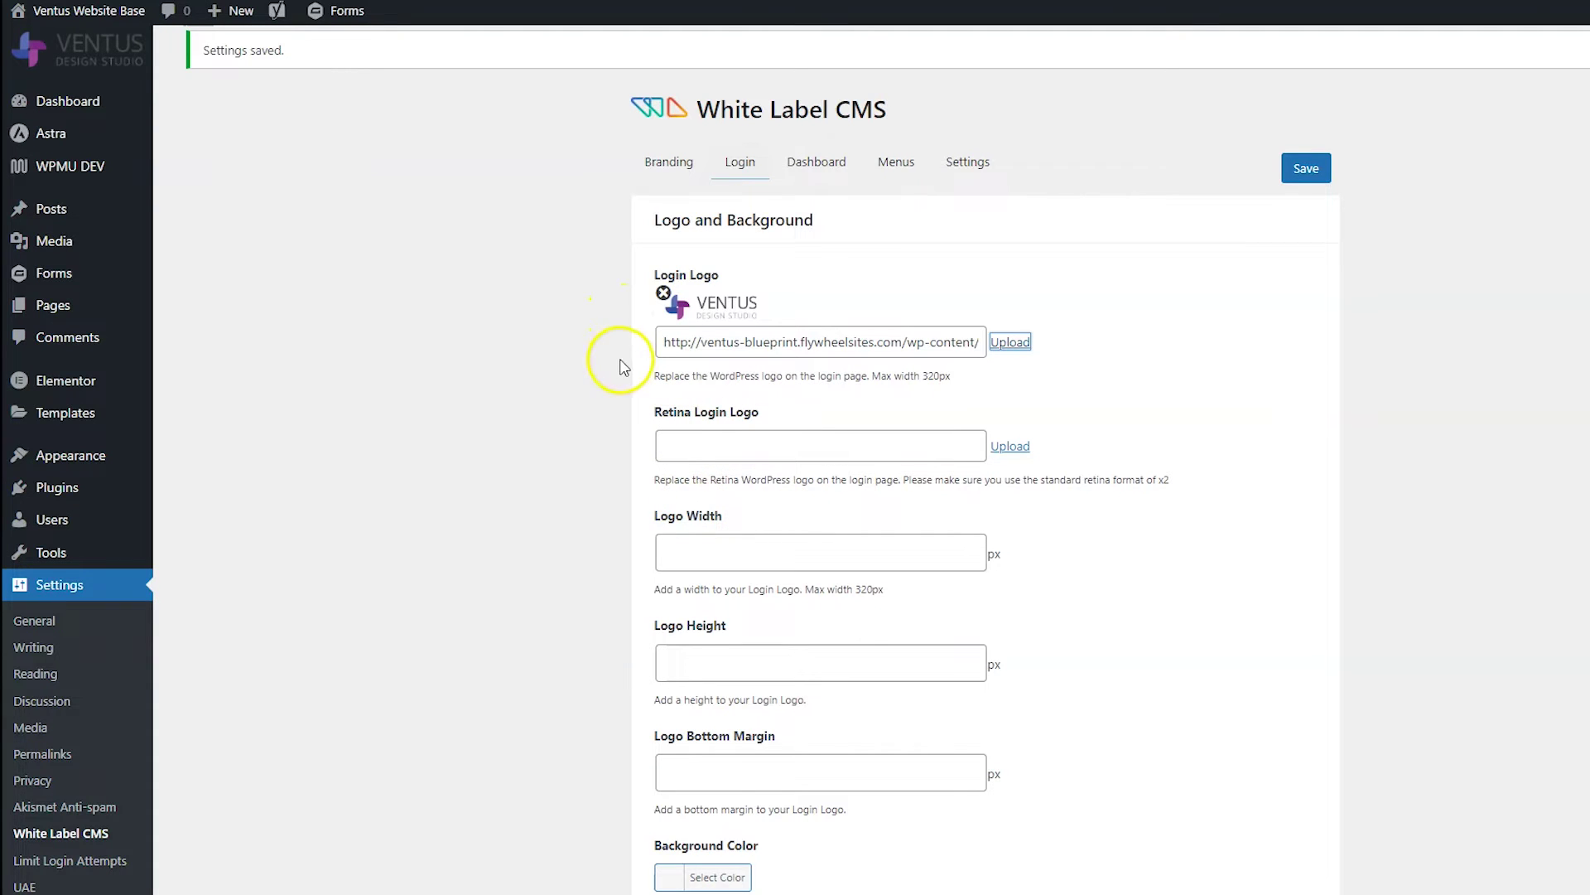
# Step: Upload the Ventus logo again and insert it as the Retina Login Logo
pyautogui.click(1009, 448)
pyautogui.click(275, 88)
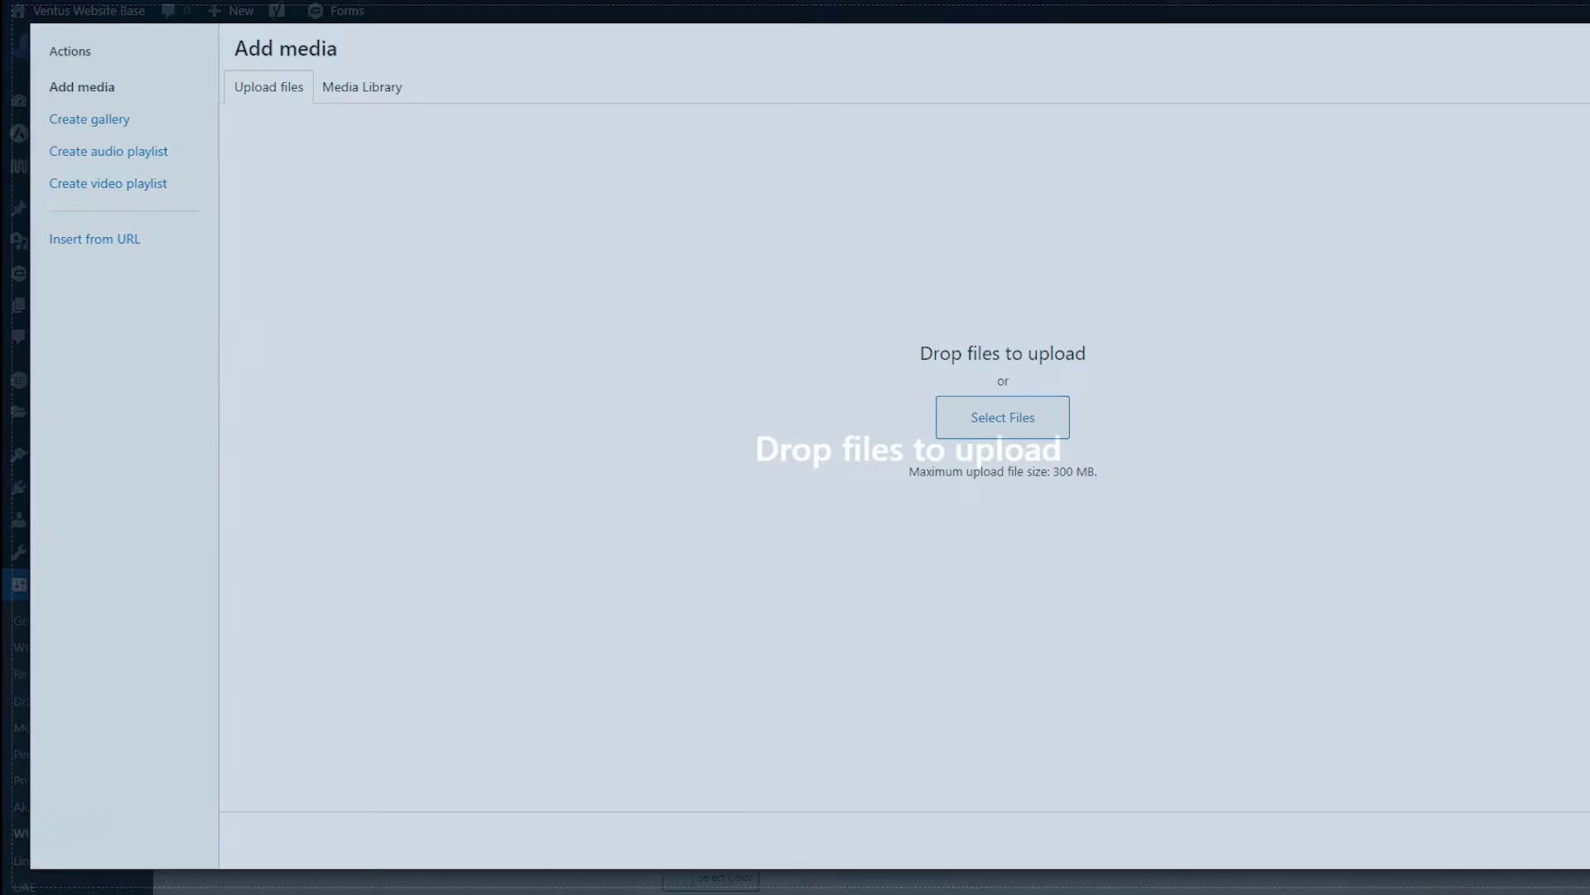
pyautogui.moveTo(987, 452); pyautogui.dragTo(491, 378)
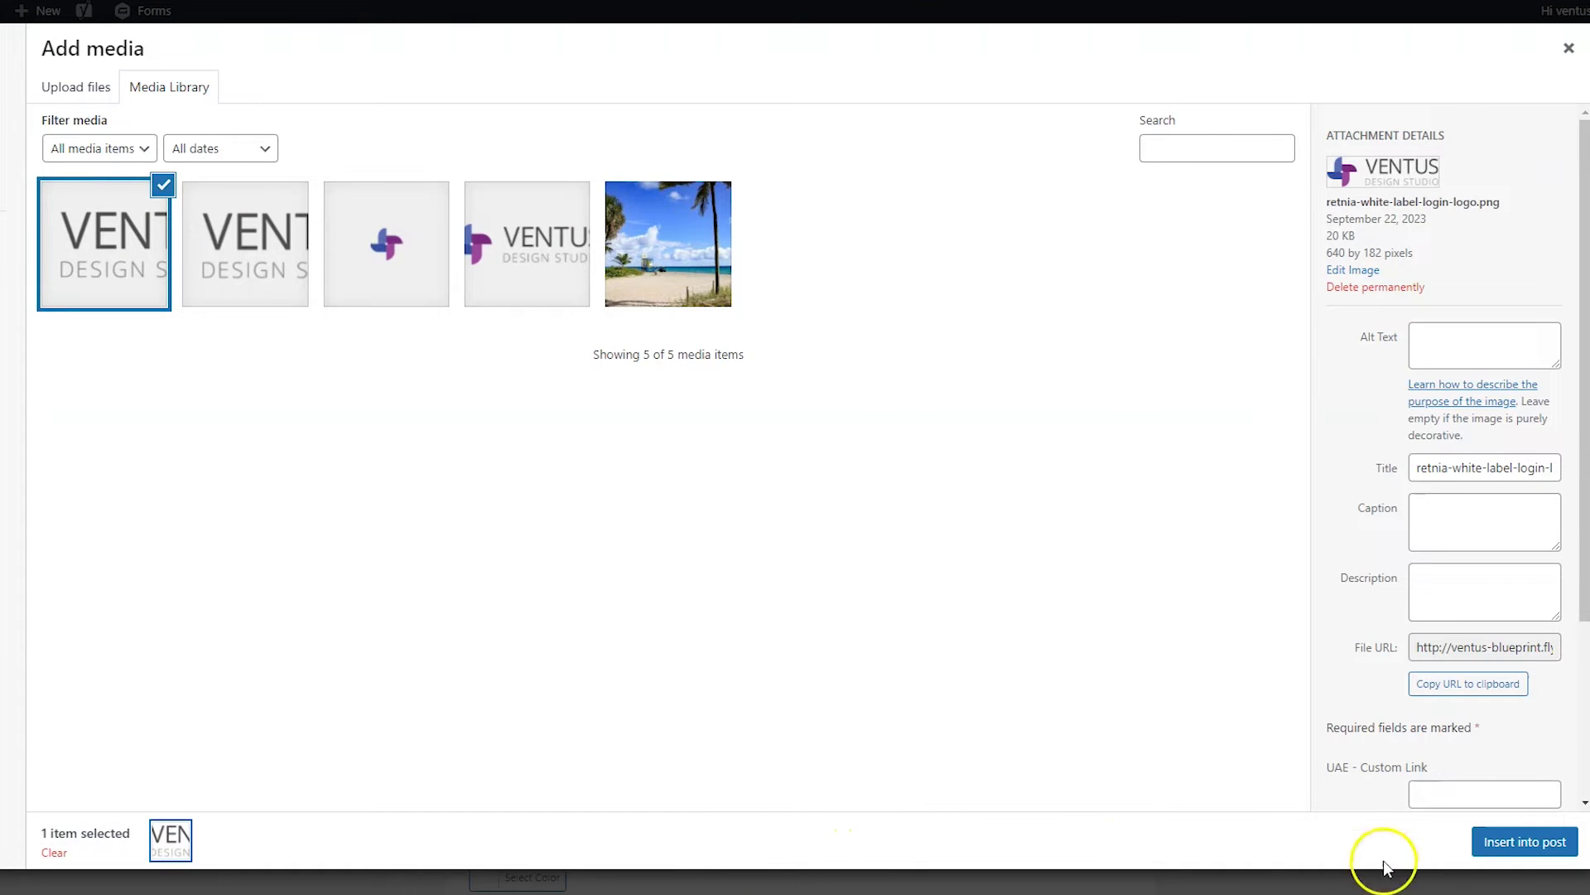
pyautogui.click(1514, 859)
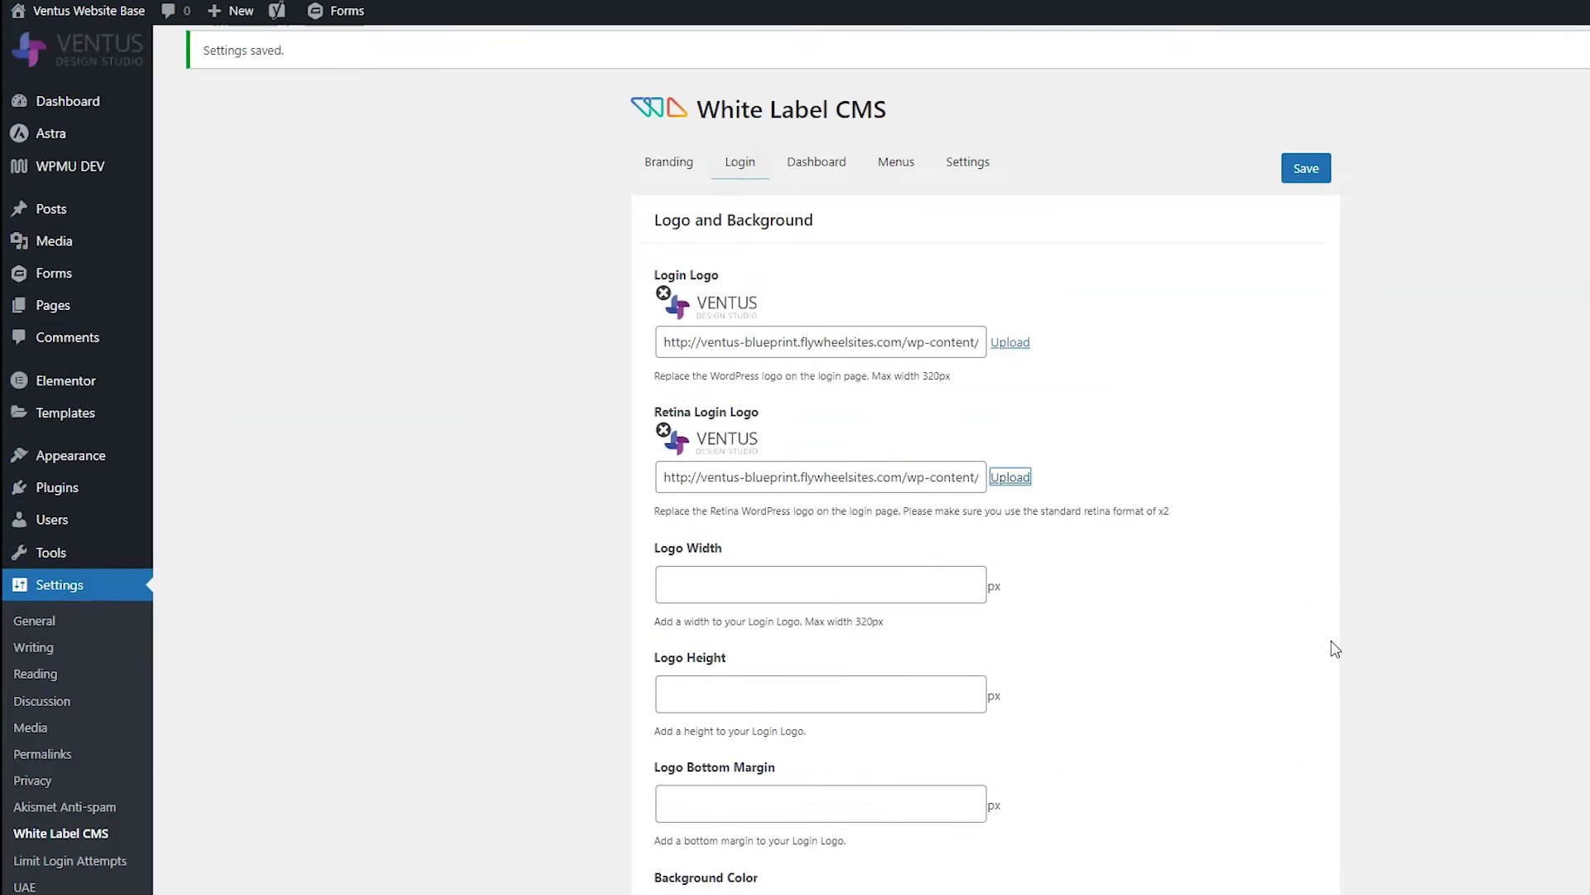
pyautogui.scroll(-5, 1331, 646)
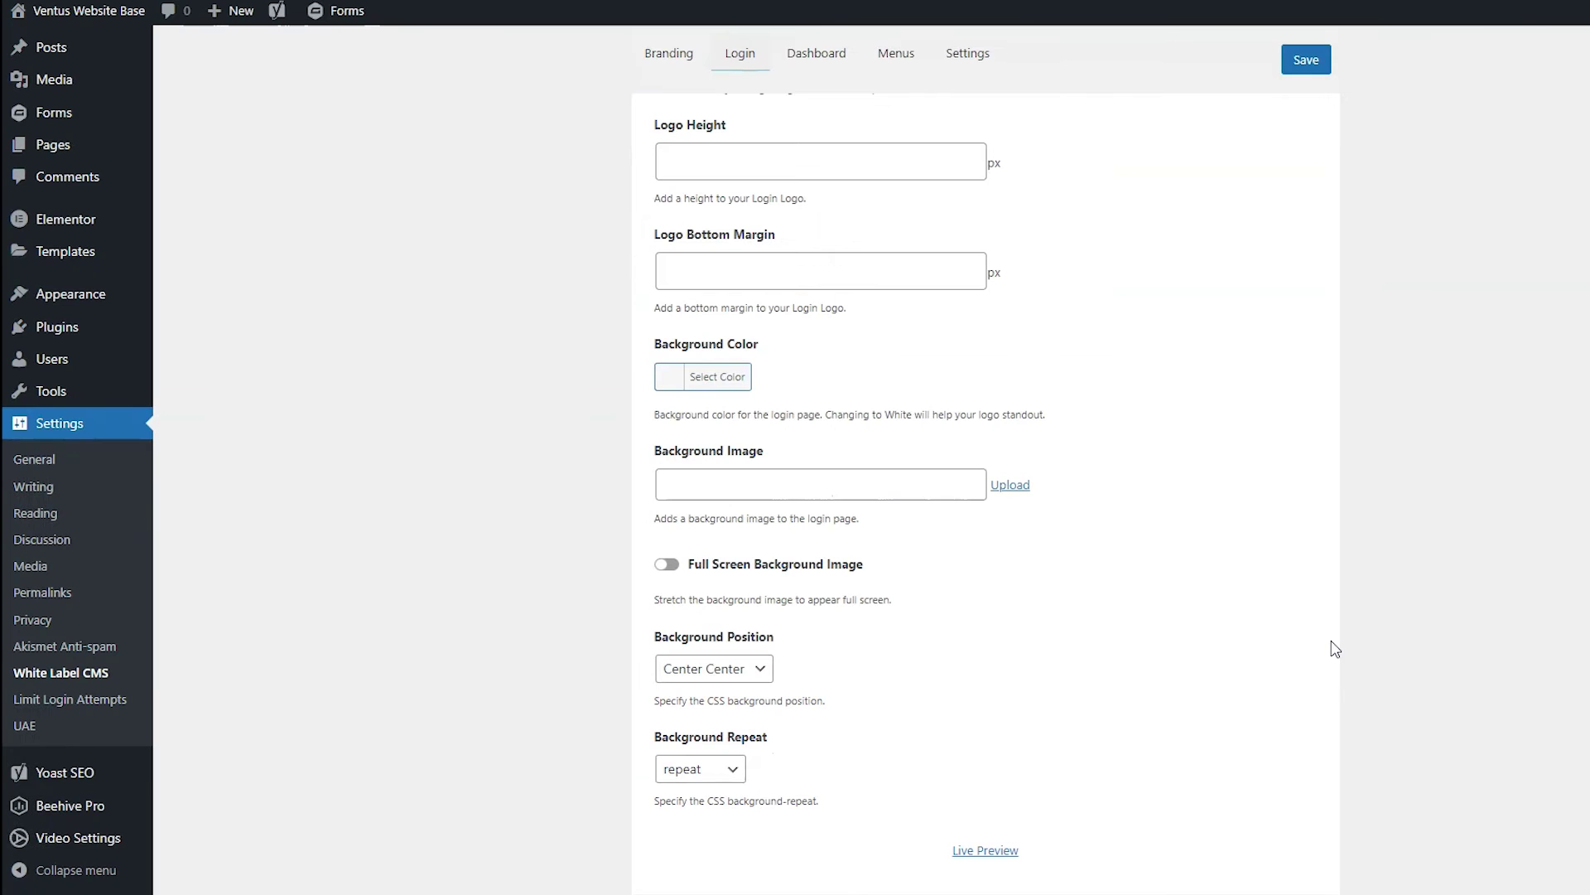
# Step: Check the Ventus-branded login page in Live Preview, then close it
pyautogui.click(989, 851)
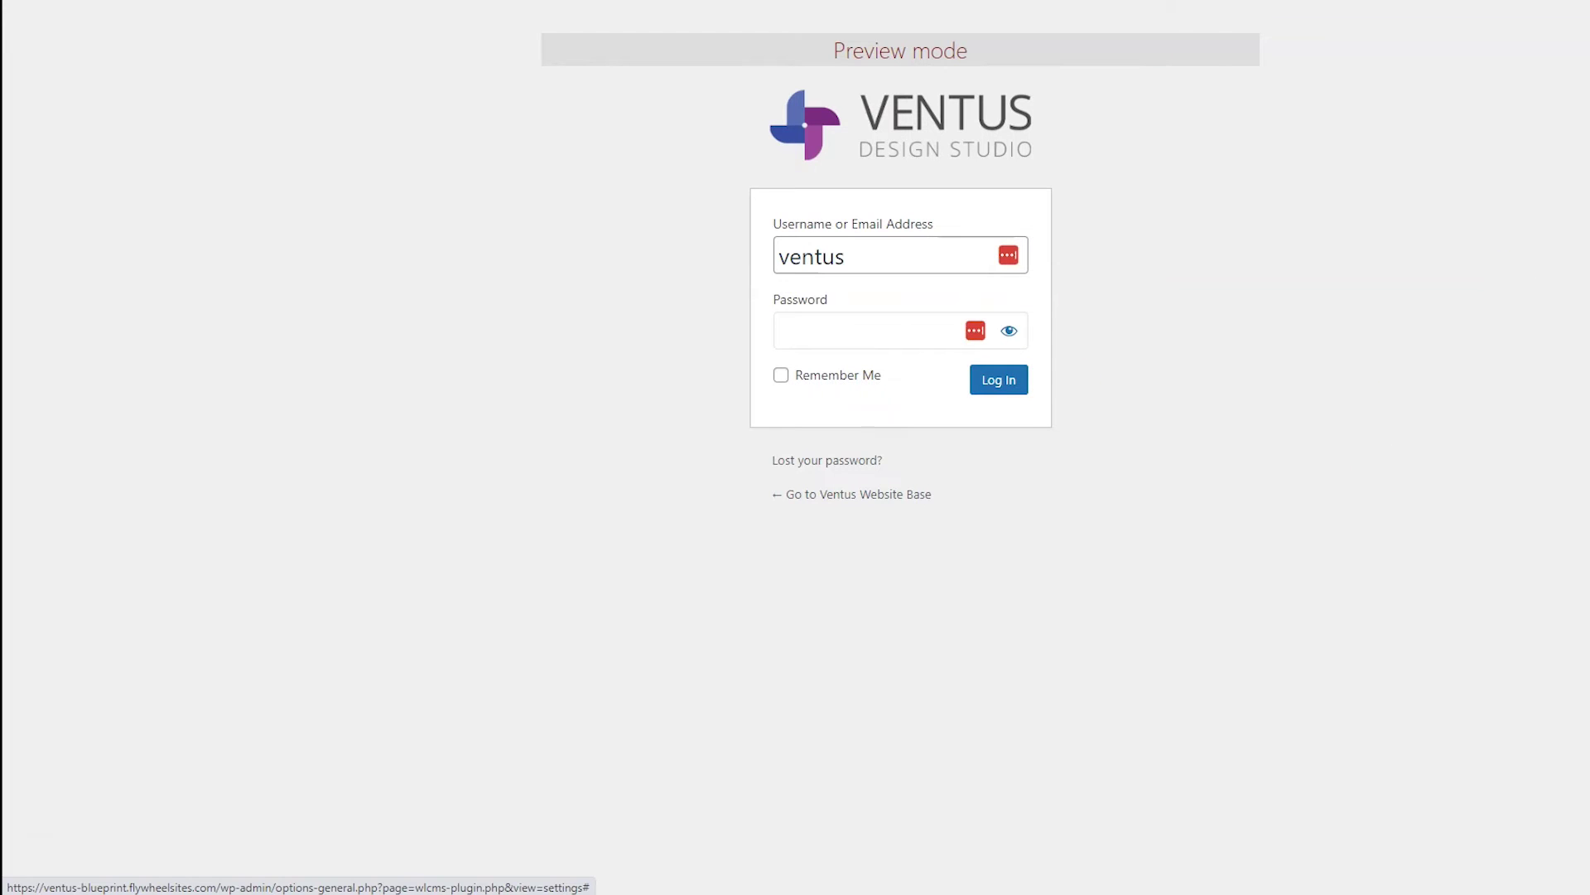
pyautogui.click(1275, 412)
pyautogui.scroll(-3, 1275, 411)
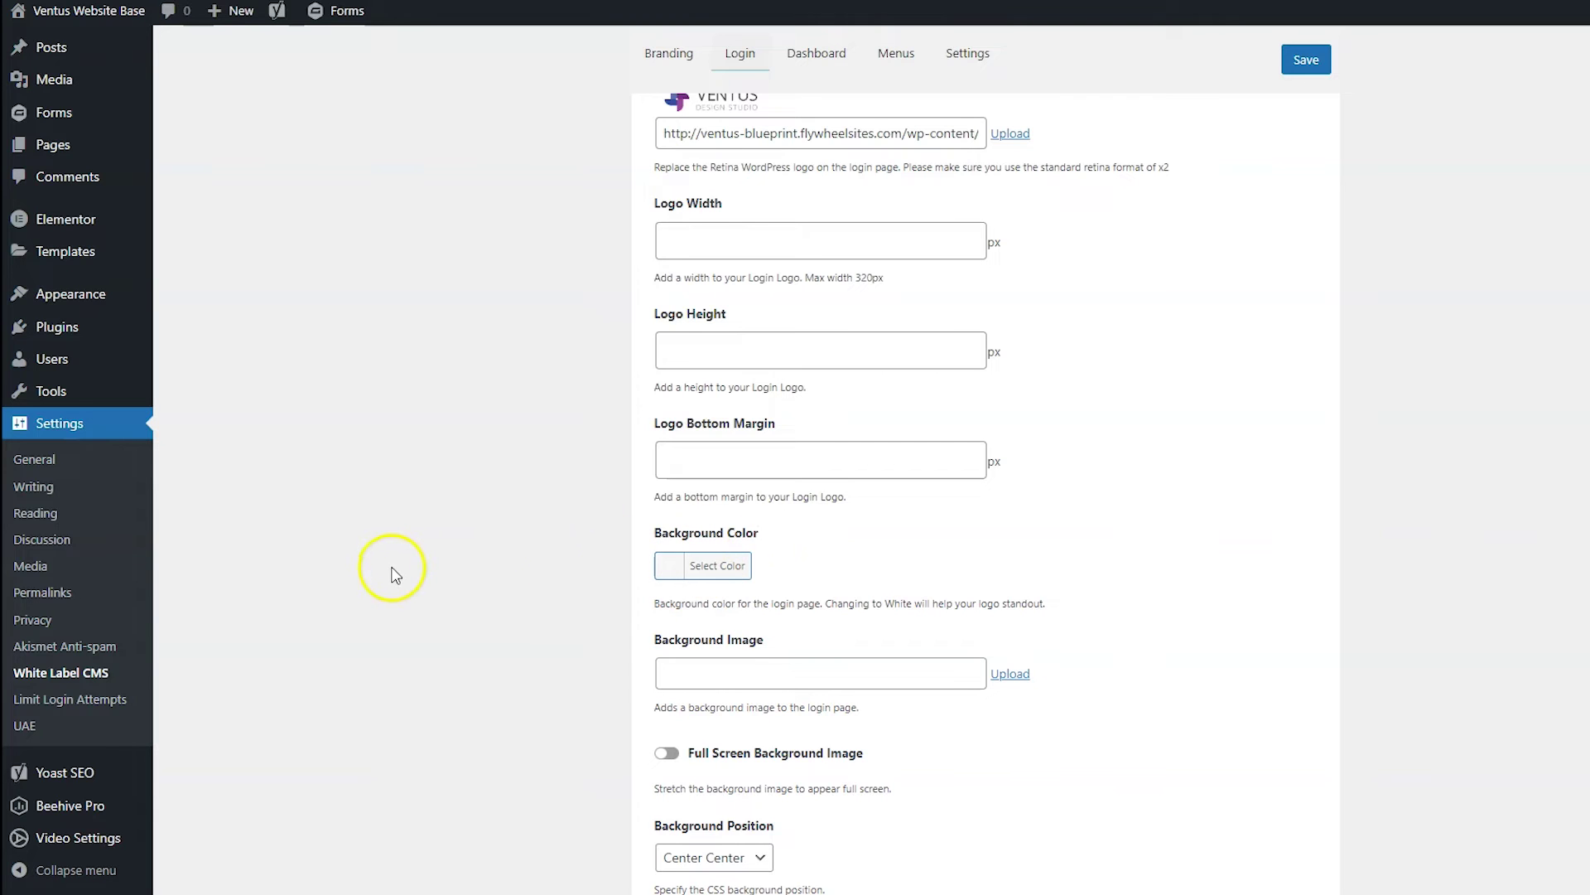
pyautogui.scroll(-2, 398, 573)
pyautogui.scroll(5, 398, 573)
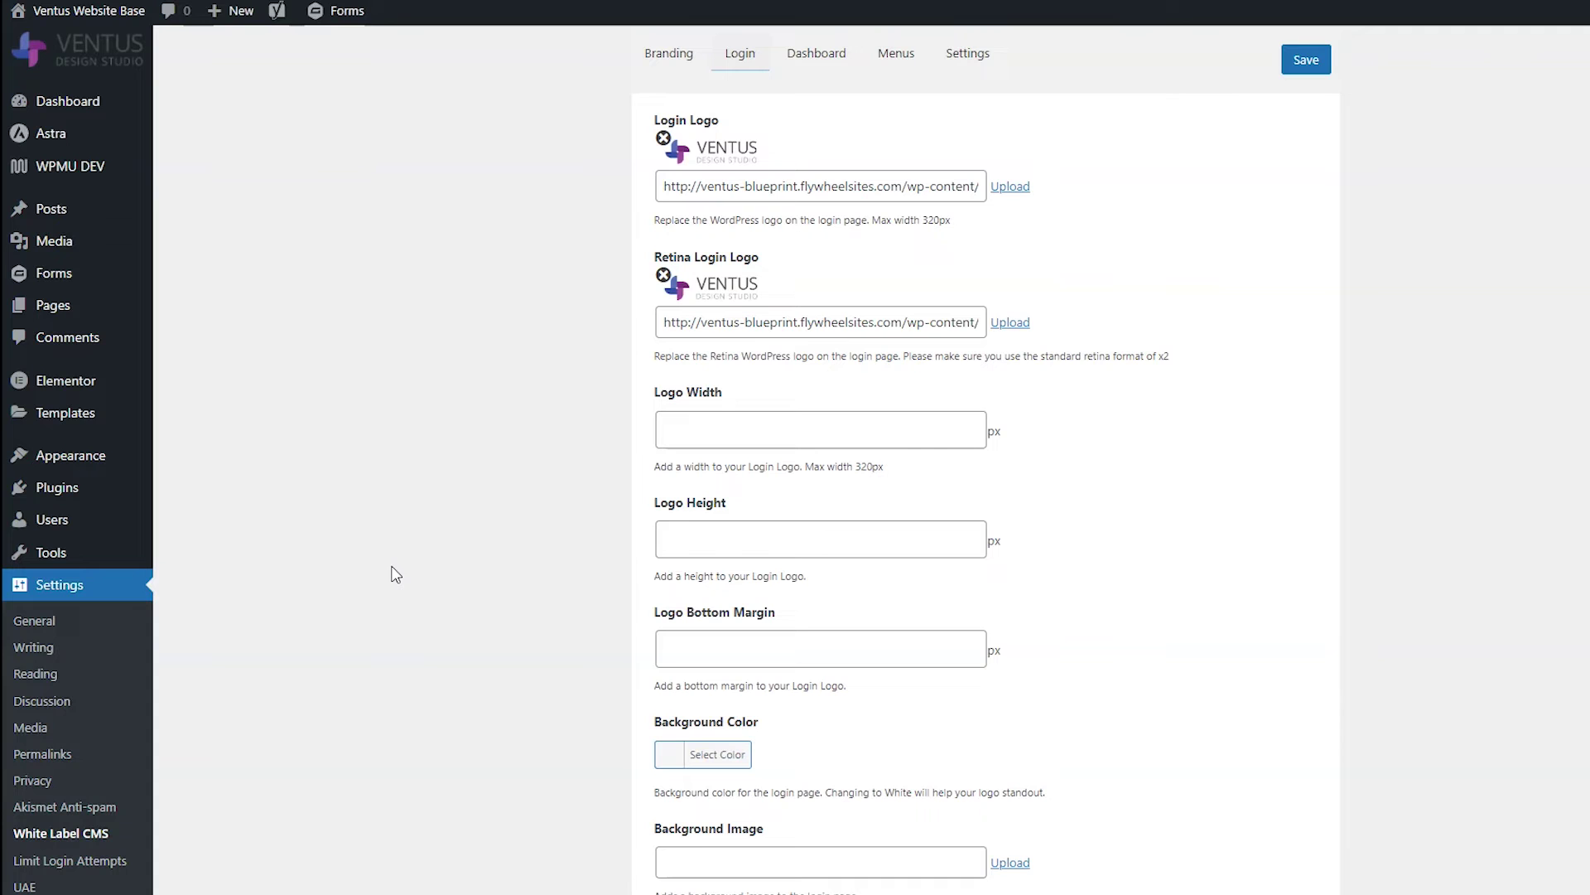
pyautogui.scroll(-5, 395, 574)
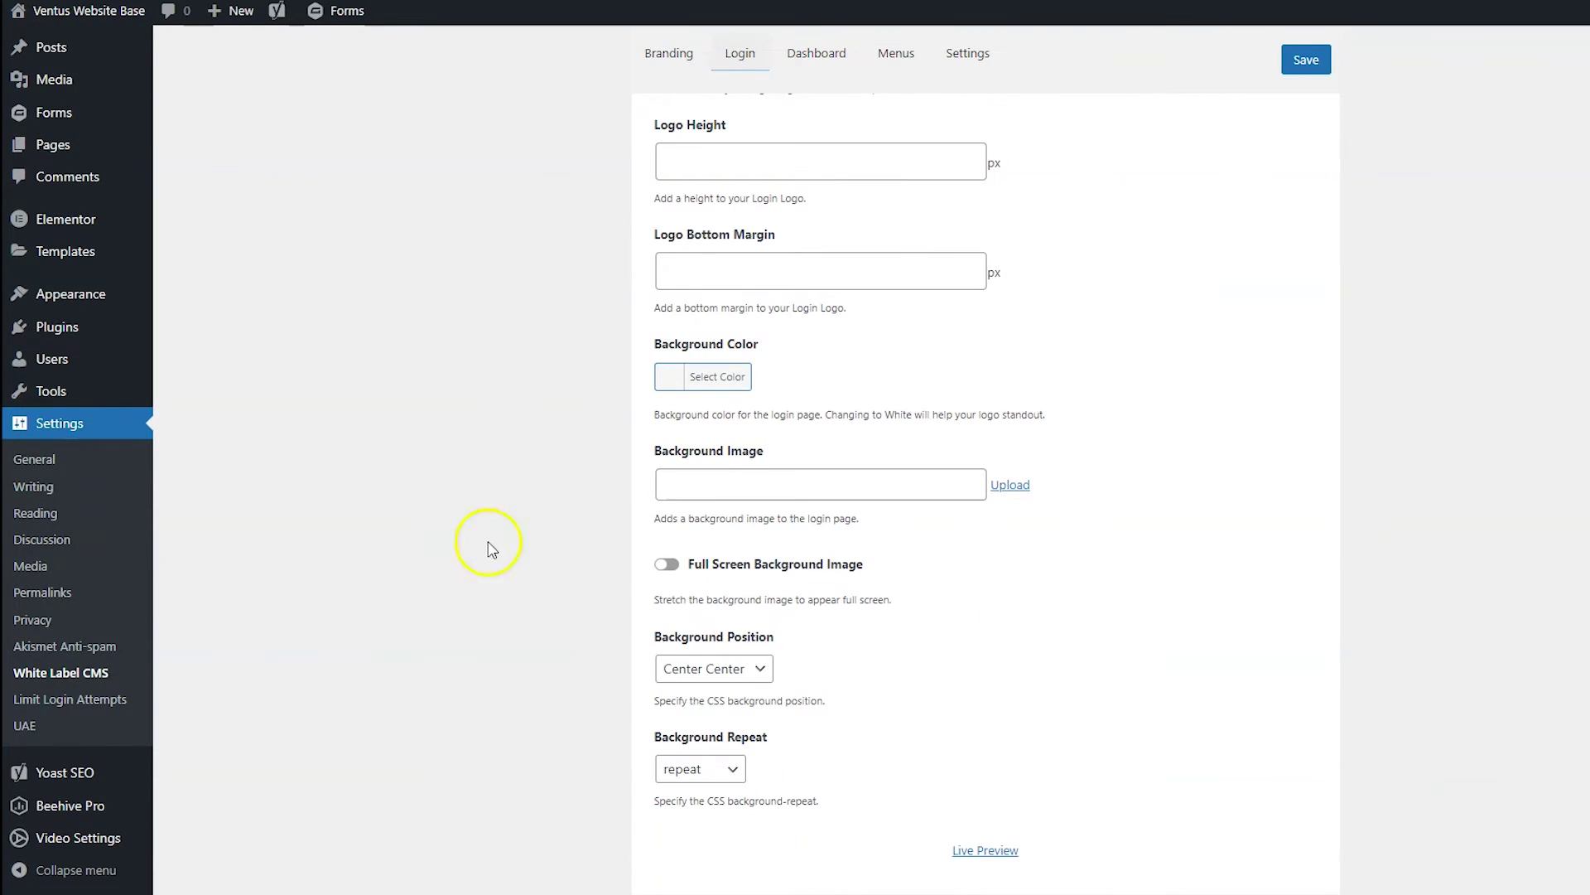
# Step: Switch on the Full Screen Background Image option for the login page
pyautogui.click(666, 570)
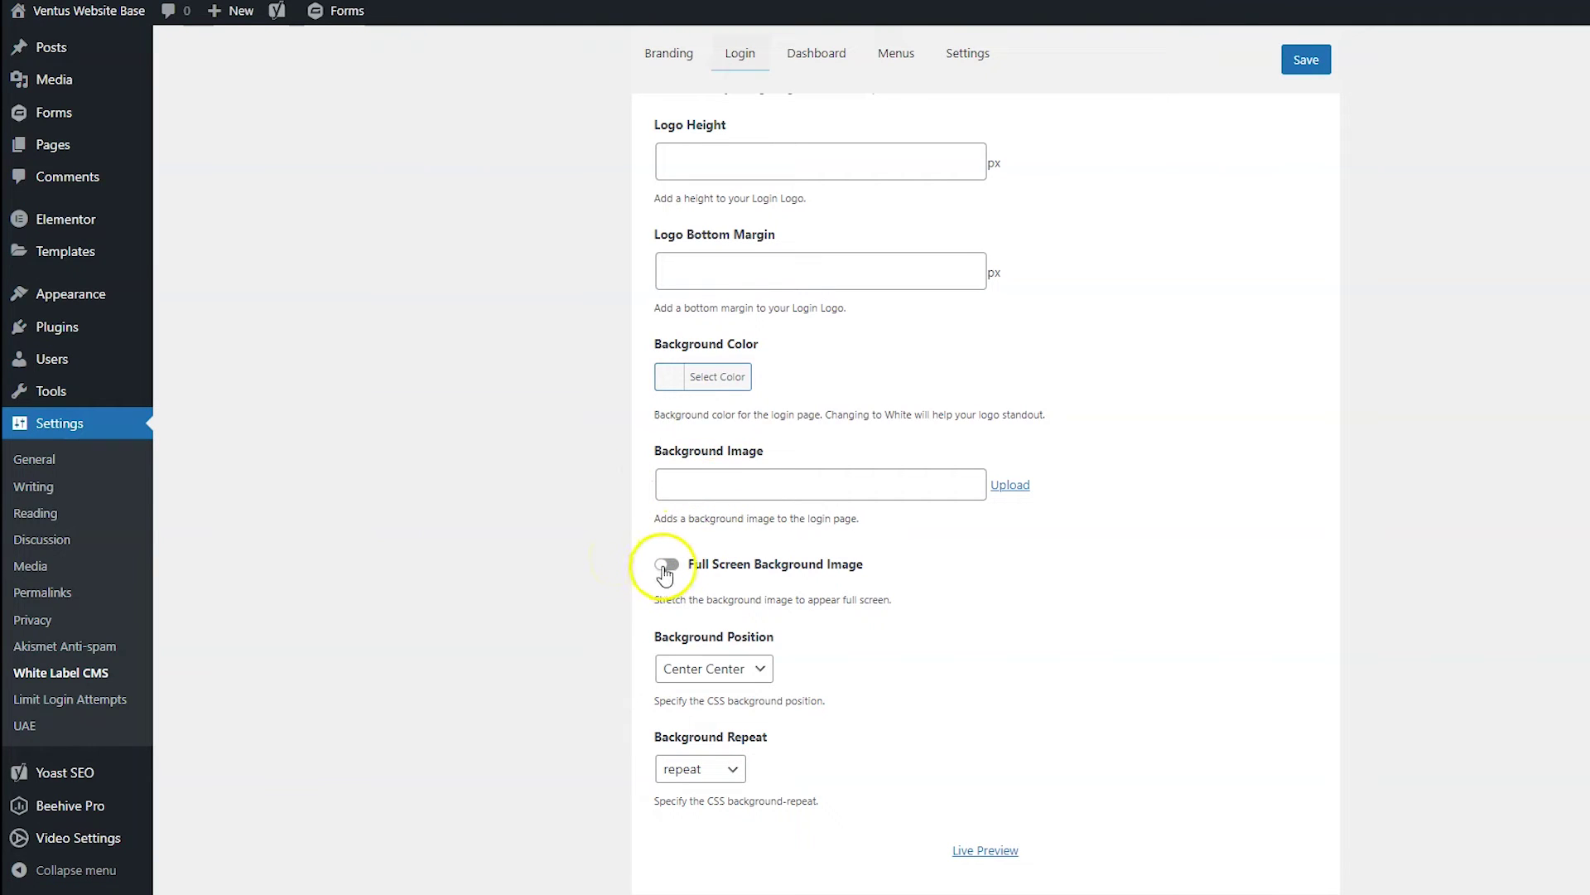
pyautogui.click(664, 568)
pyautogui.click(664, 570)
pyautogui.scroll(-7, 570, 572)
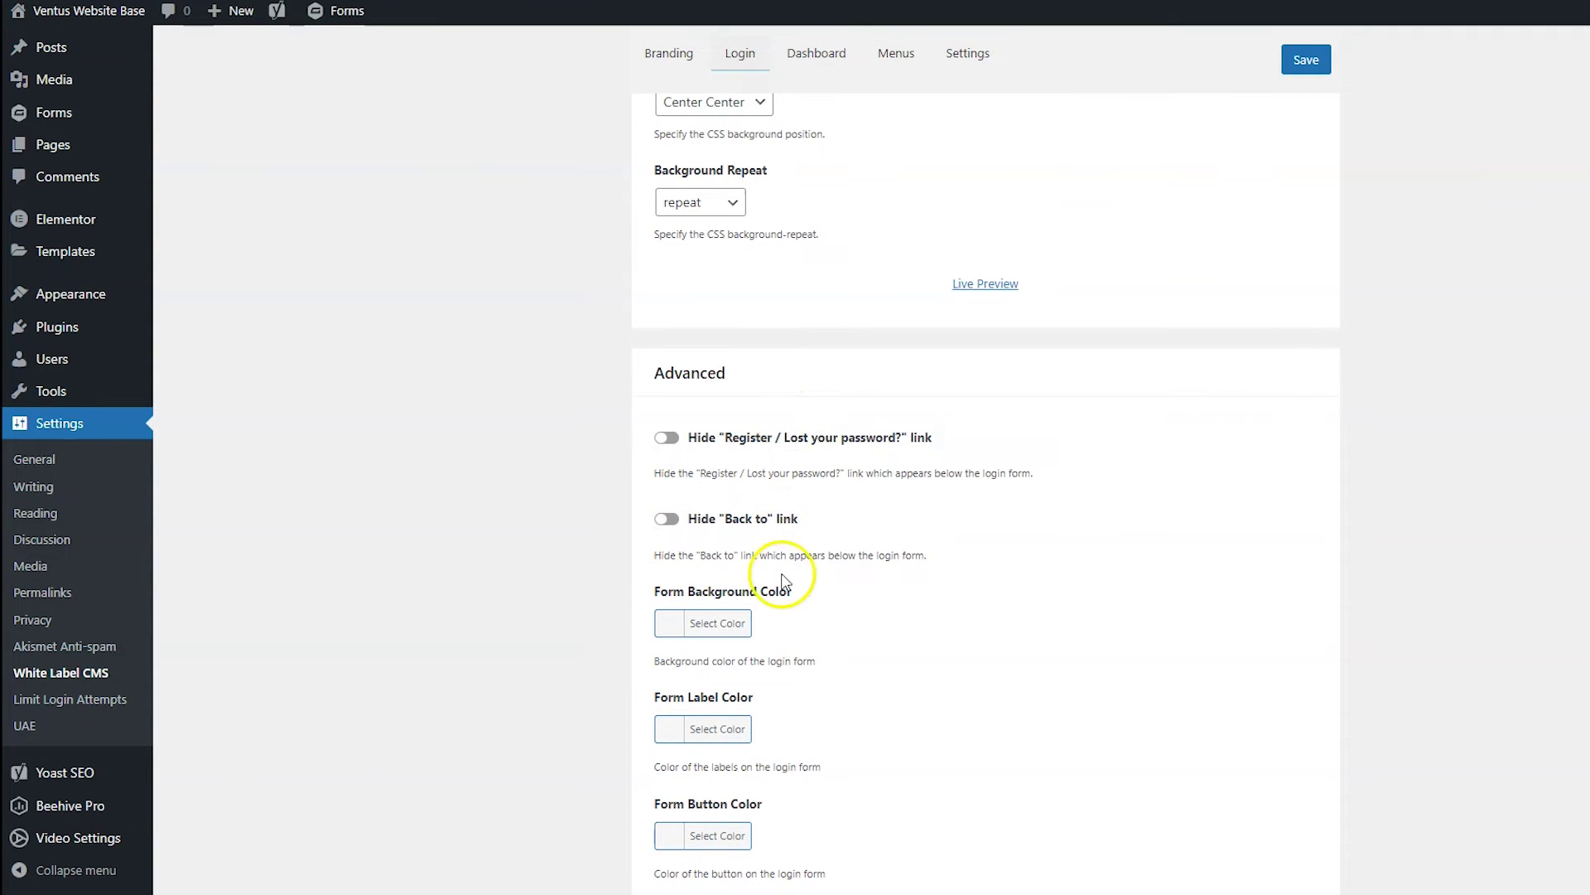
pyautogui.scroll(-3, 713, 613)
pyautogui.scroll(-10, 710, 703)
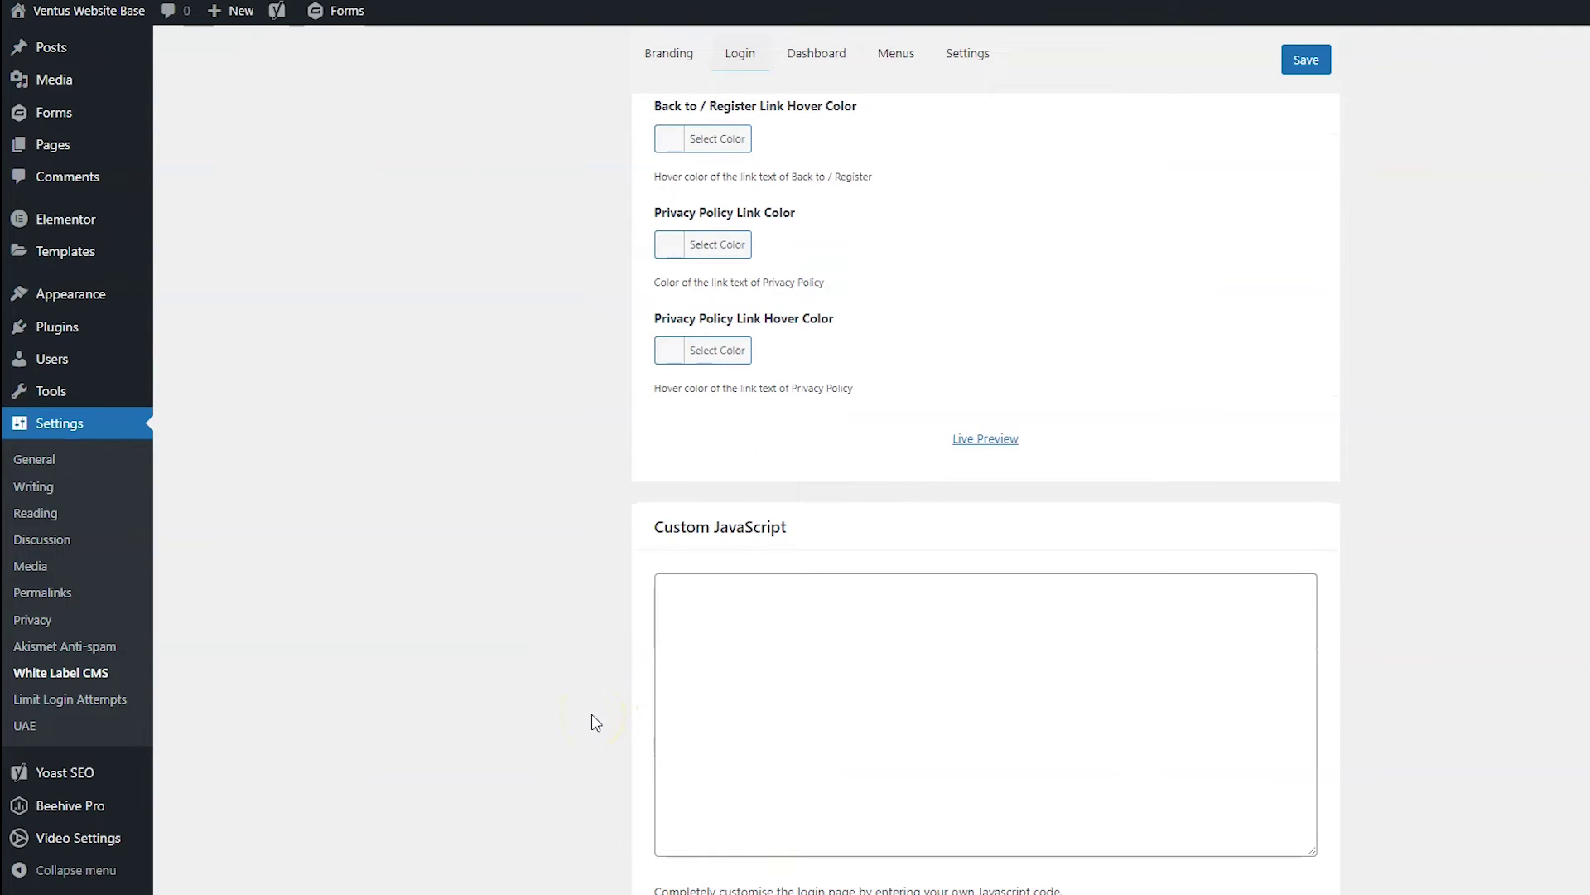
# Step: Save the login settings, then hide the Elementor Overview, At a Glance and Activity dashboard panels
pyautogui.click(1307, 65)
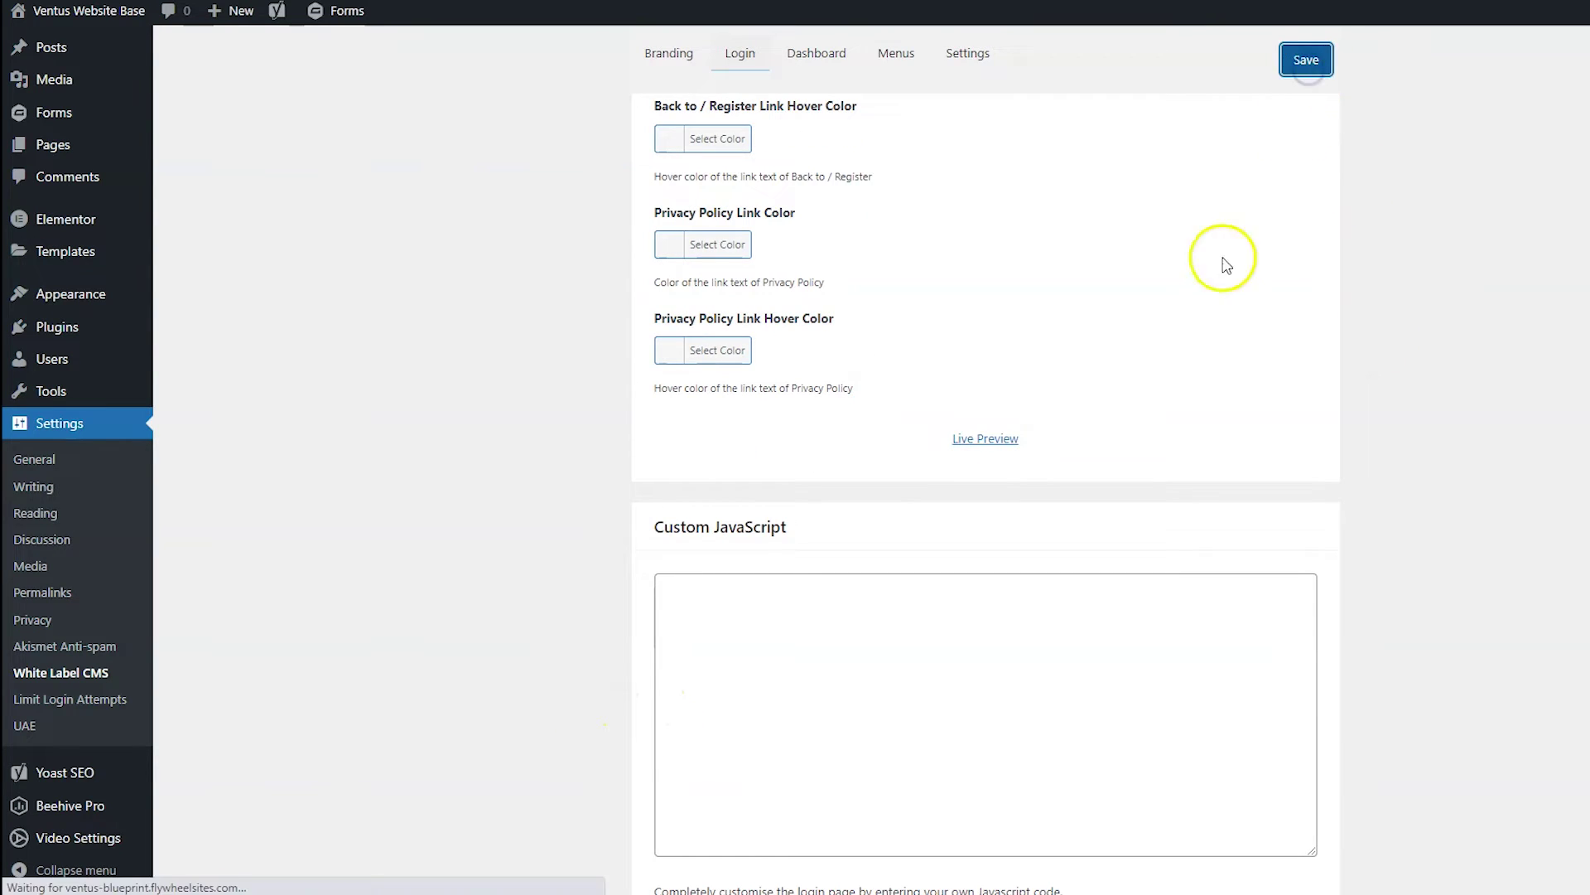
pyautogui.click(819, 139)
pyautogui.scroll(-2, 590, 288)
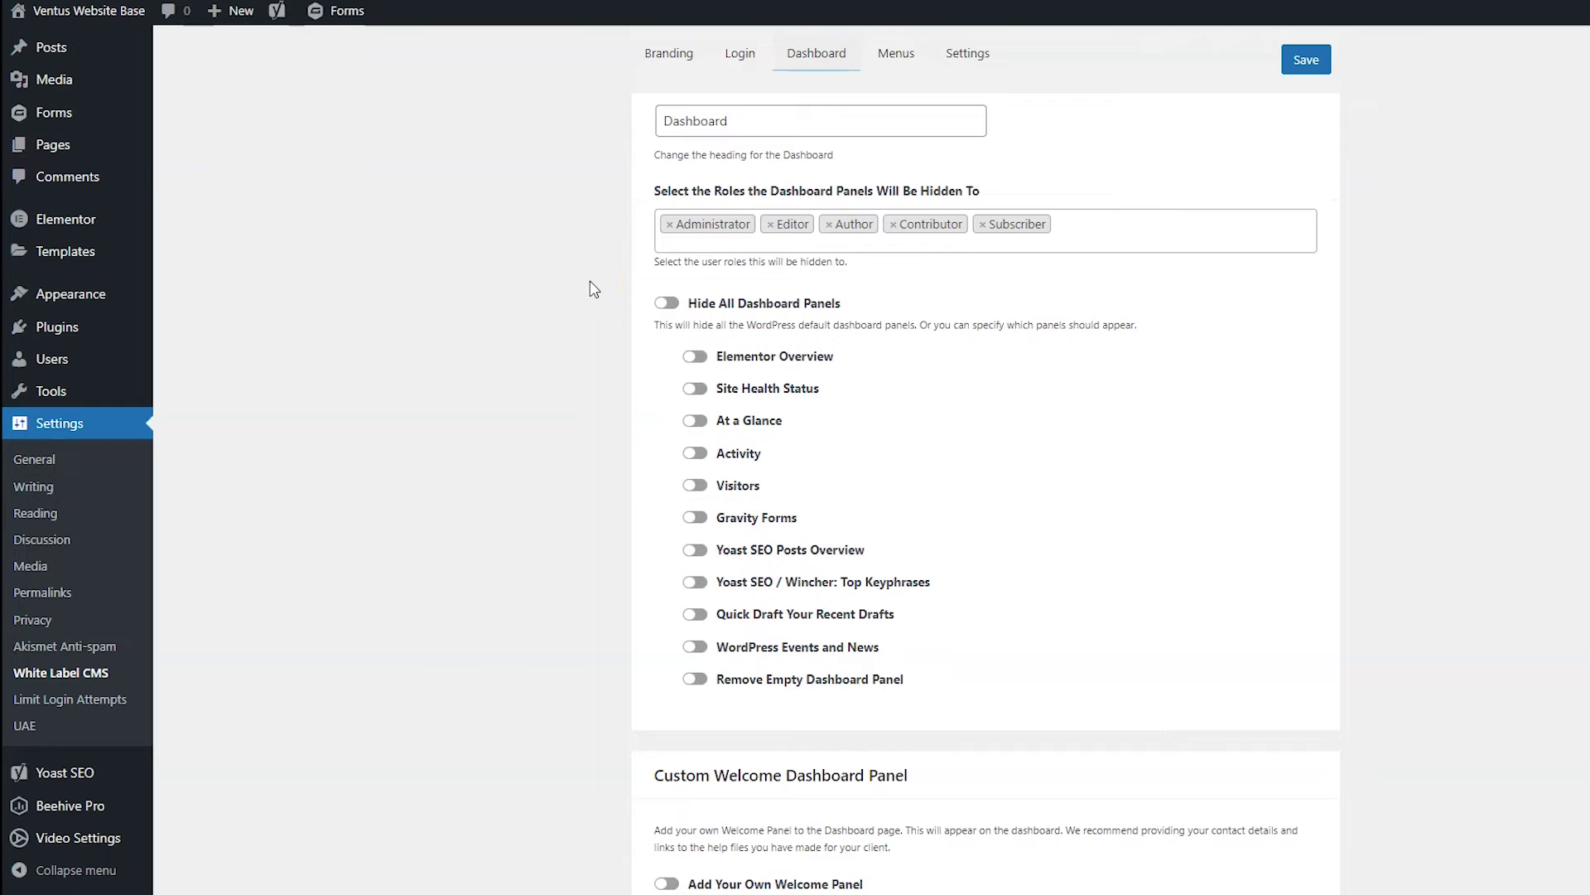
pyautogui.click(693, 357)
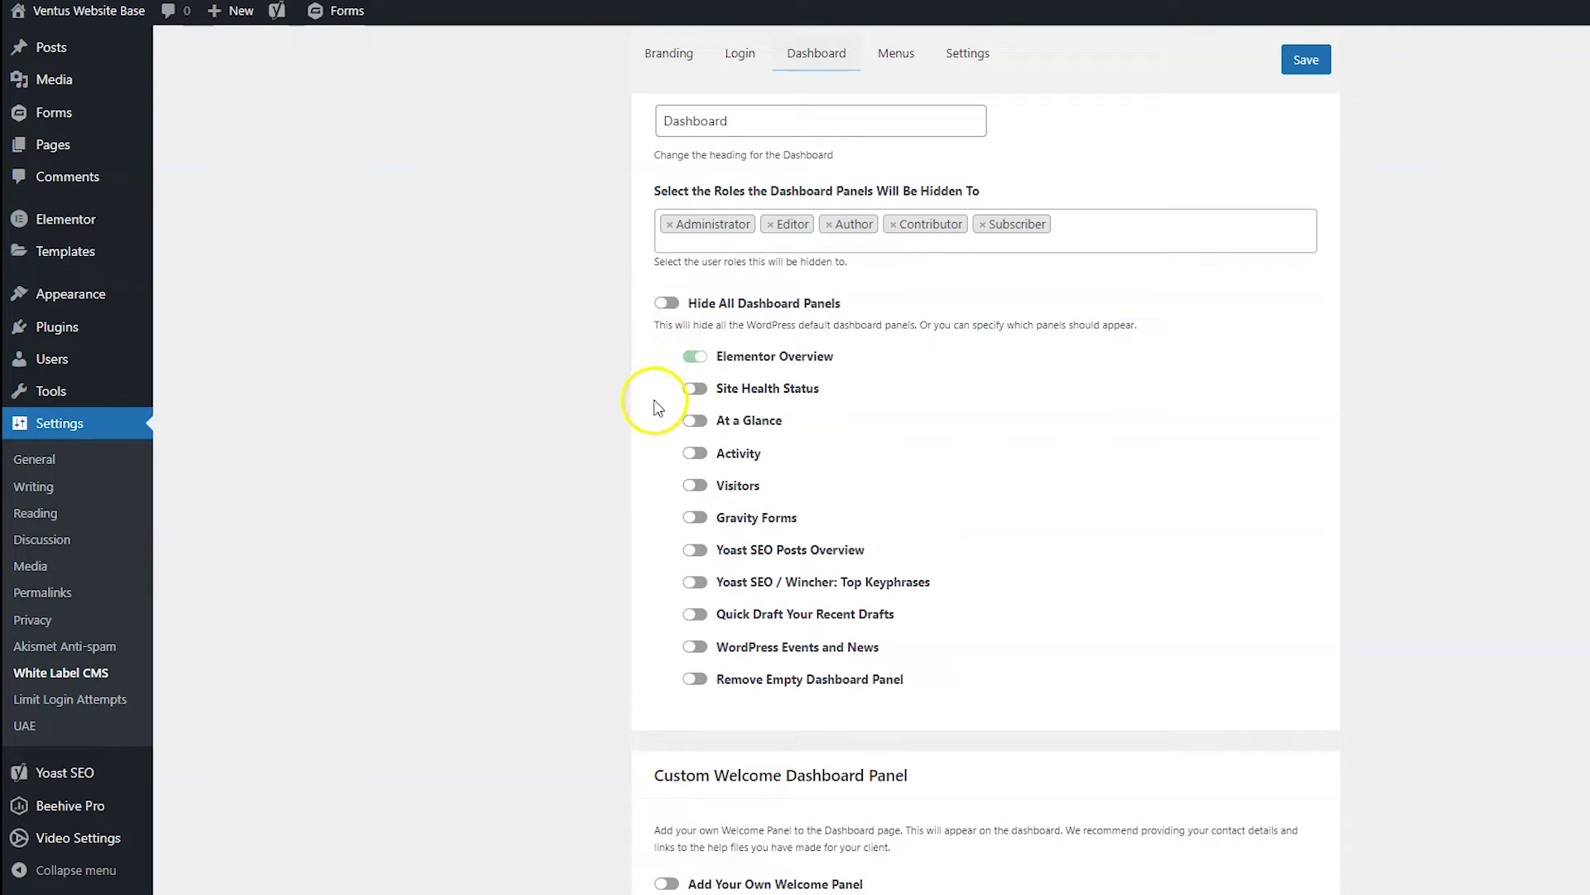
pyautogui.click(688, 424)
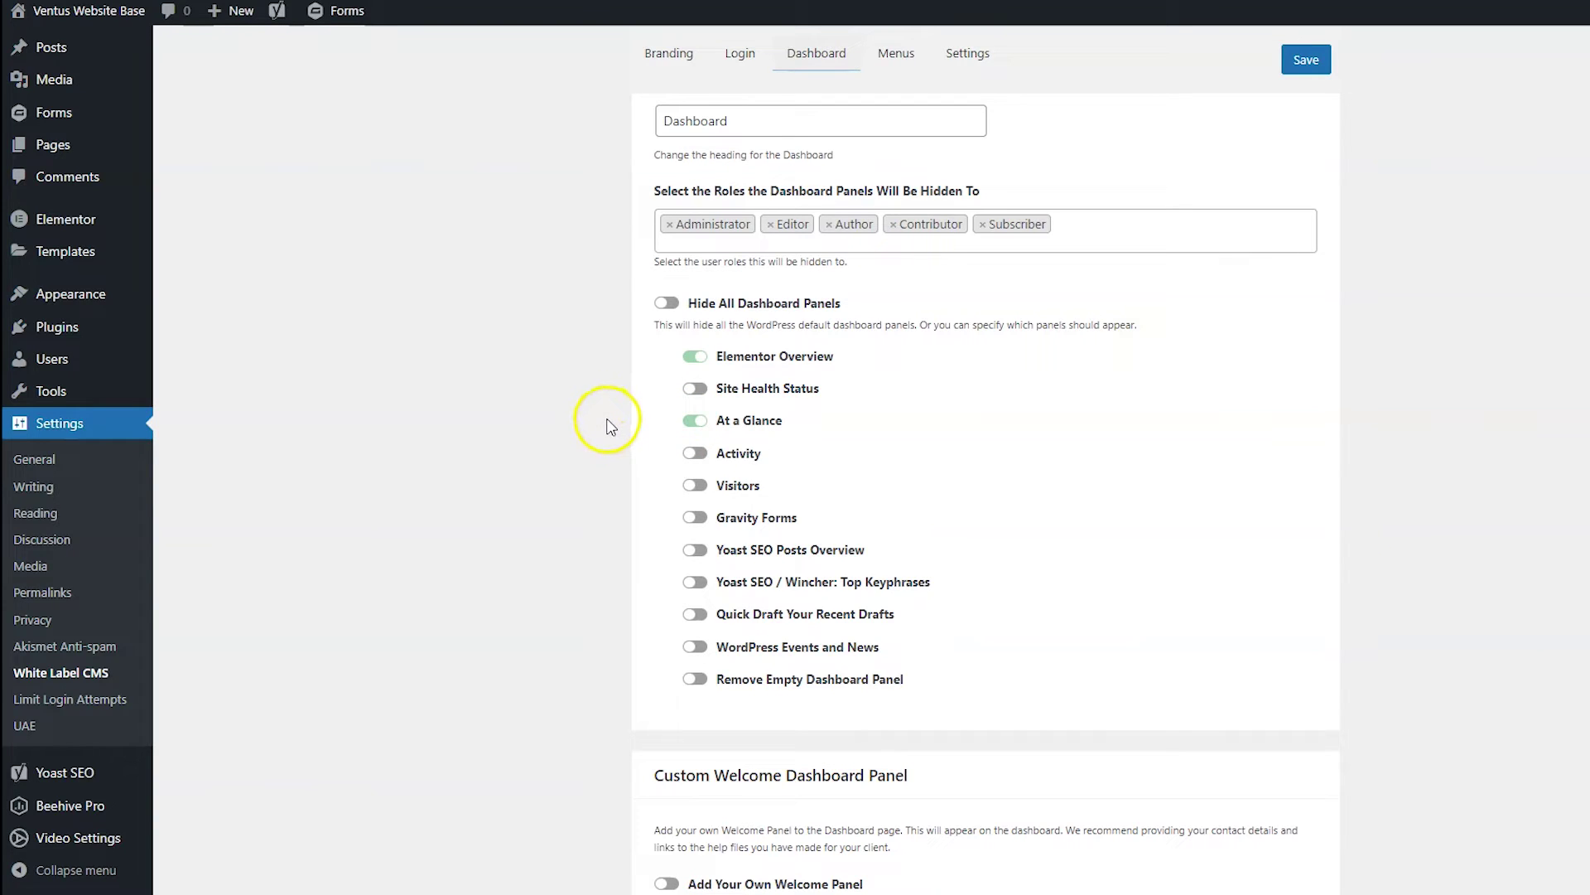
pyautogui.click(688, 454)
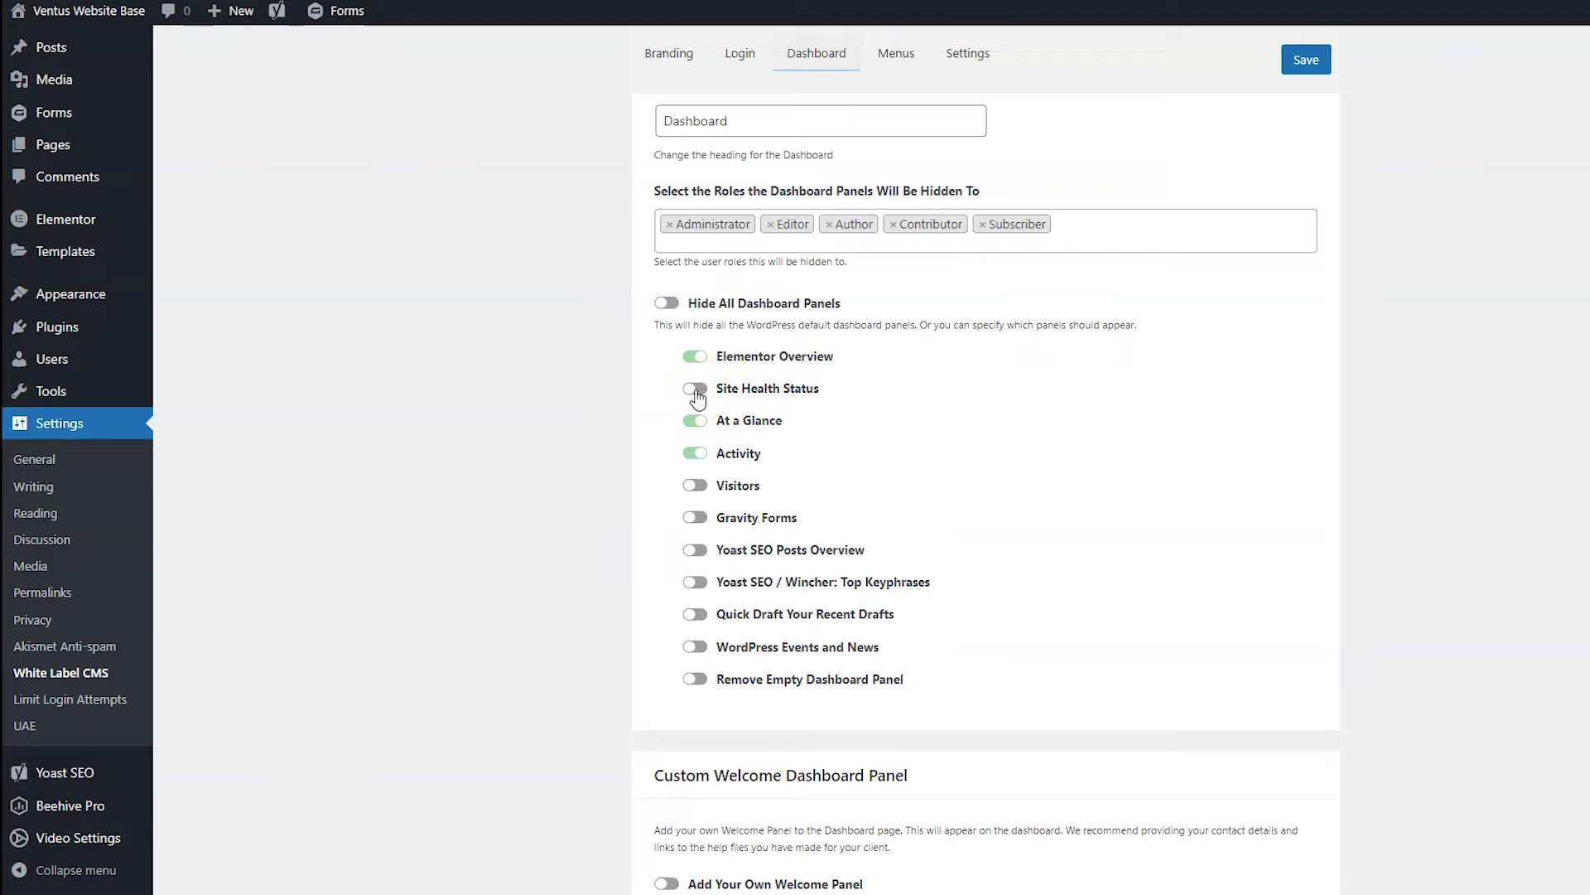
# Step: Hide Site Health, Events and News, Quick Draft and both Yoast panels, and remove empty panels
pyautogui.click(696, 389)
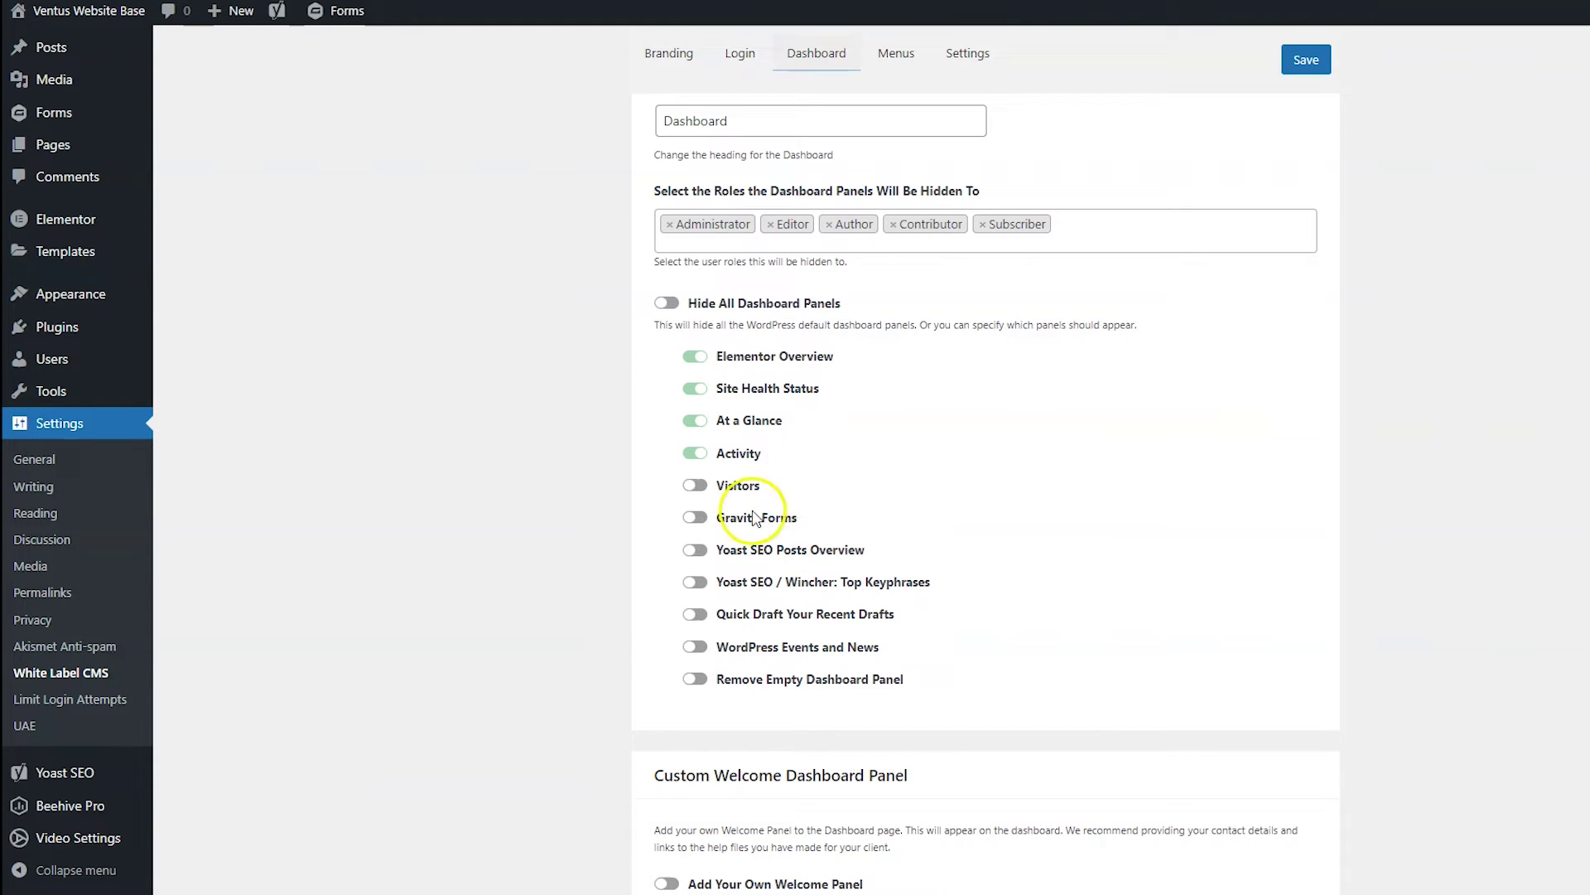
pyautogui.click(695, 650)
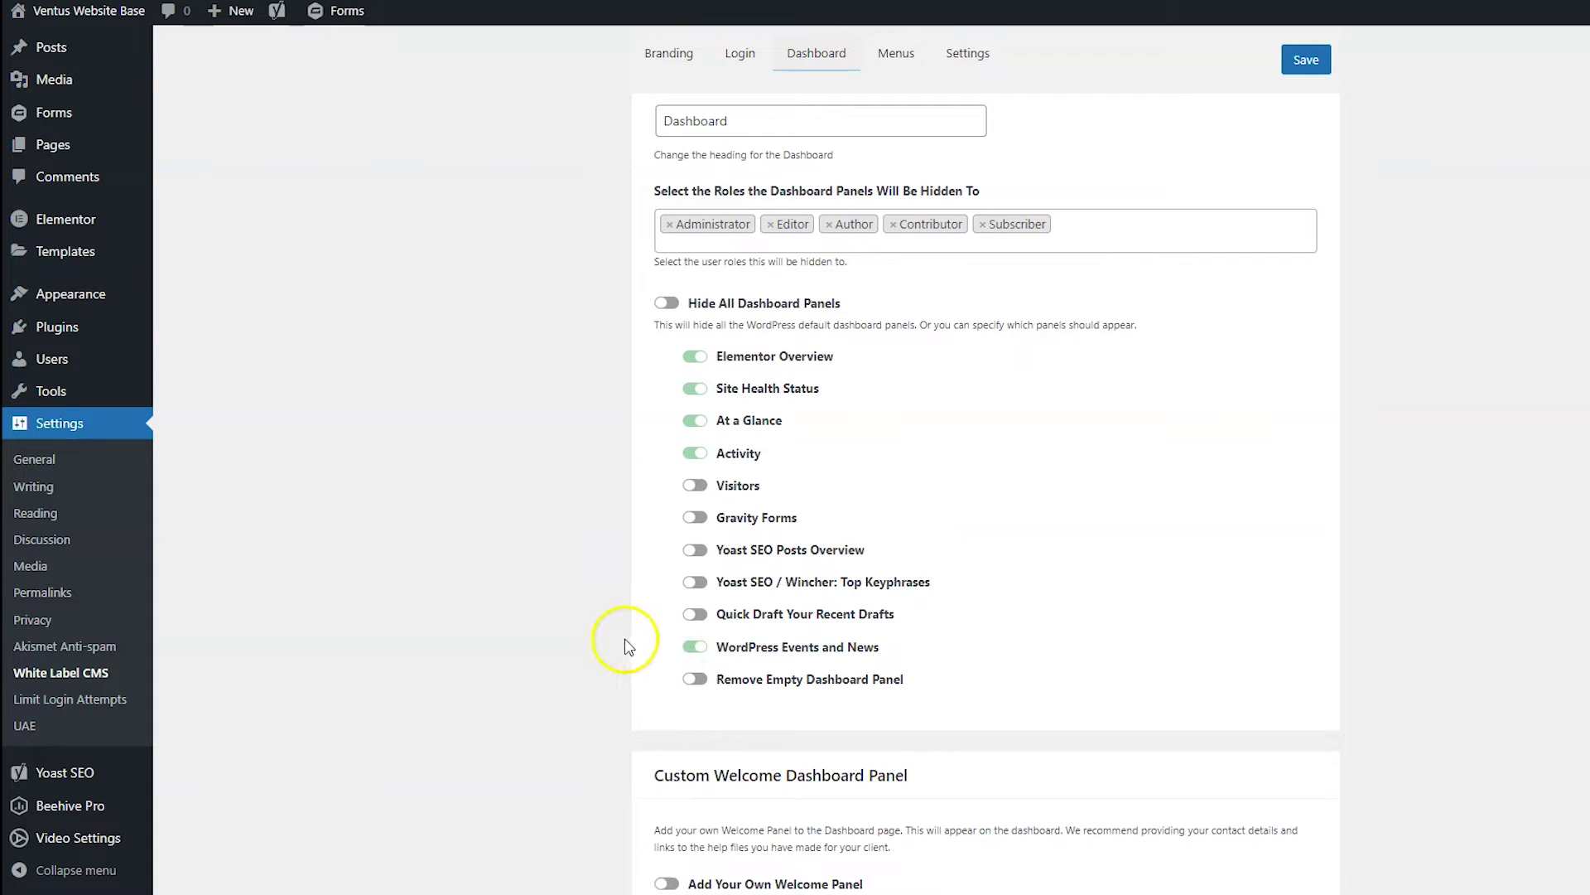
pyautogui.click(694, 677)
pyautogui.click(693, 614)
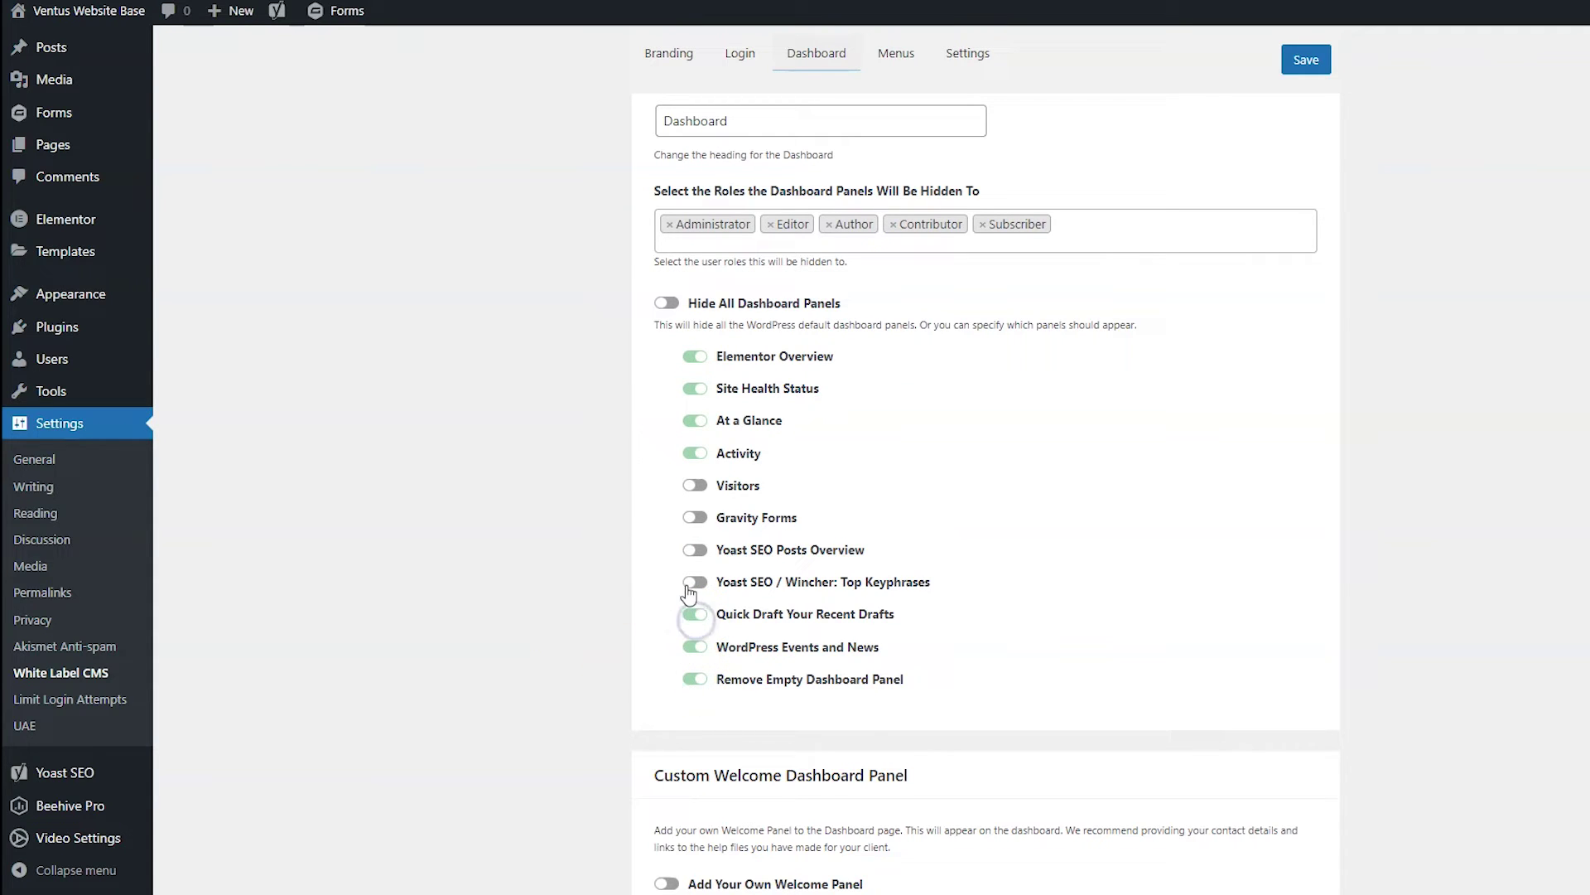
pyautogui.click(693, 582)
pyautogui.click(694, 551)
# Step: Enable Add Your Own Welcome Panel for all five roles with Template Type set to Elementor
pyautogui.scroll(-5, 613, 617)
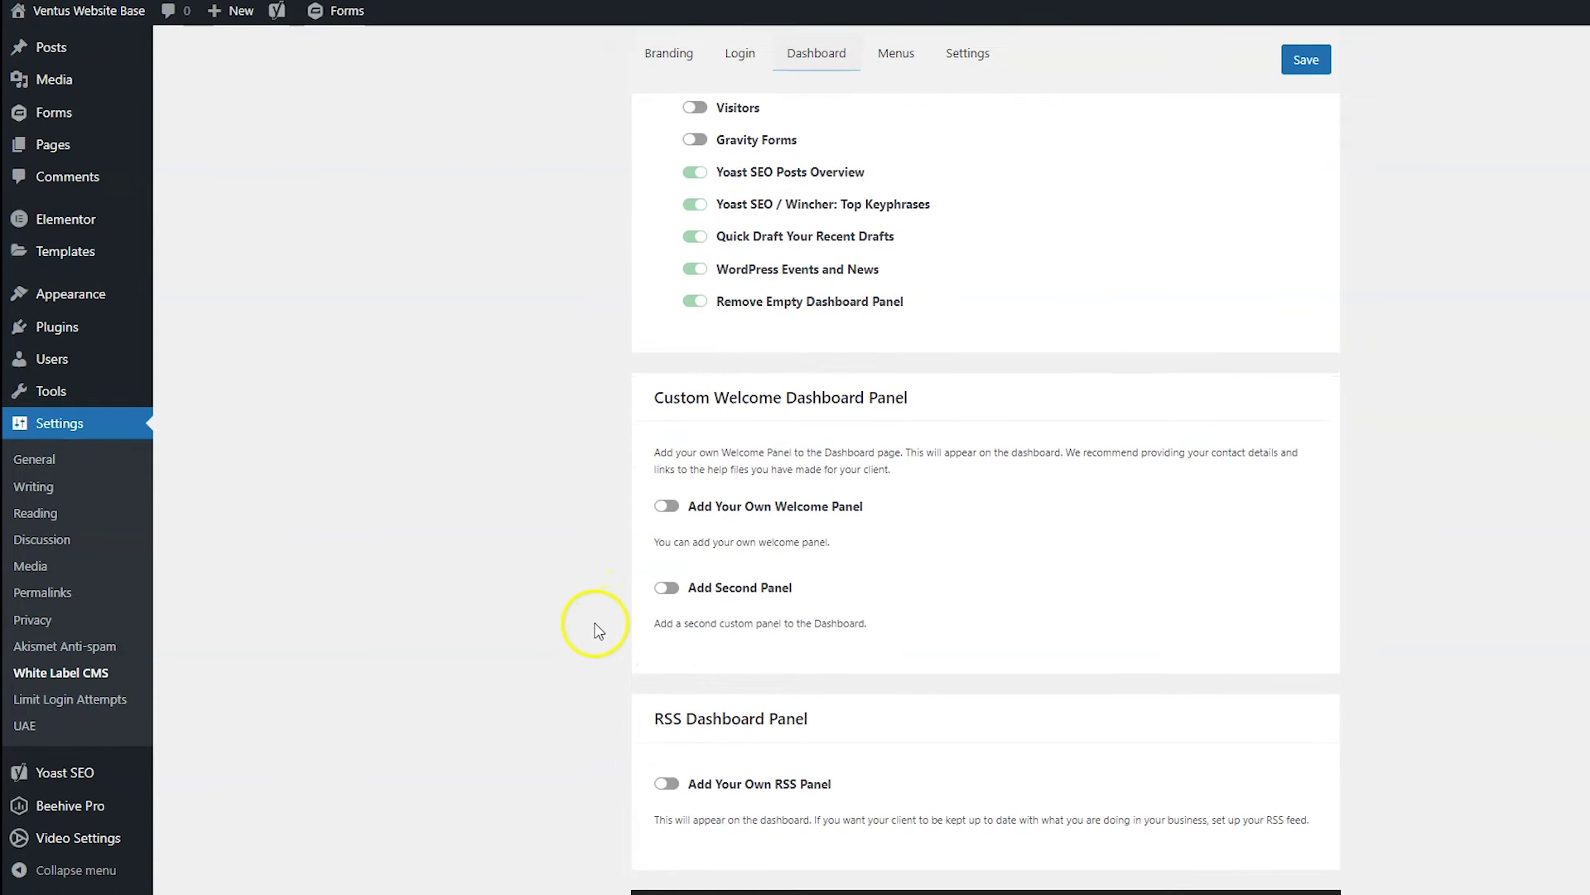
pyautogui.scroll(-1, 601, 635)
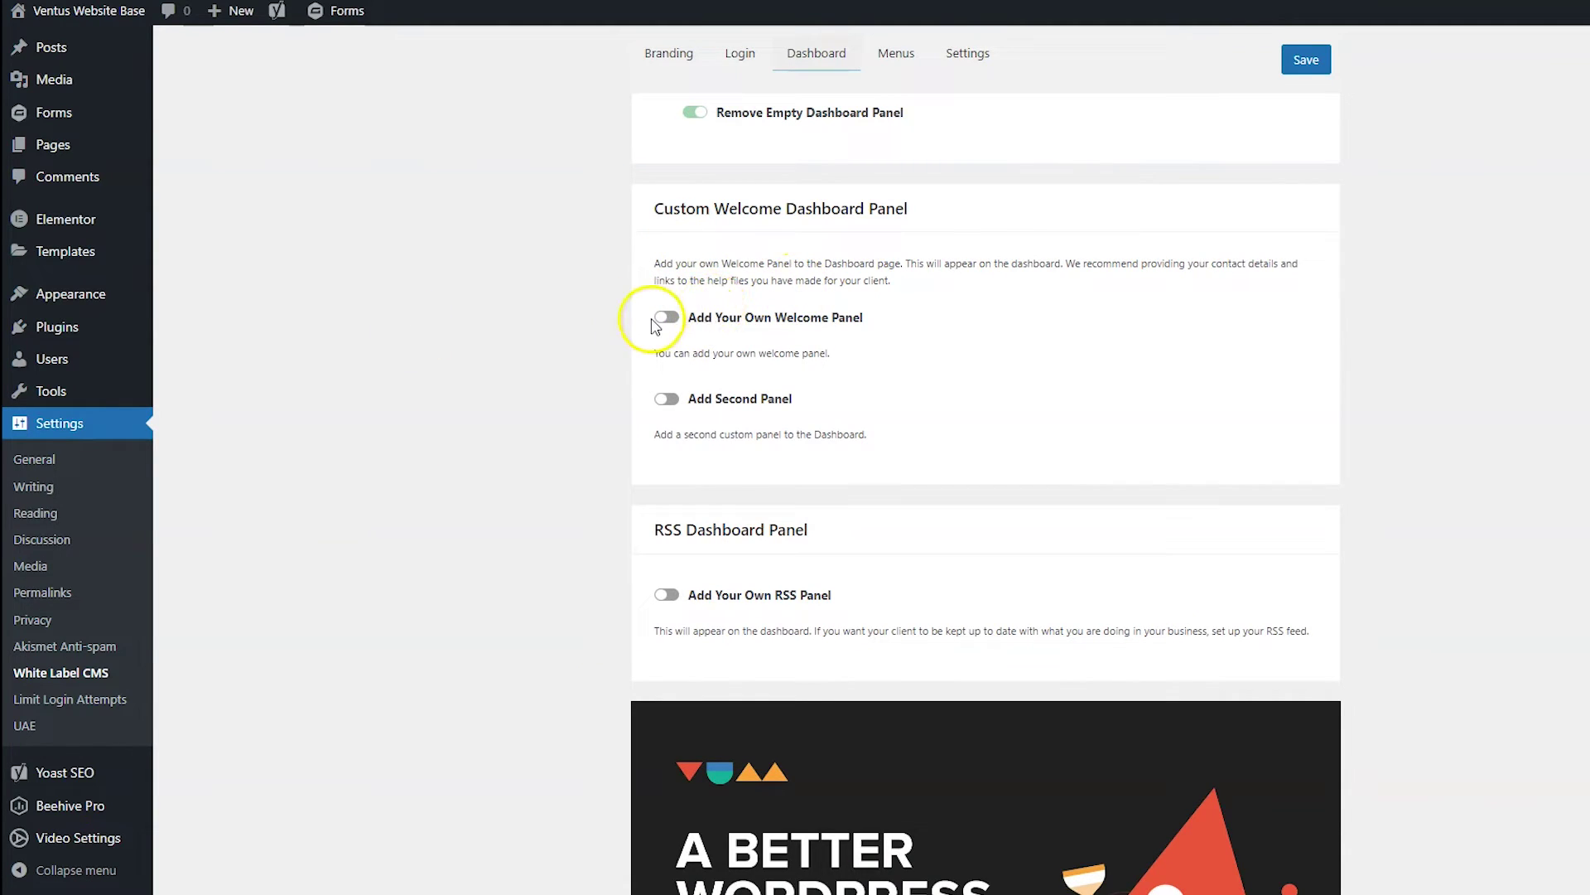
pyautogui.click(666, 318)
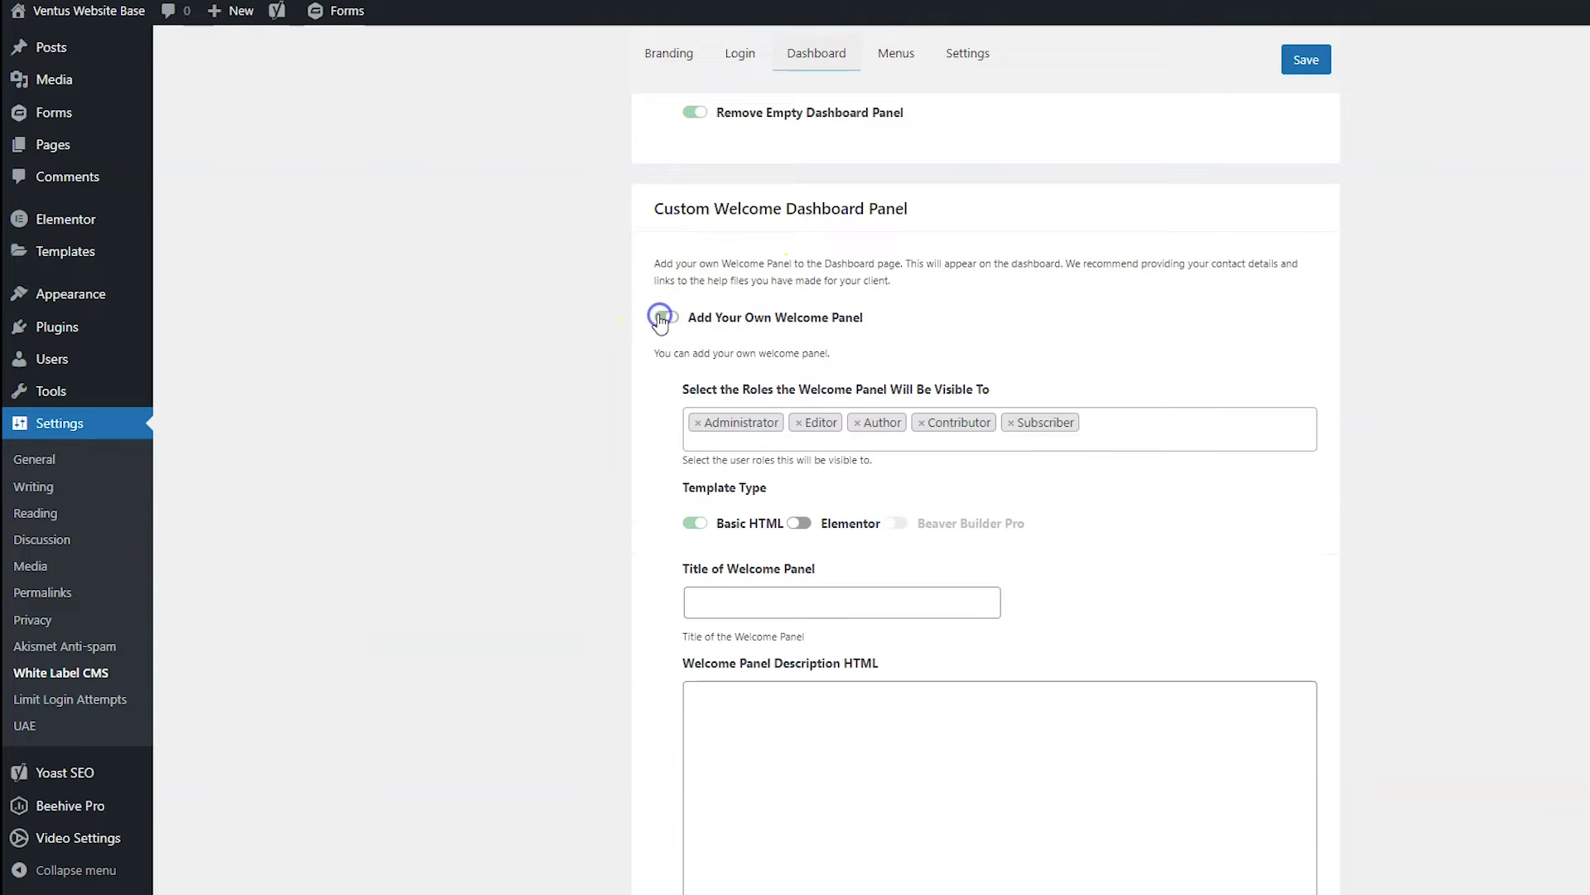
pyautogui.click(800, 525)
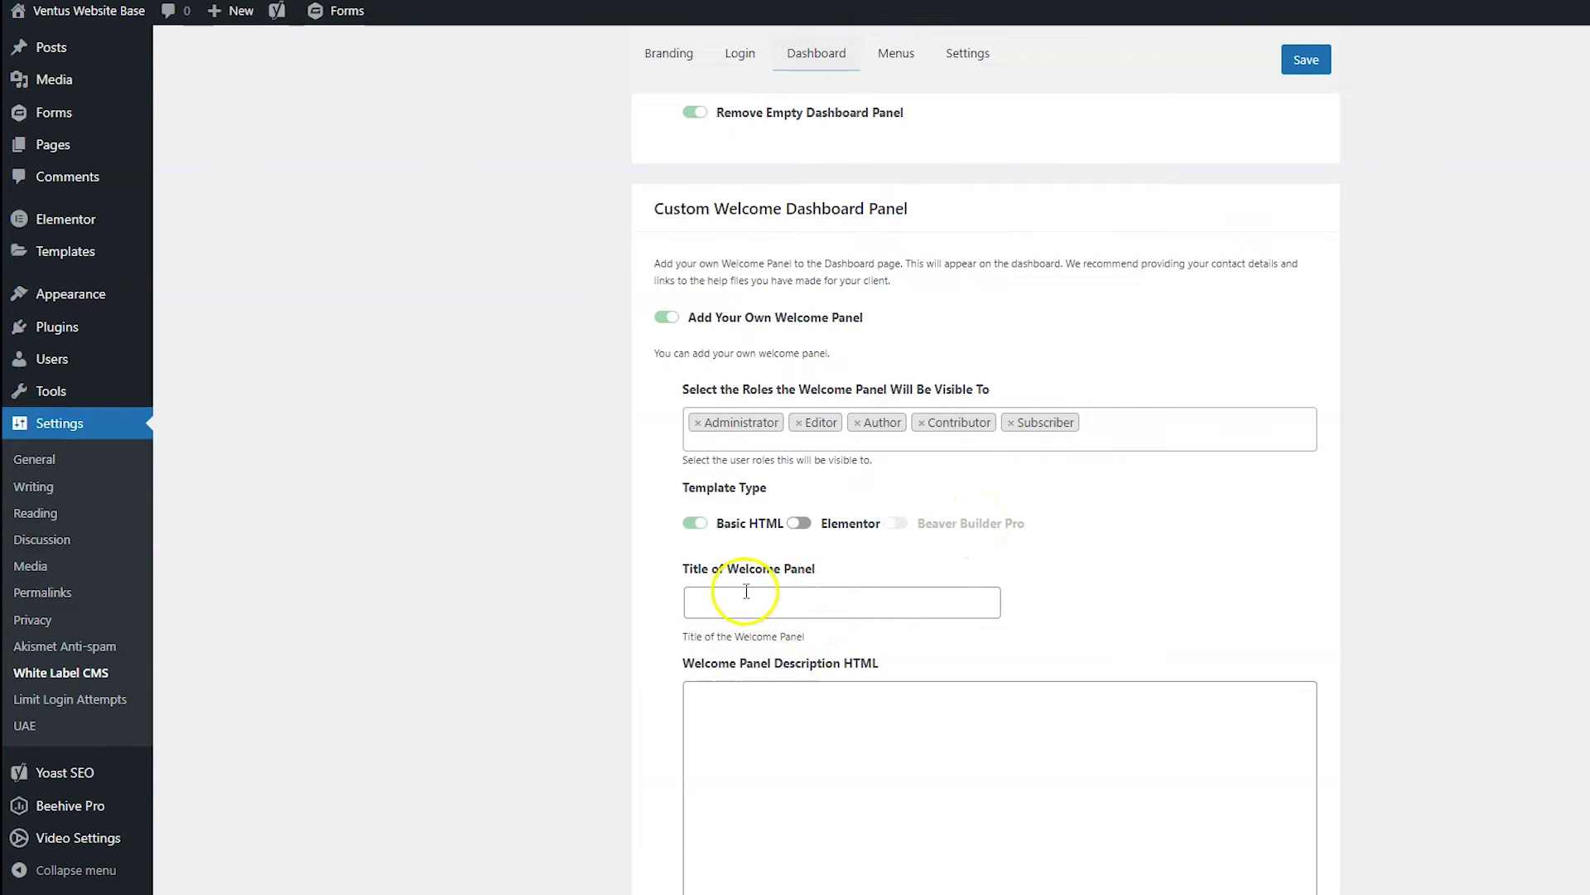
pyautogui.scroll(-2, 809, 593)
pyautogui.scroll(2, 788, 594)
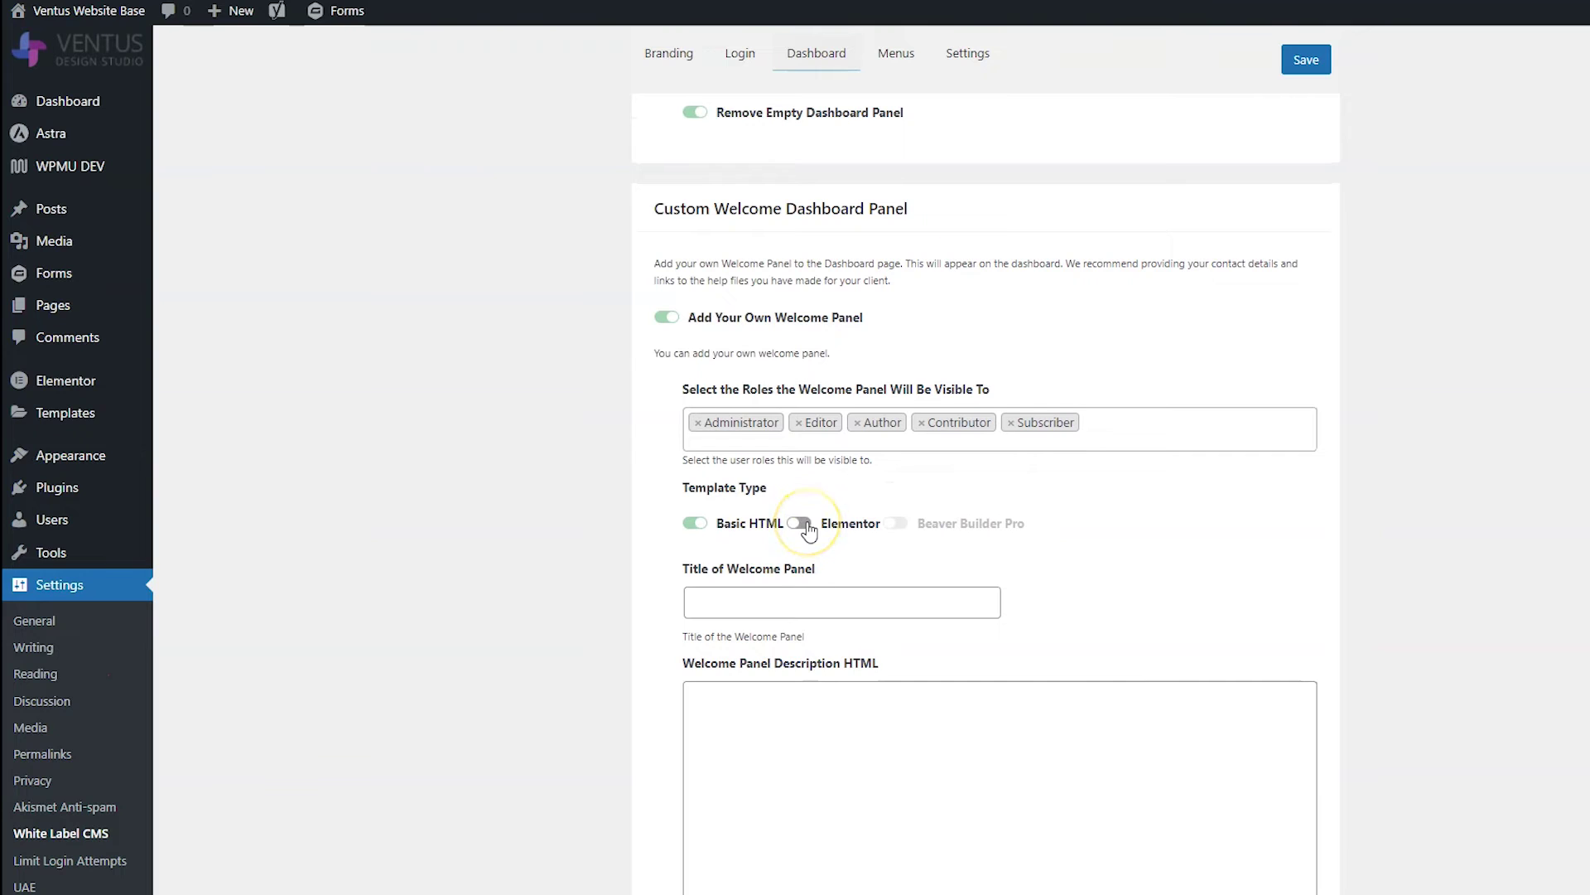
pyautogui.click(805, 523)
pyautogui.click(805, 600)
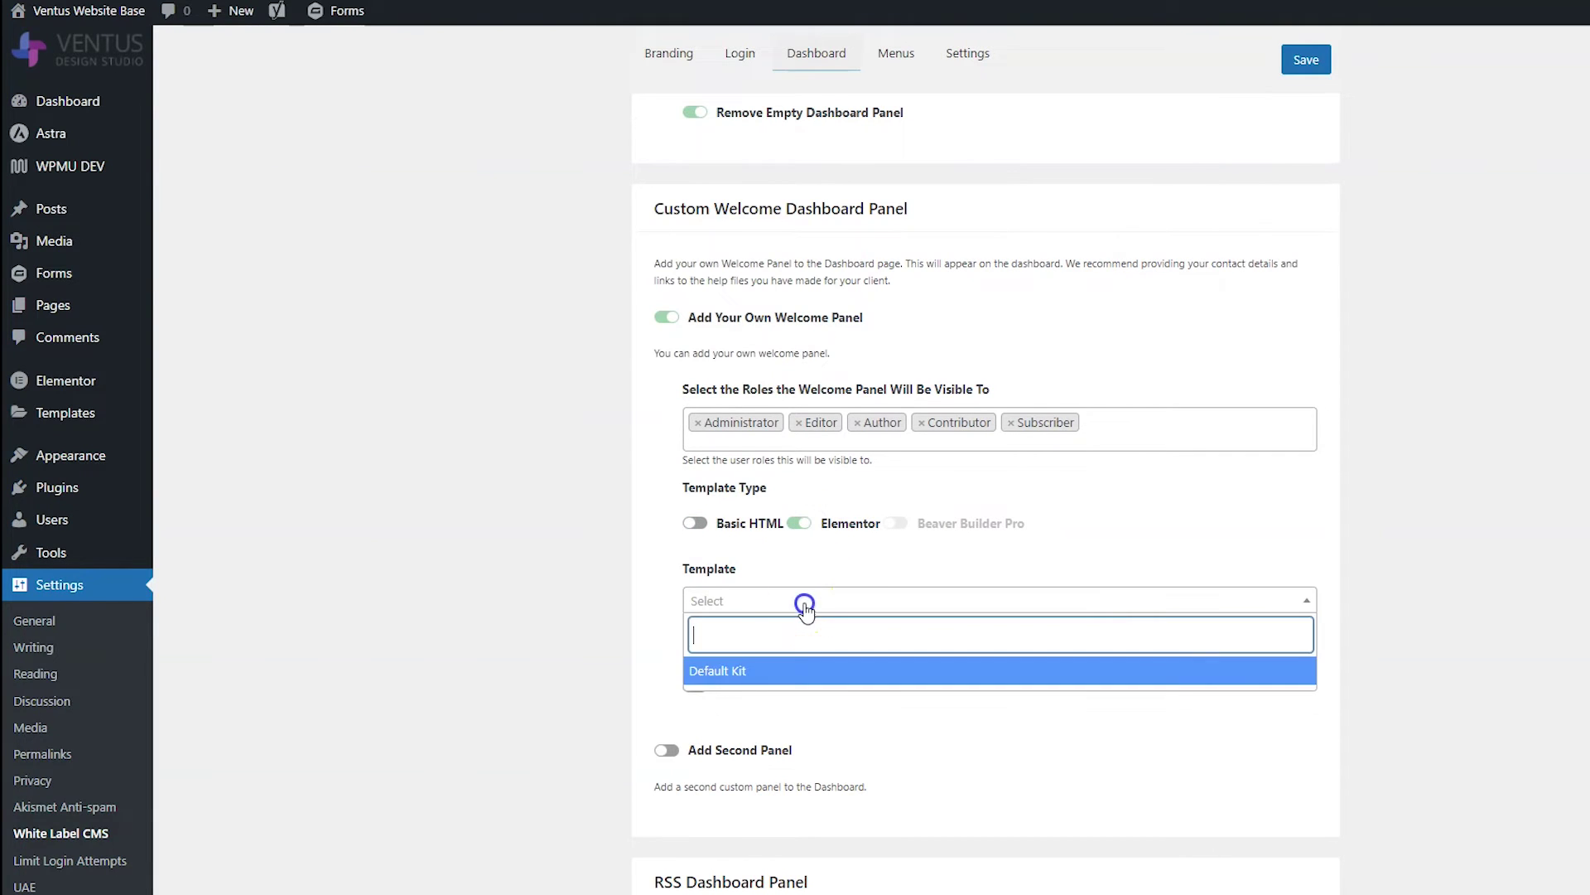
pyautogui.click(804, 603)
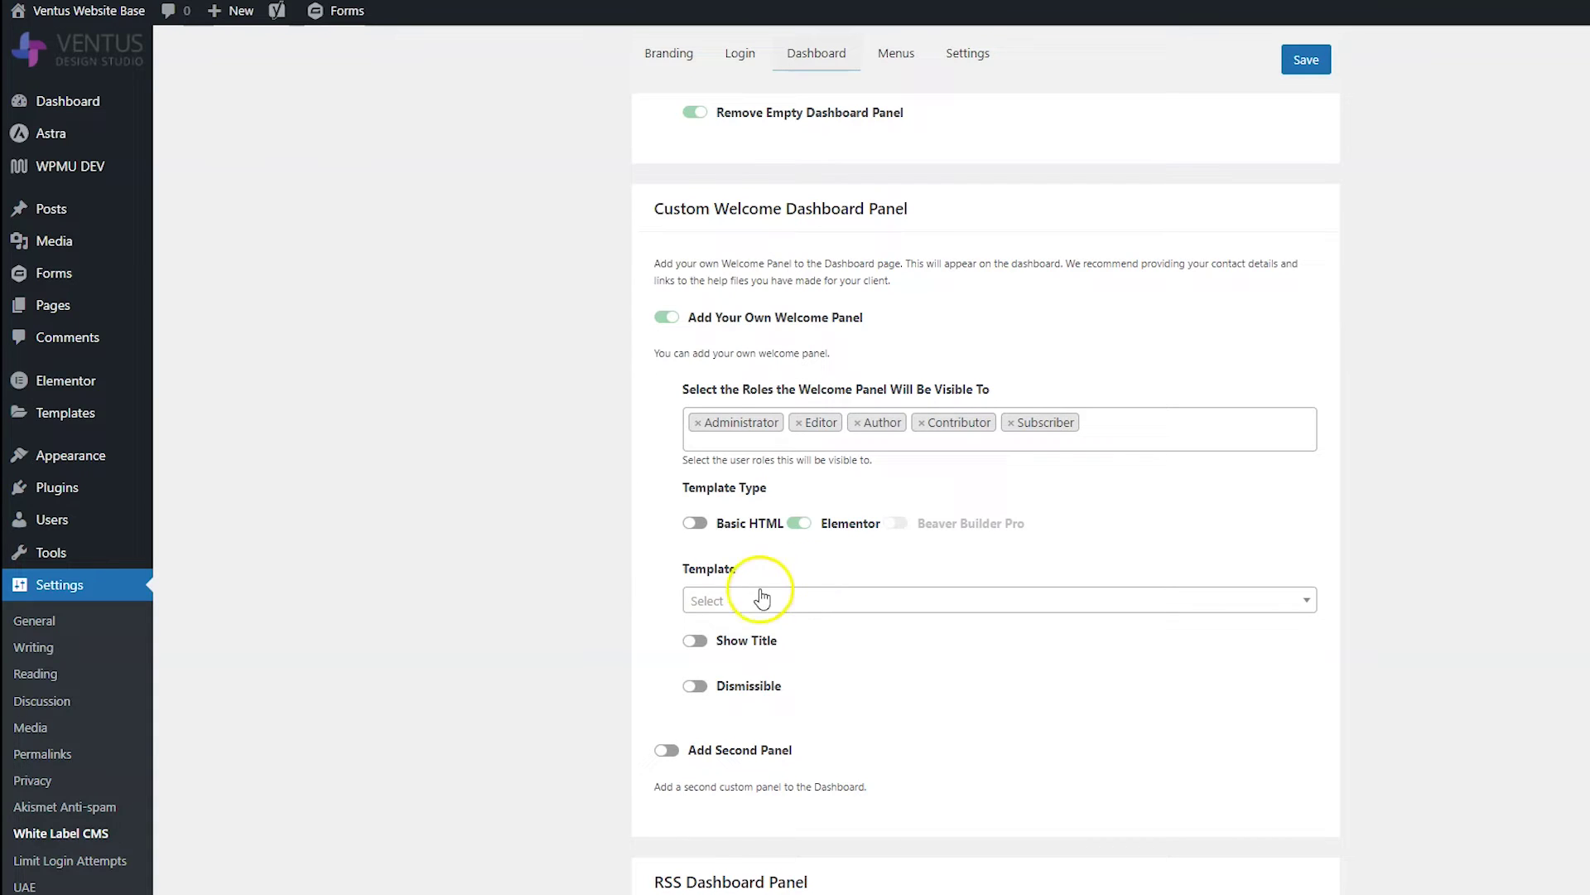
pyautogui.scroll(-3, 574, 692)
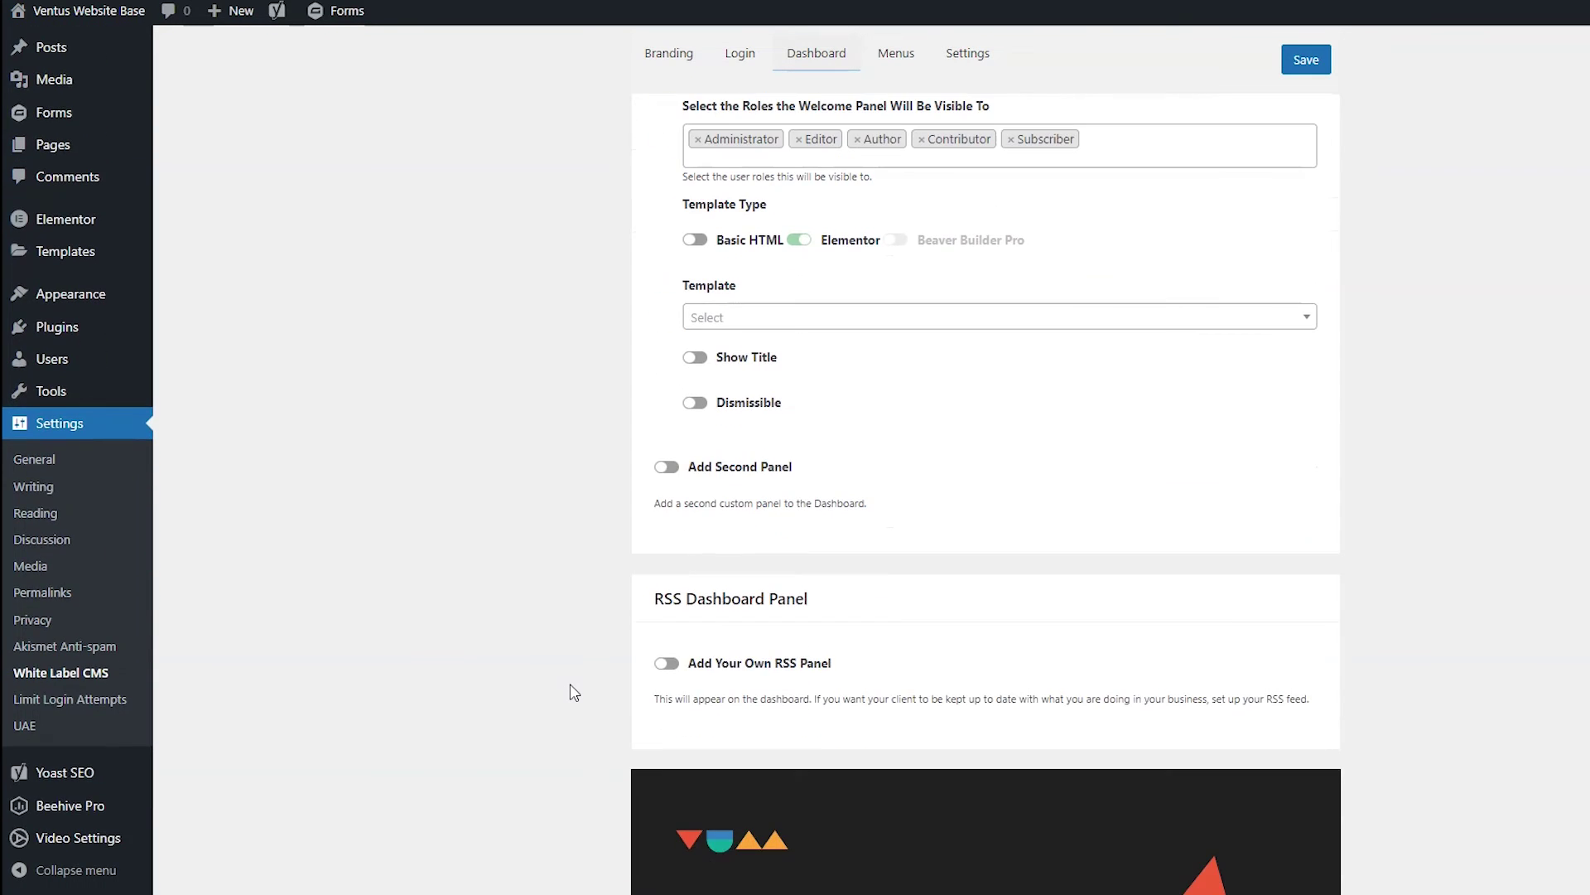
# Step: Turn on Add Your Own RSS Panel and review its title, logo, feed, items and introduction fields
pyautogui.click(666, 663)
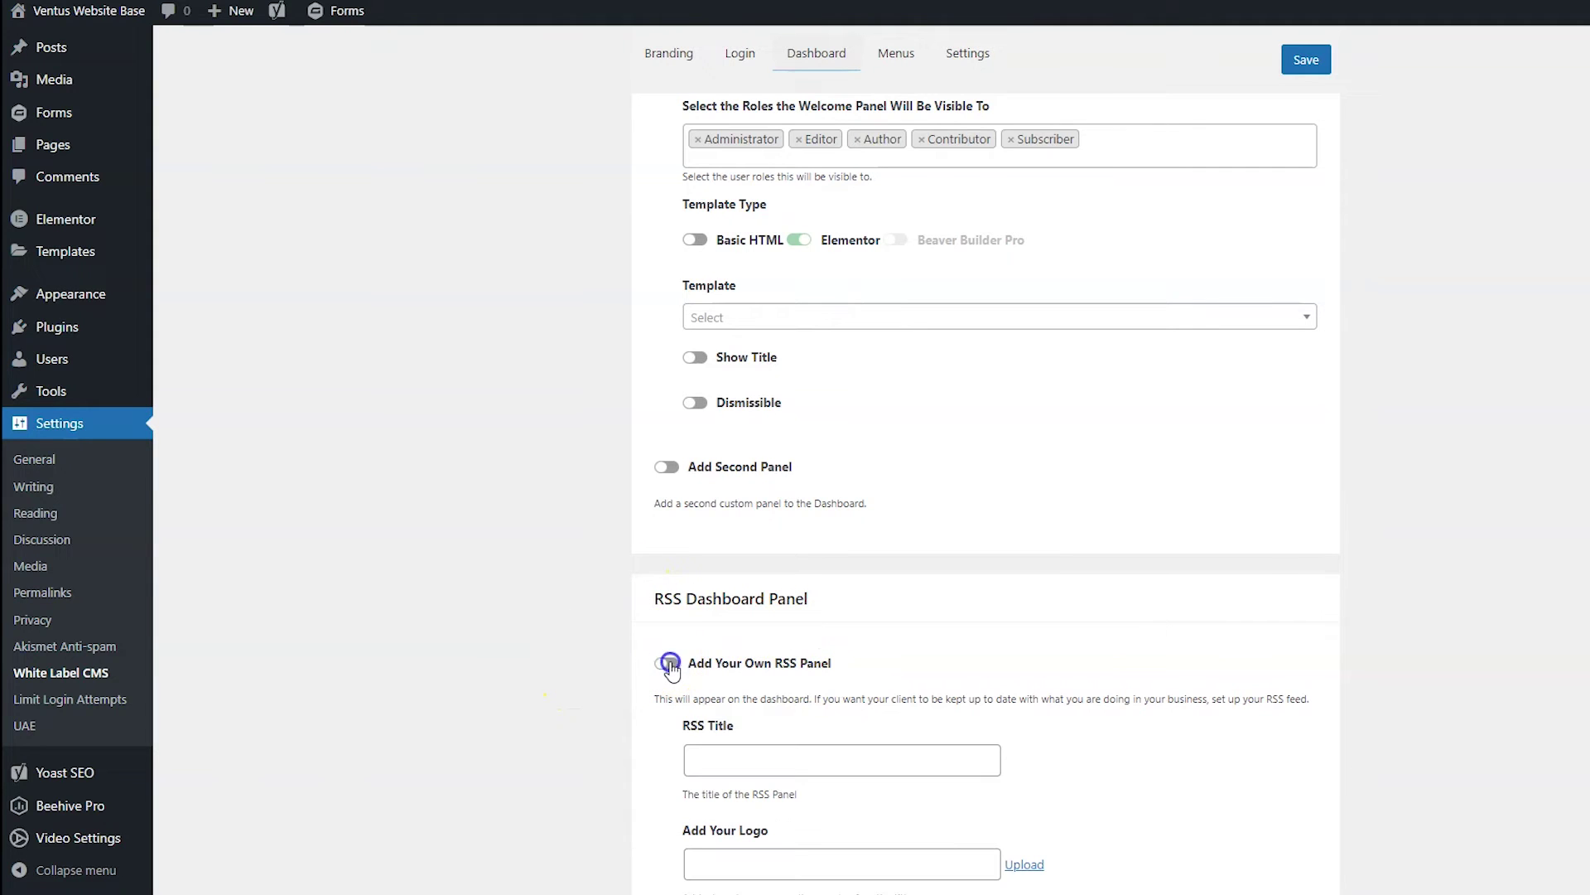
pyautogui.scroll(-2, 663, 601)
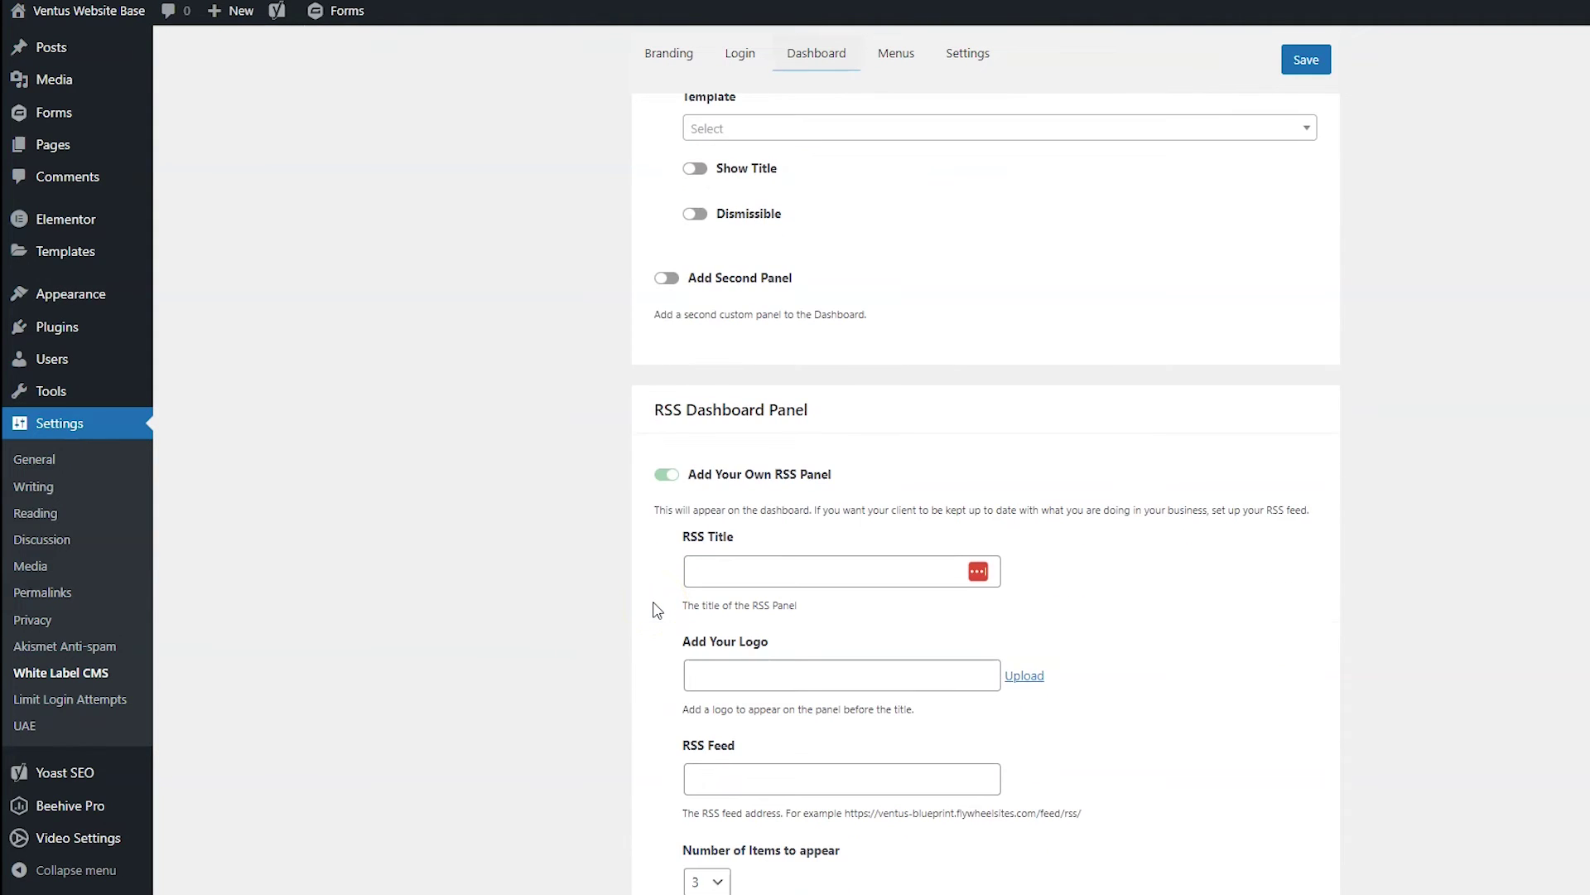
pyautogui.scroll(-1, 658, 610)
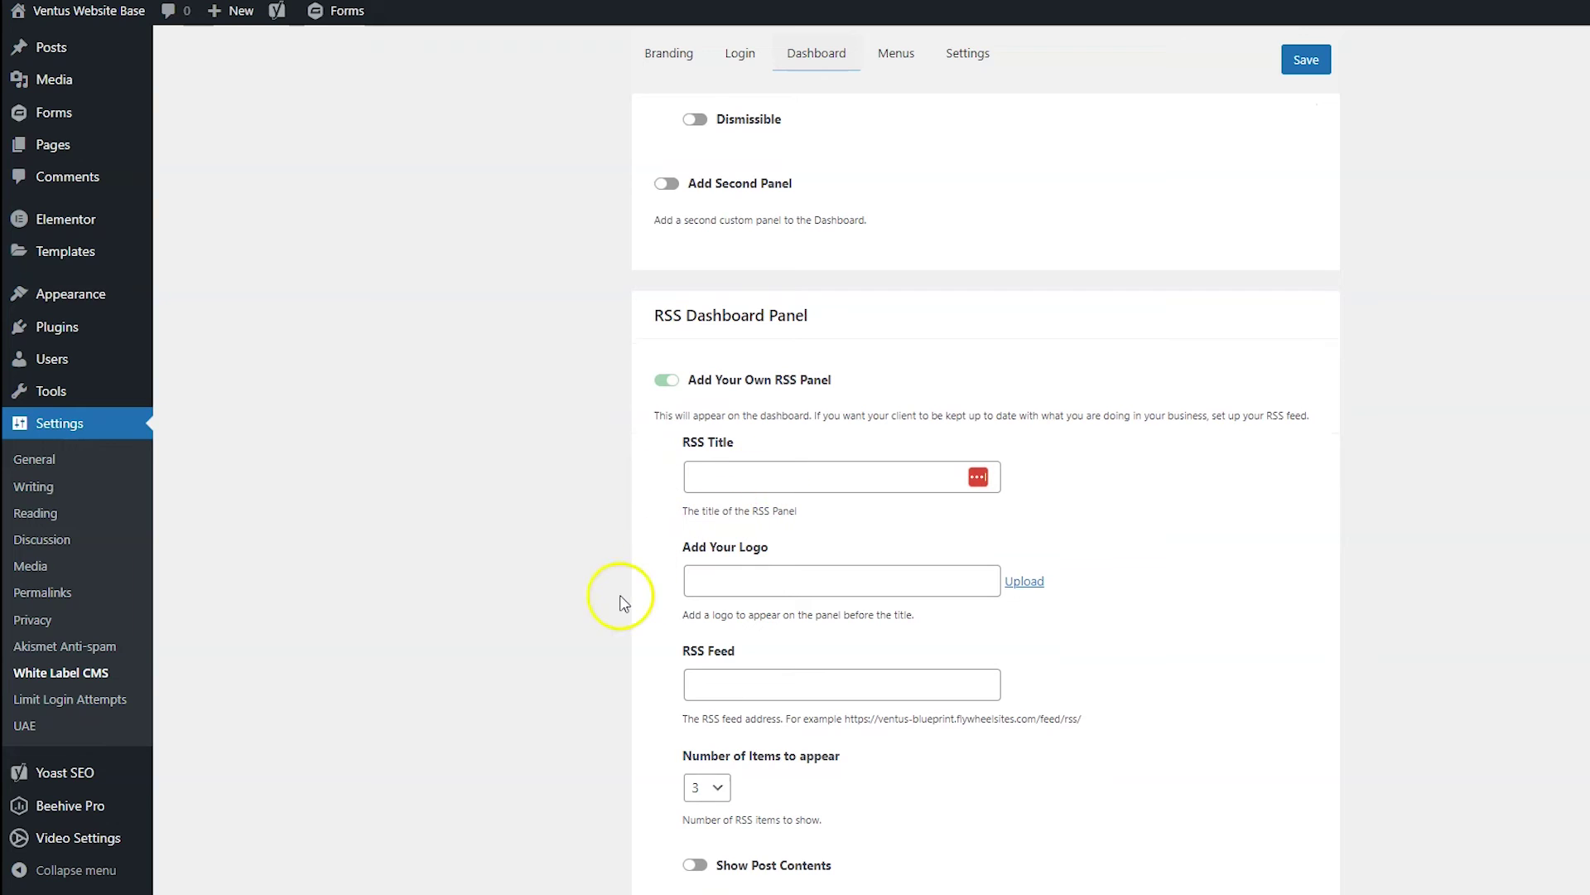
pyautogui.scroll(-1, 550, 586)
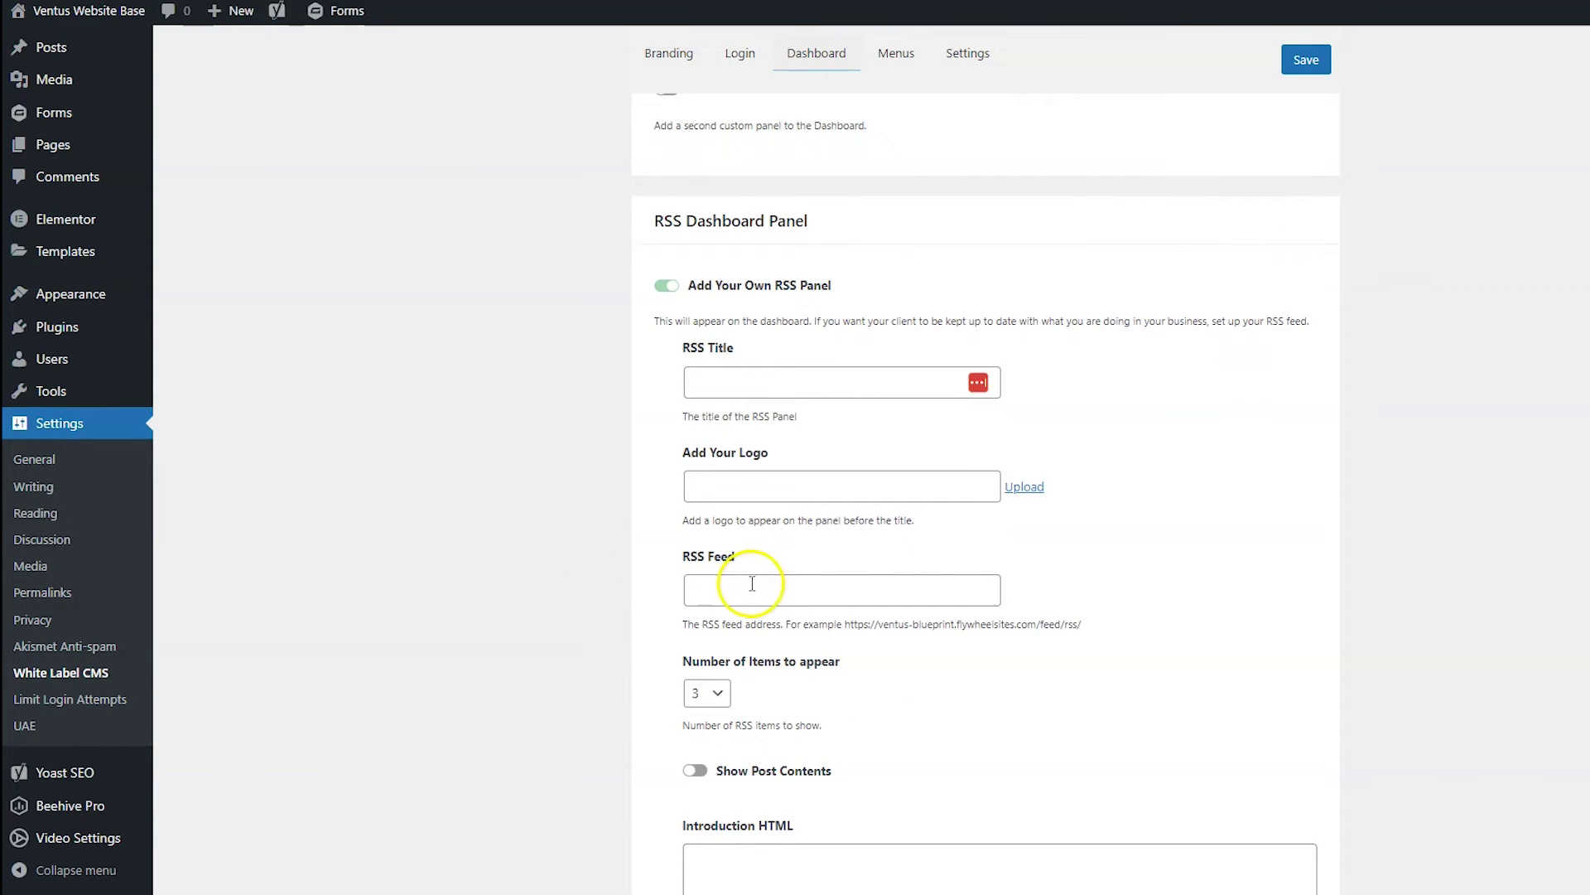
pyautogui.scroll(-1, 646, 600)
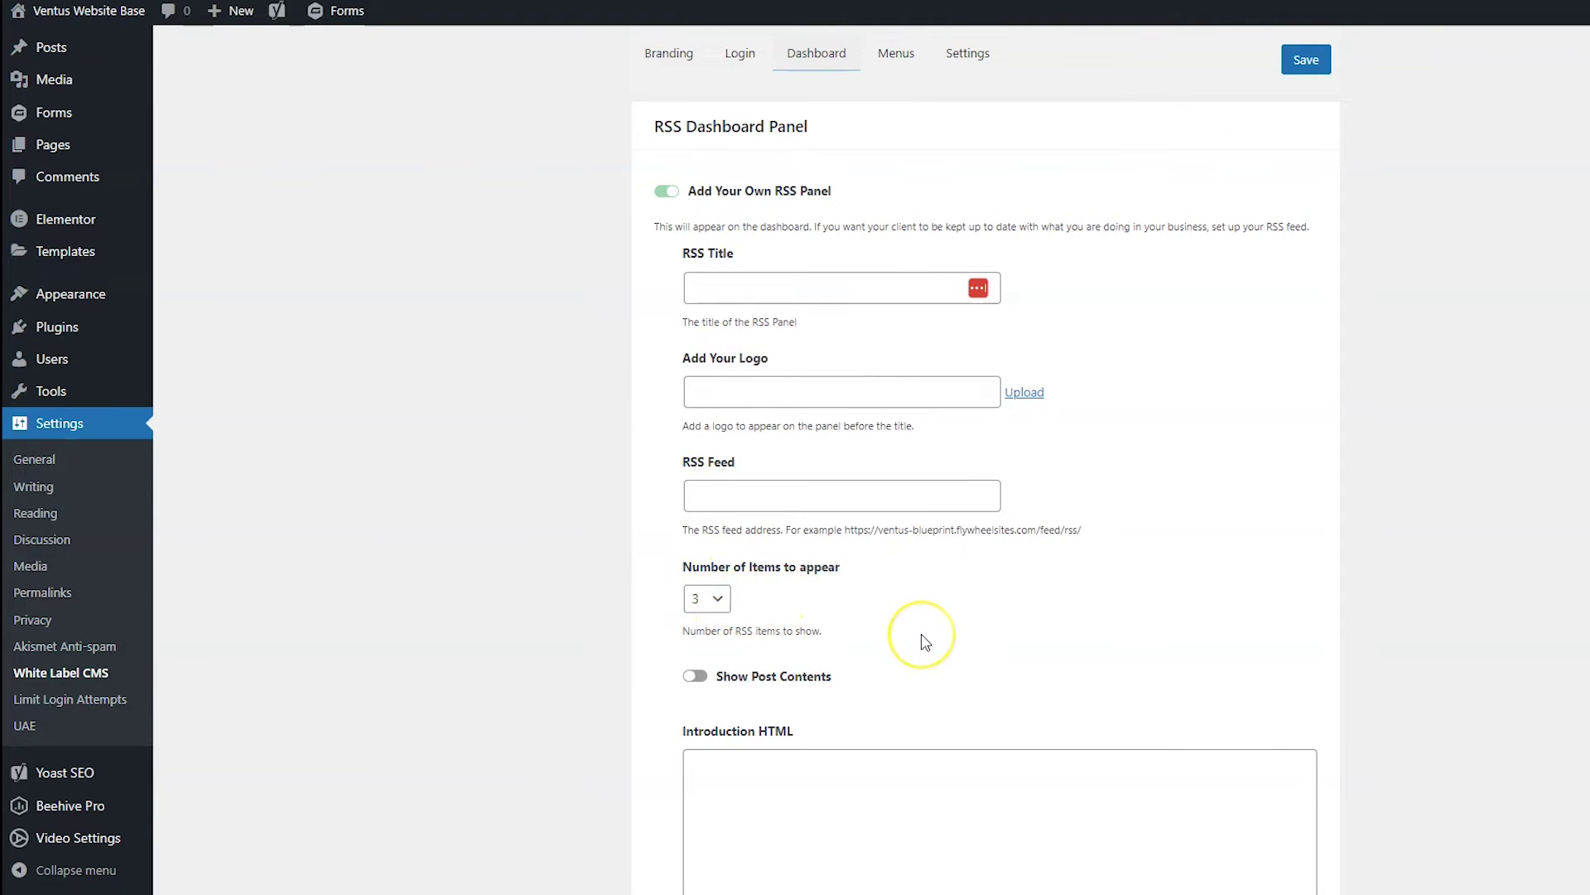
pyautogui.scroll(-3, 925, 642)
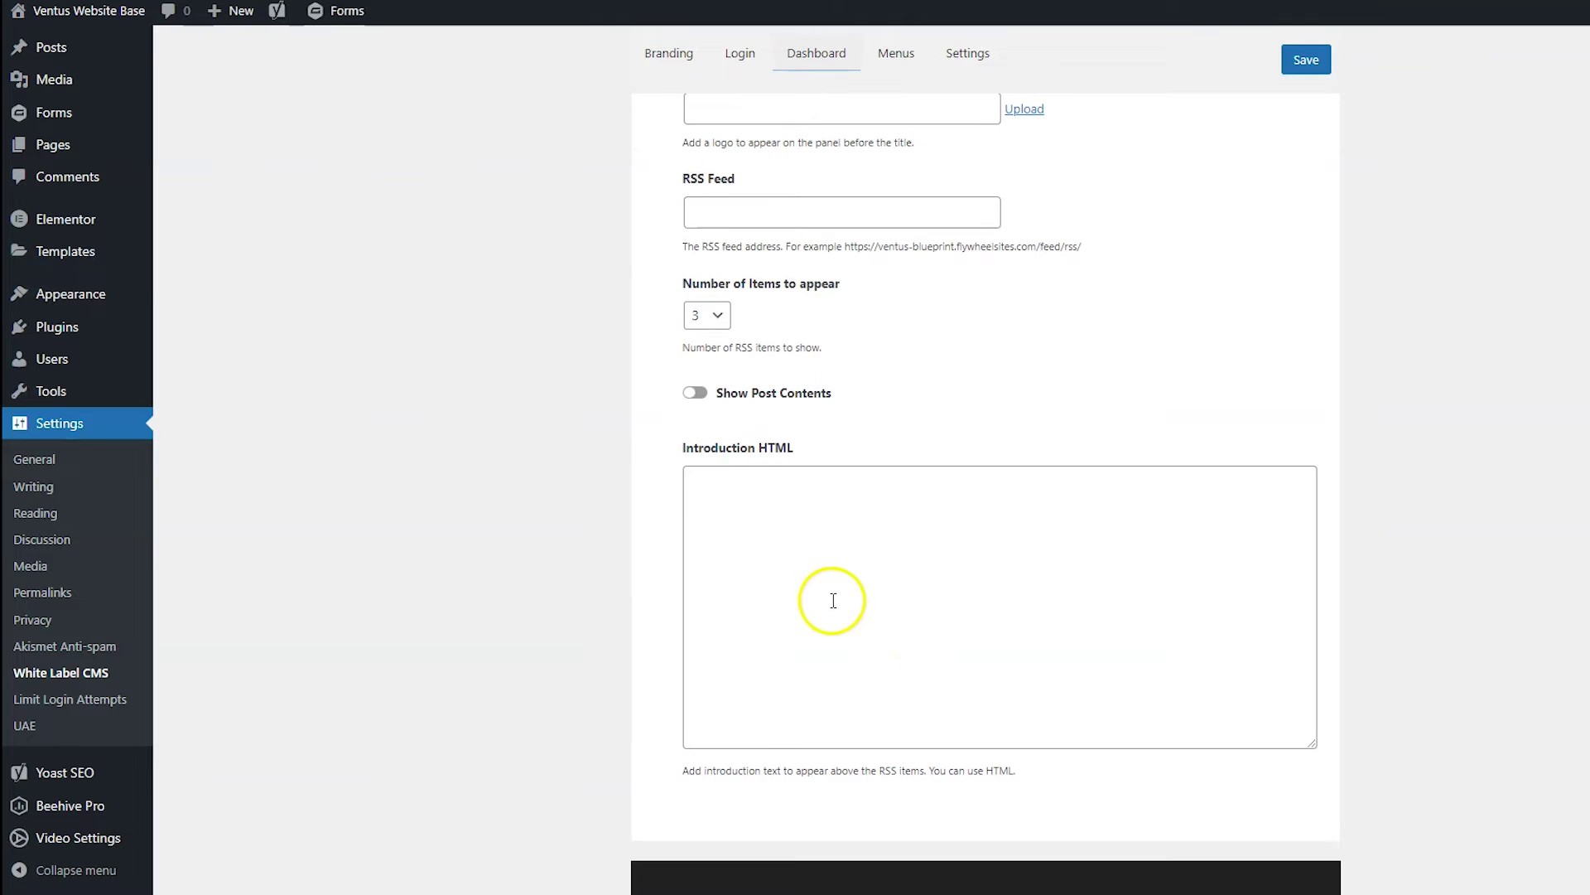
pyautogui.scroll(10, 832, 607)
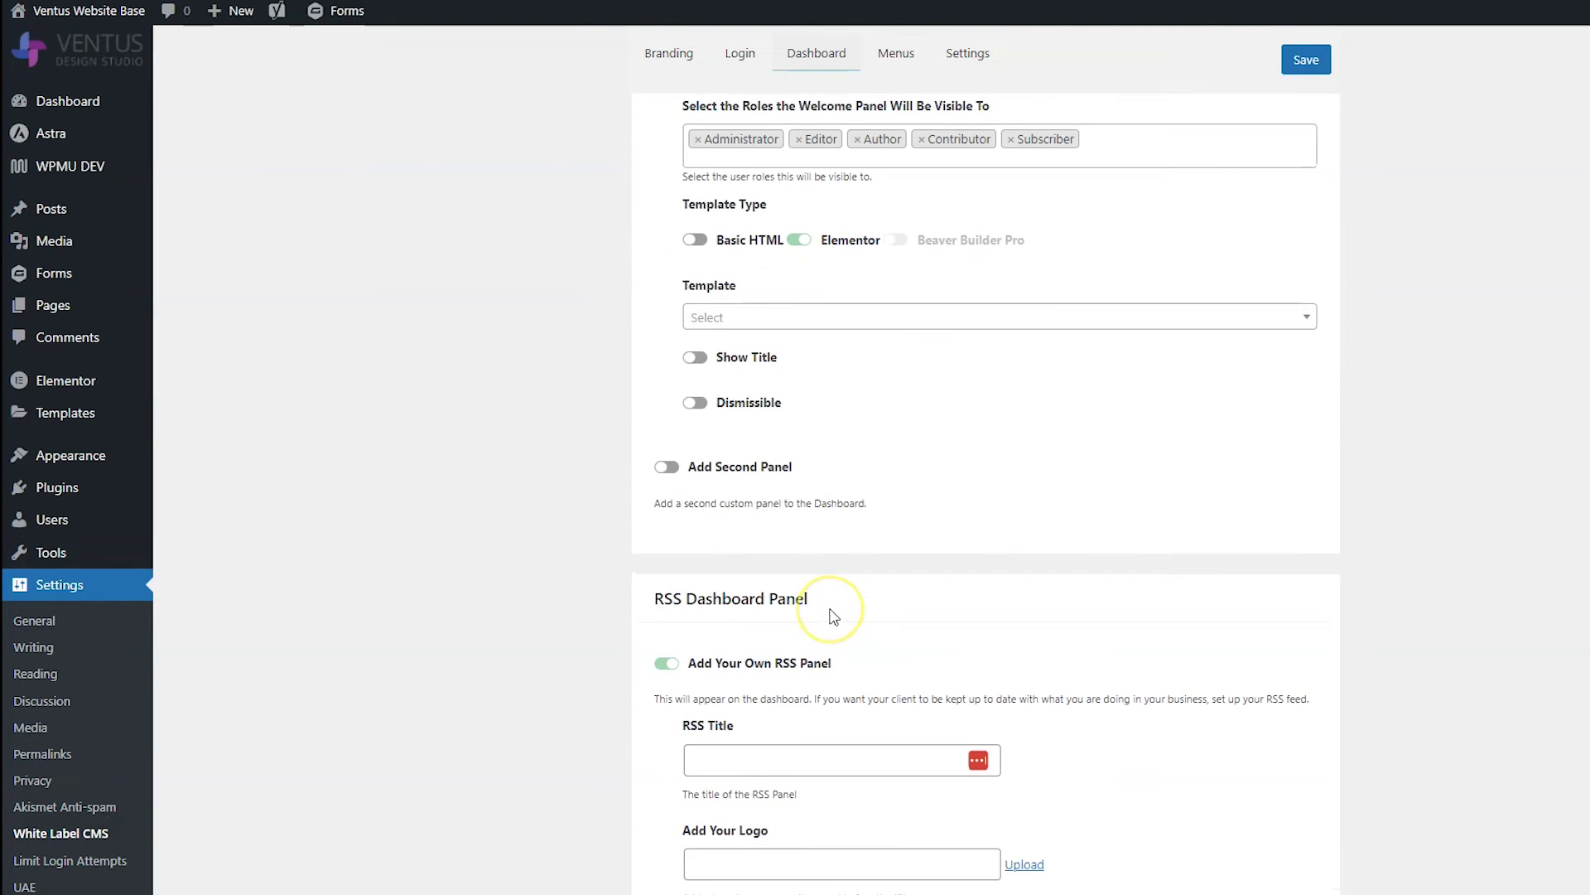
# Step: Save the White Label CMS dashboard settings, then go to Templates > Theme Builder
pyautogui.click(1306, 58)
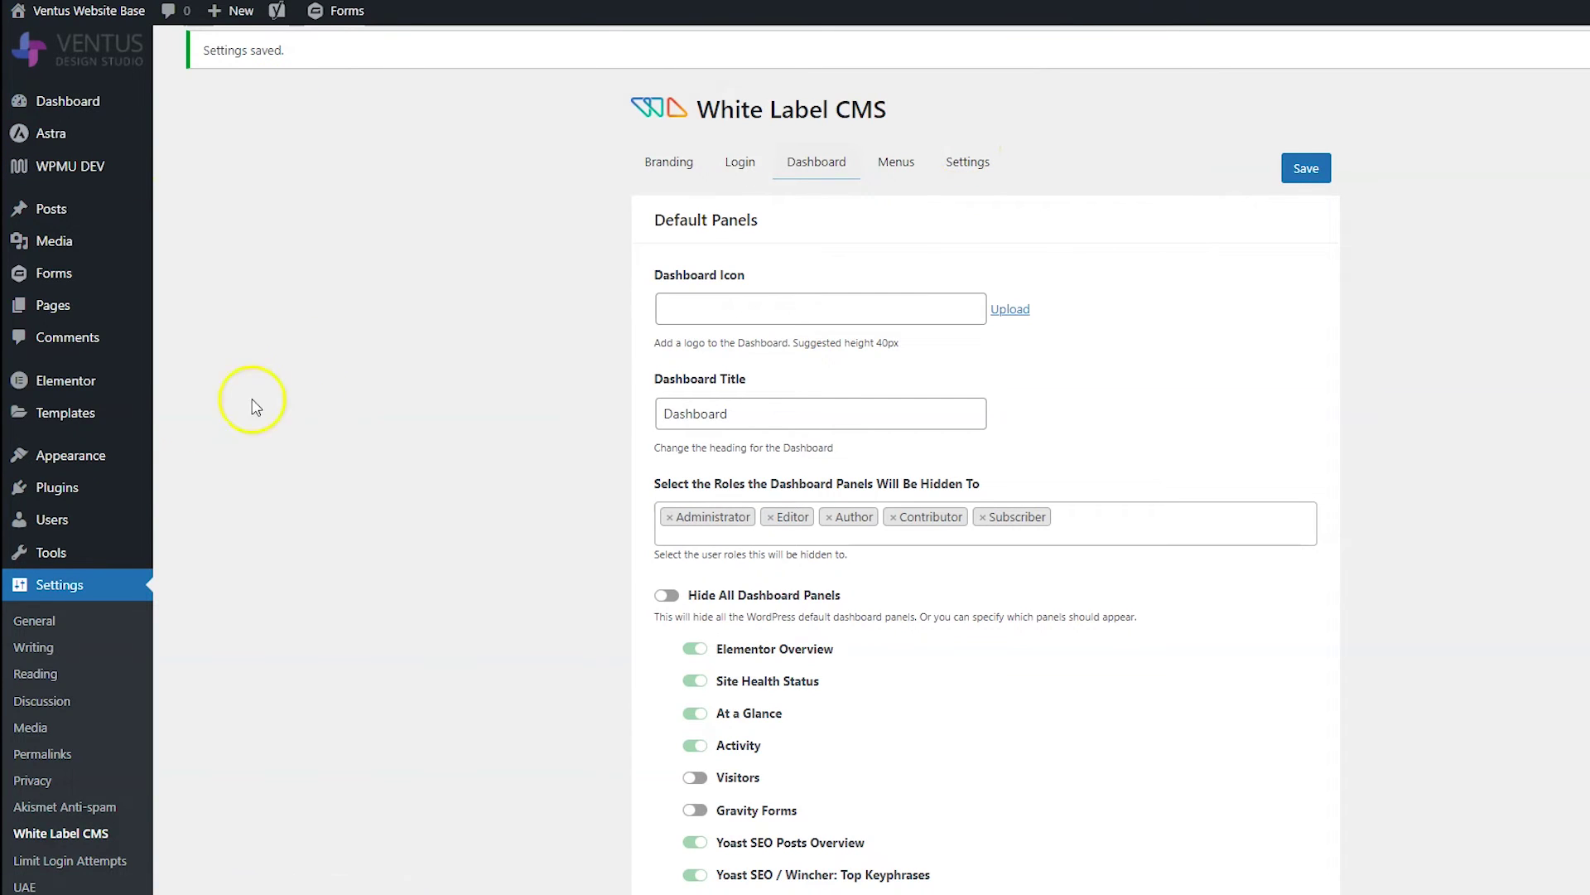
pyautogui.moveTo(106, 436)
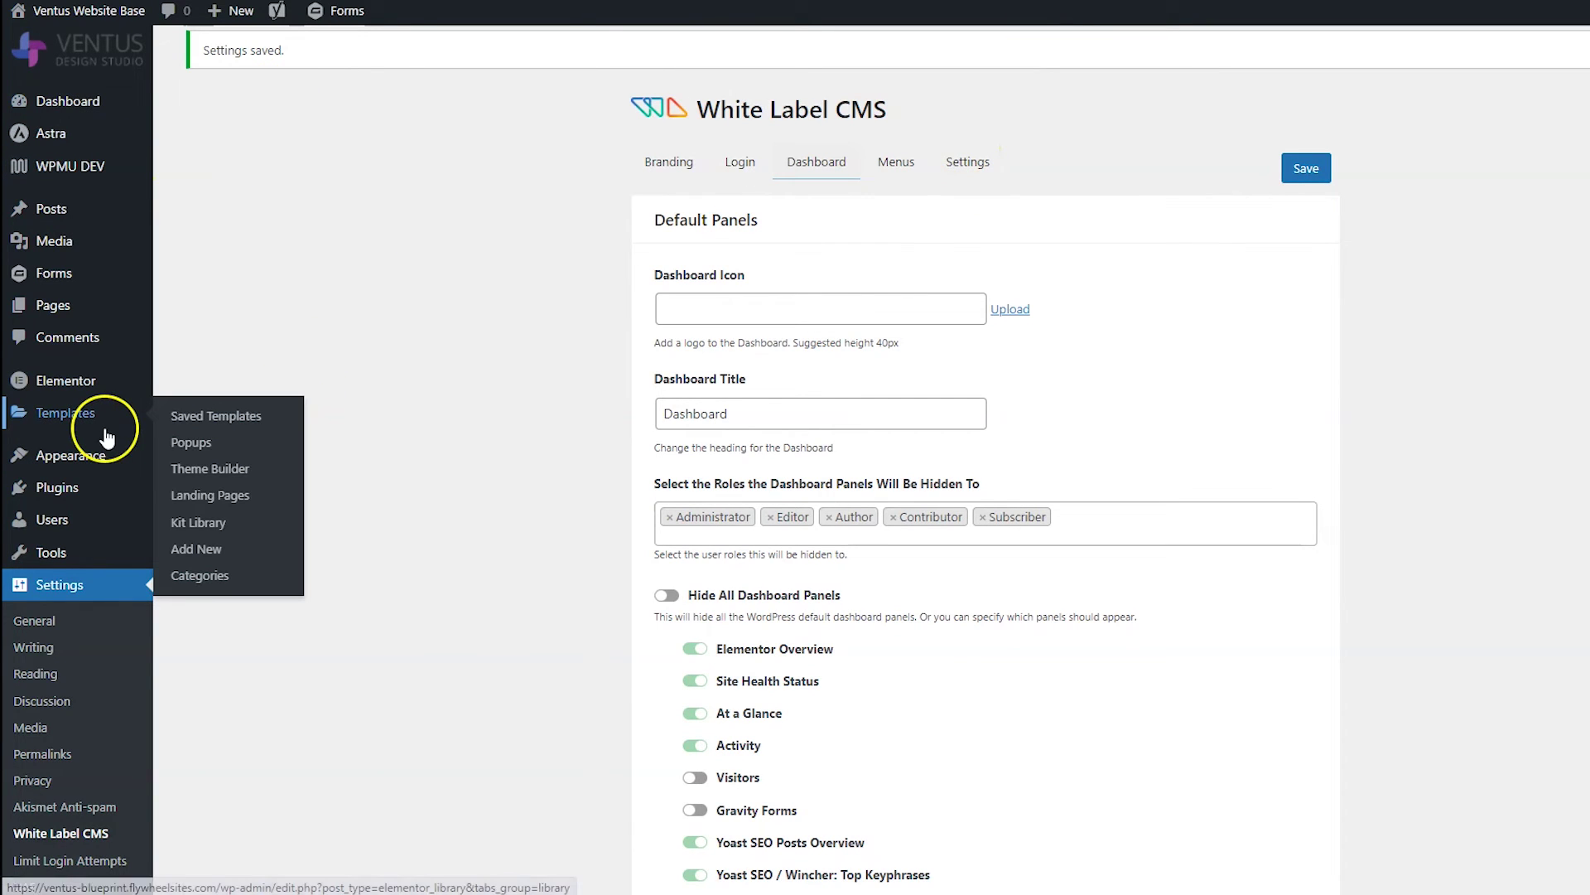
pyautogui.click(257, 472)
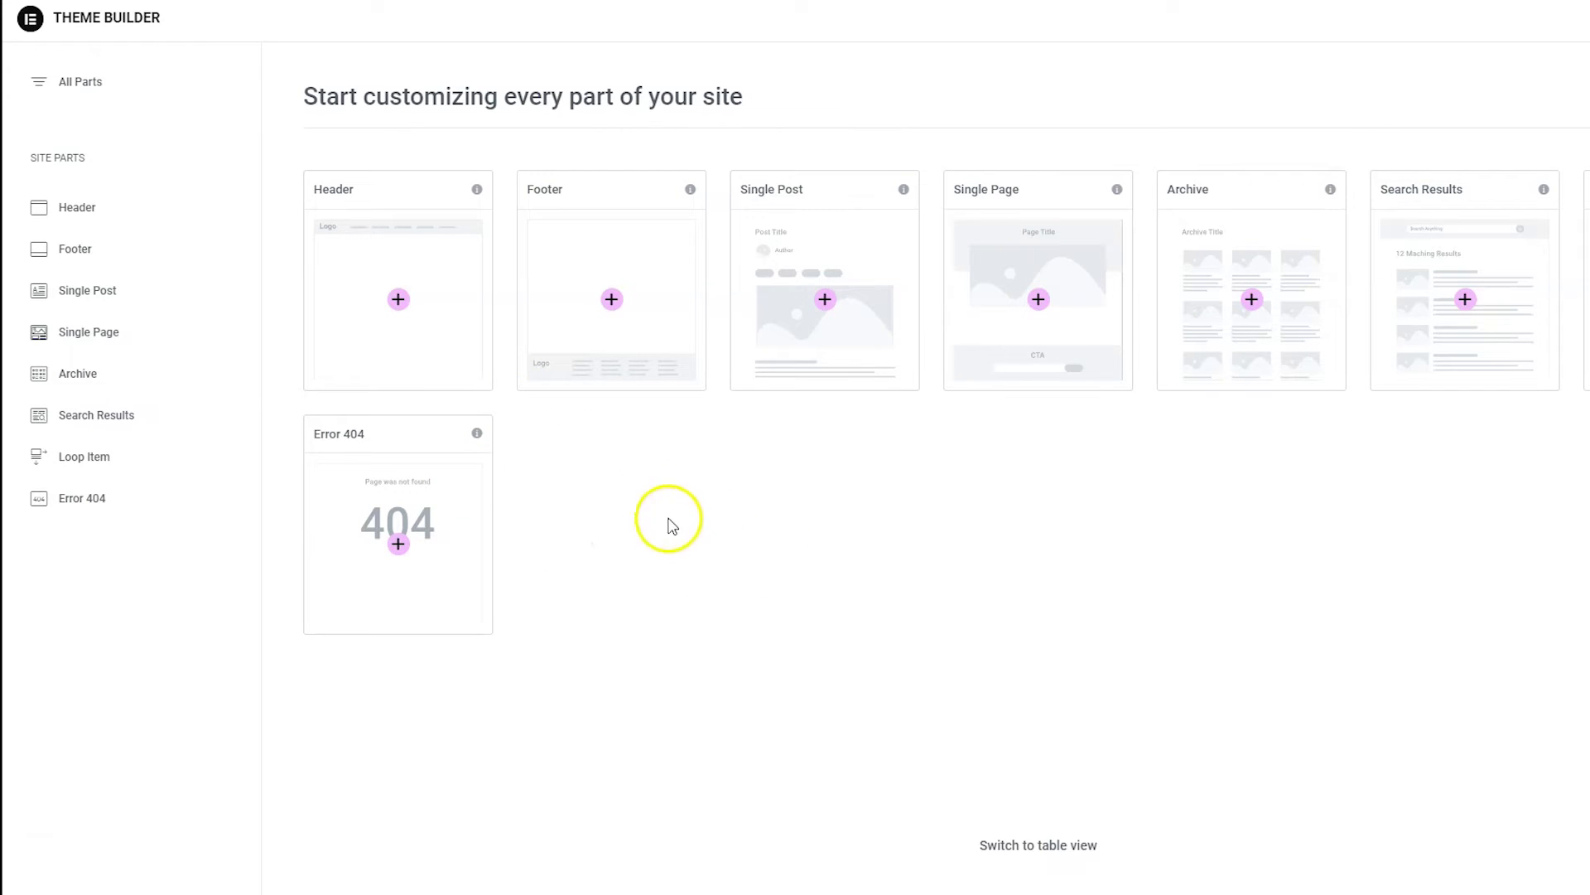
# Step: Create a new Single Page template from the Blank layout and delete the sample palm-tree section
pyautogui.click(146, 345)
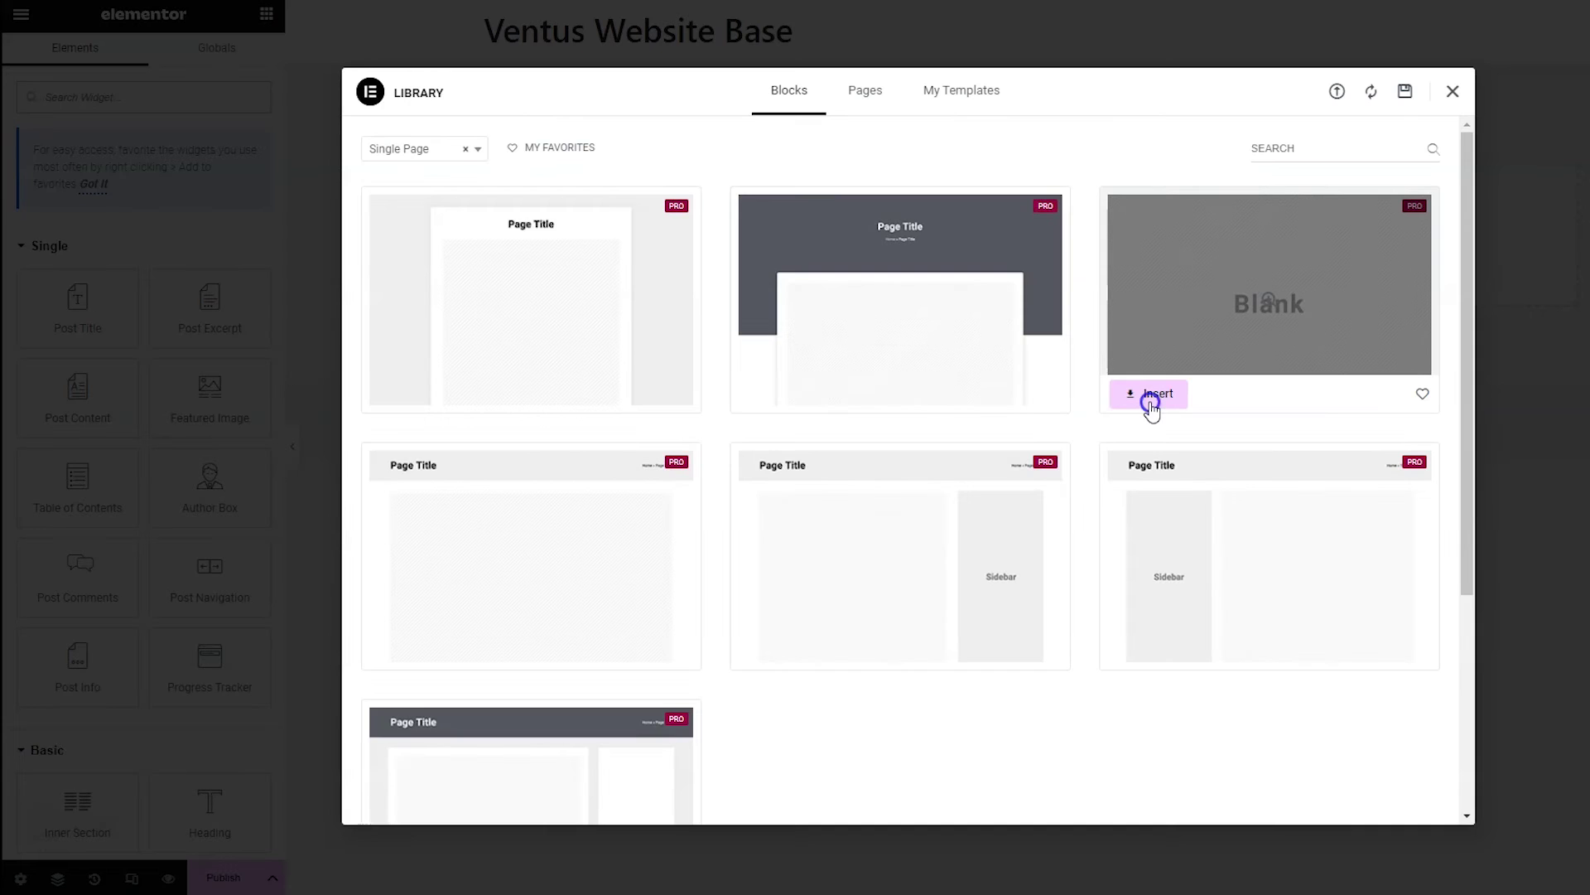
pyautogui.click(1151, 404)
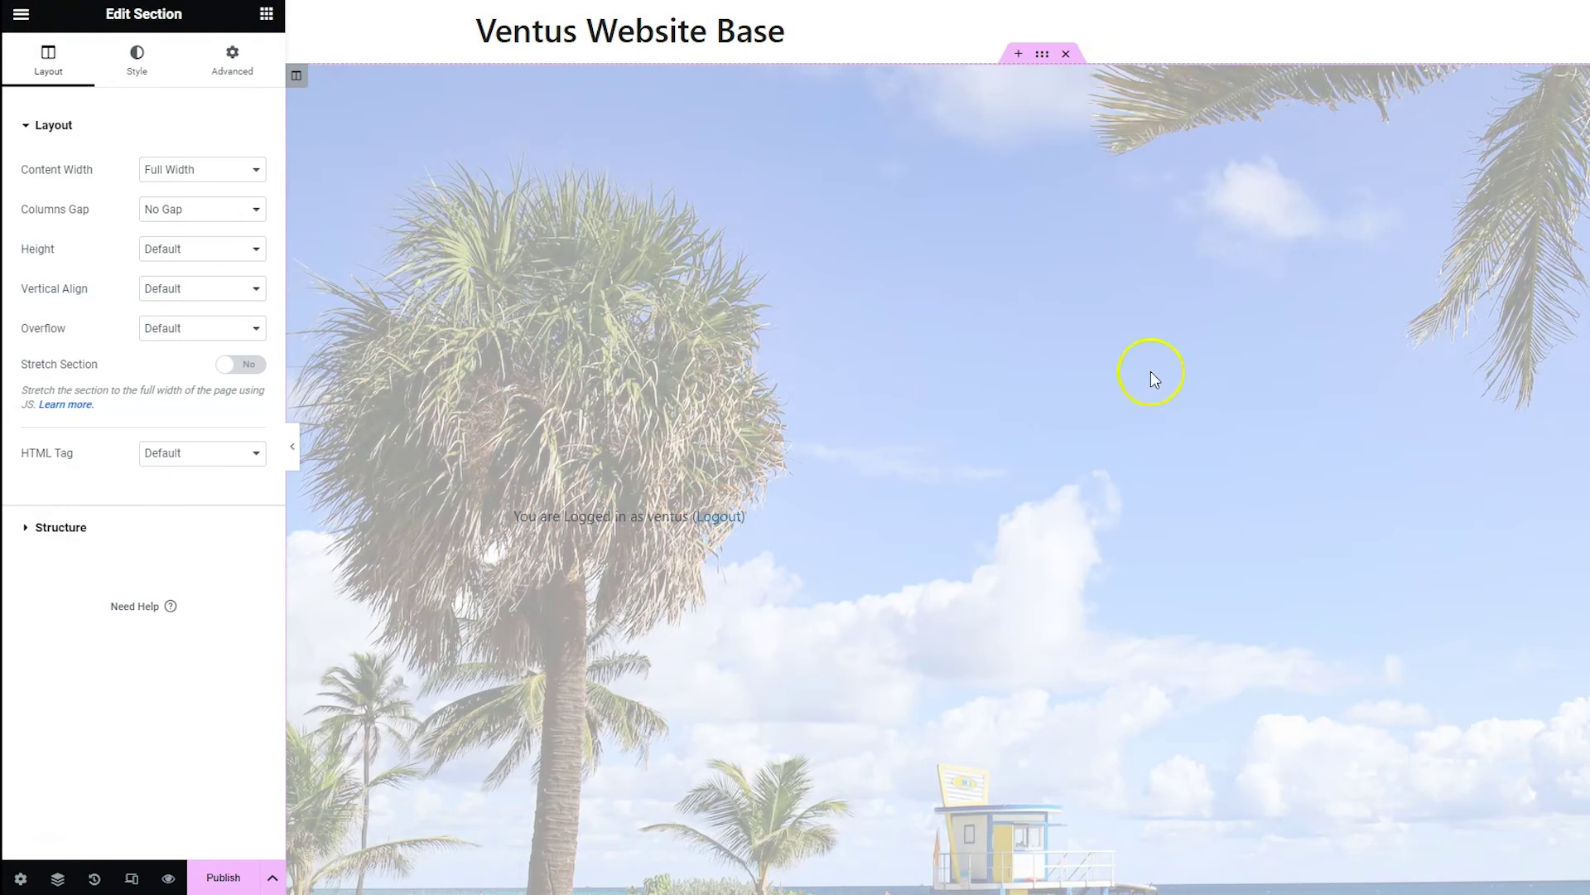
pyautogui.click(1061, 54)
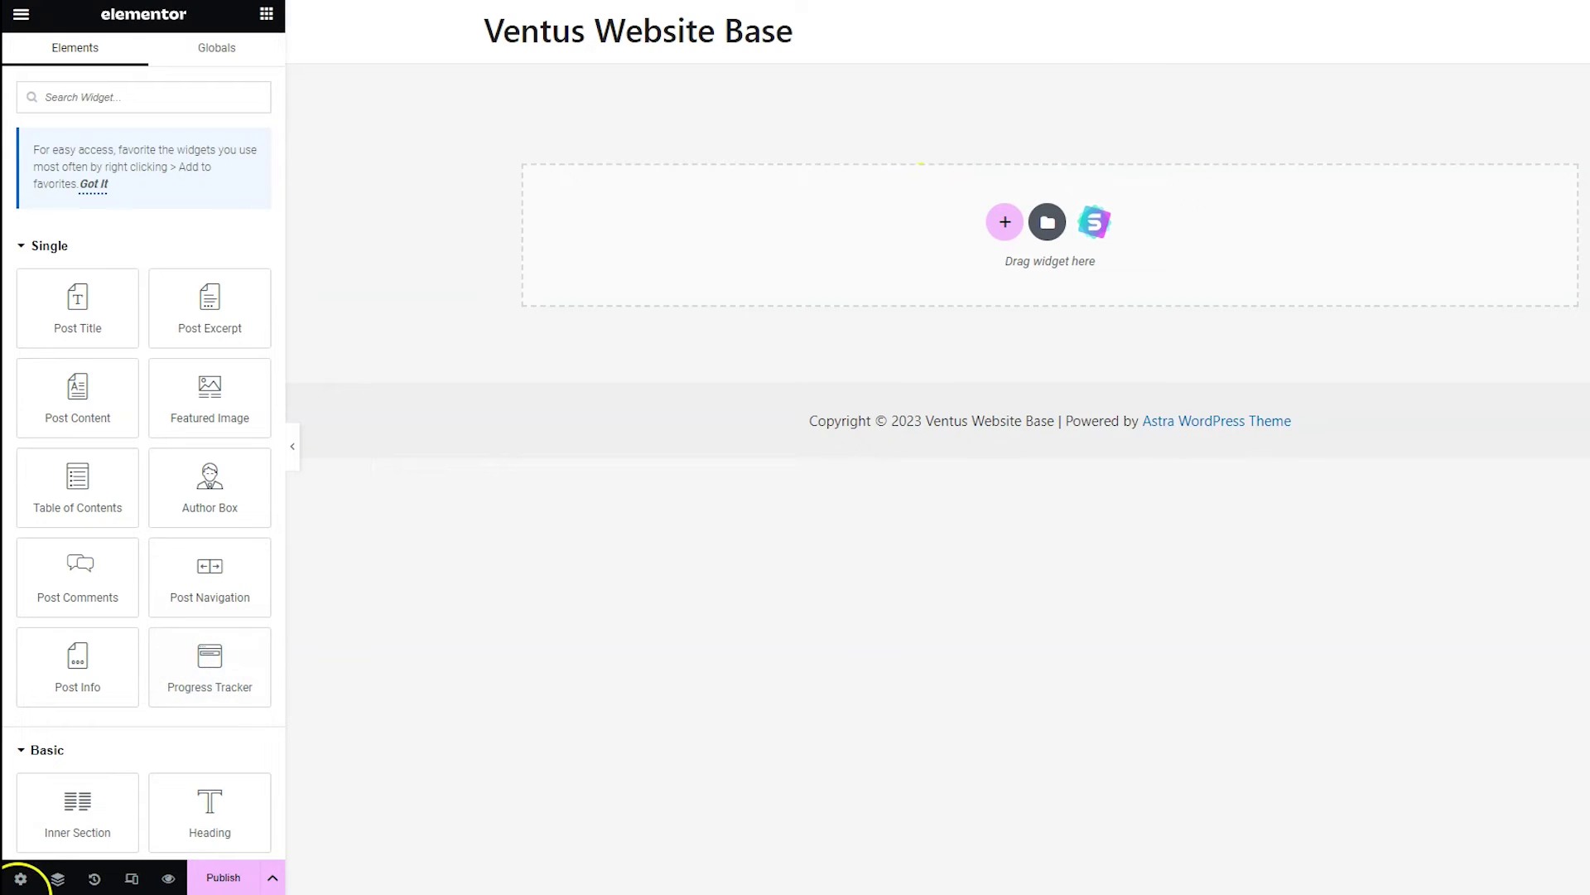
# Step: Set the template's page layout to Elementor Canvas and retitle it 'Welcome Dashboard'
pyautogui.click(20, 880)
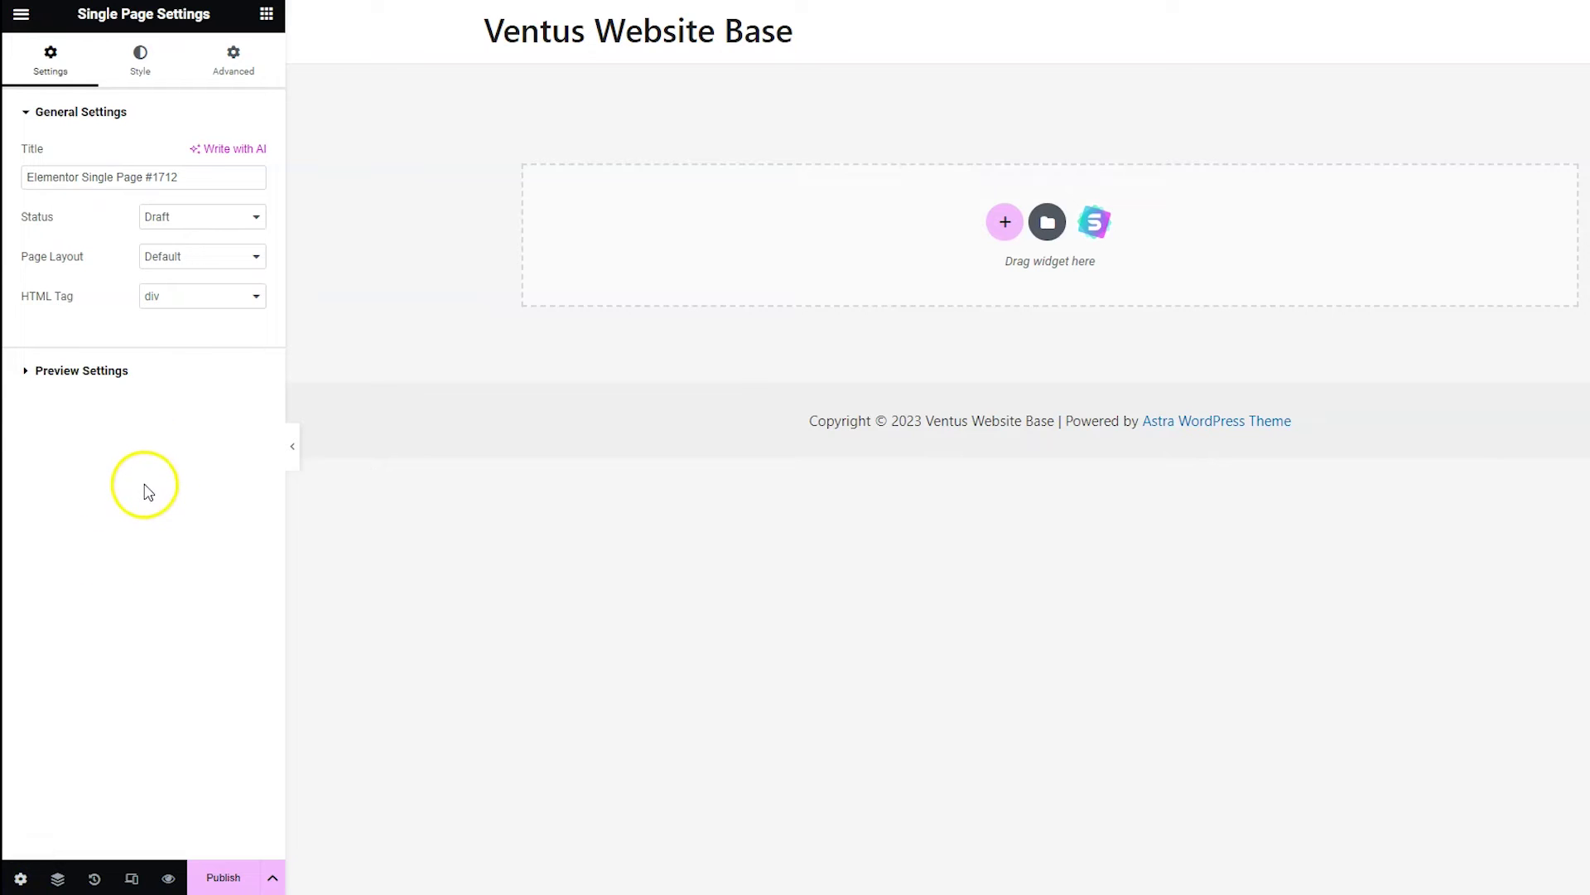
pyautogui.click(200, 260)
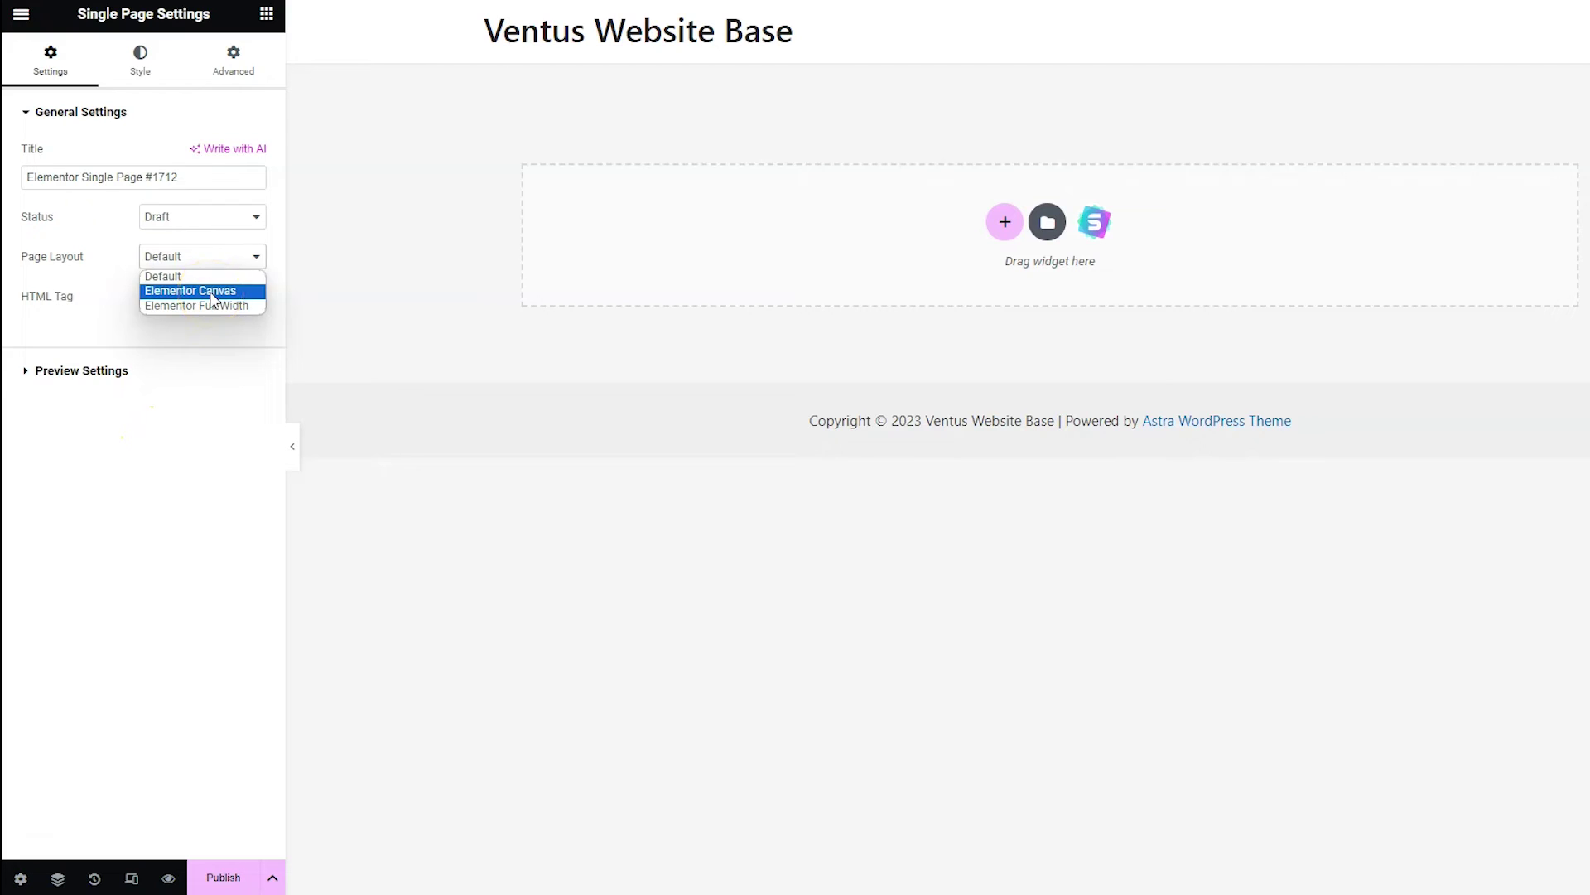
pyautogui.click(212, 294)
pyautogui.moveTo(184, 177); pyautogui.dragTo(25, 178)
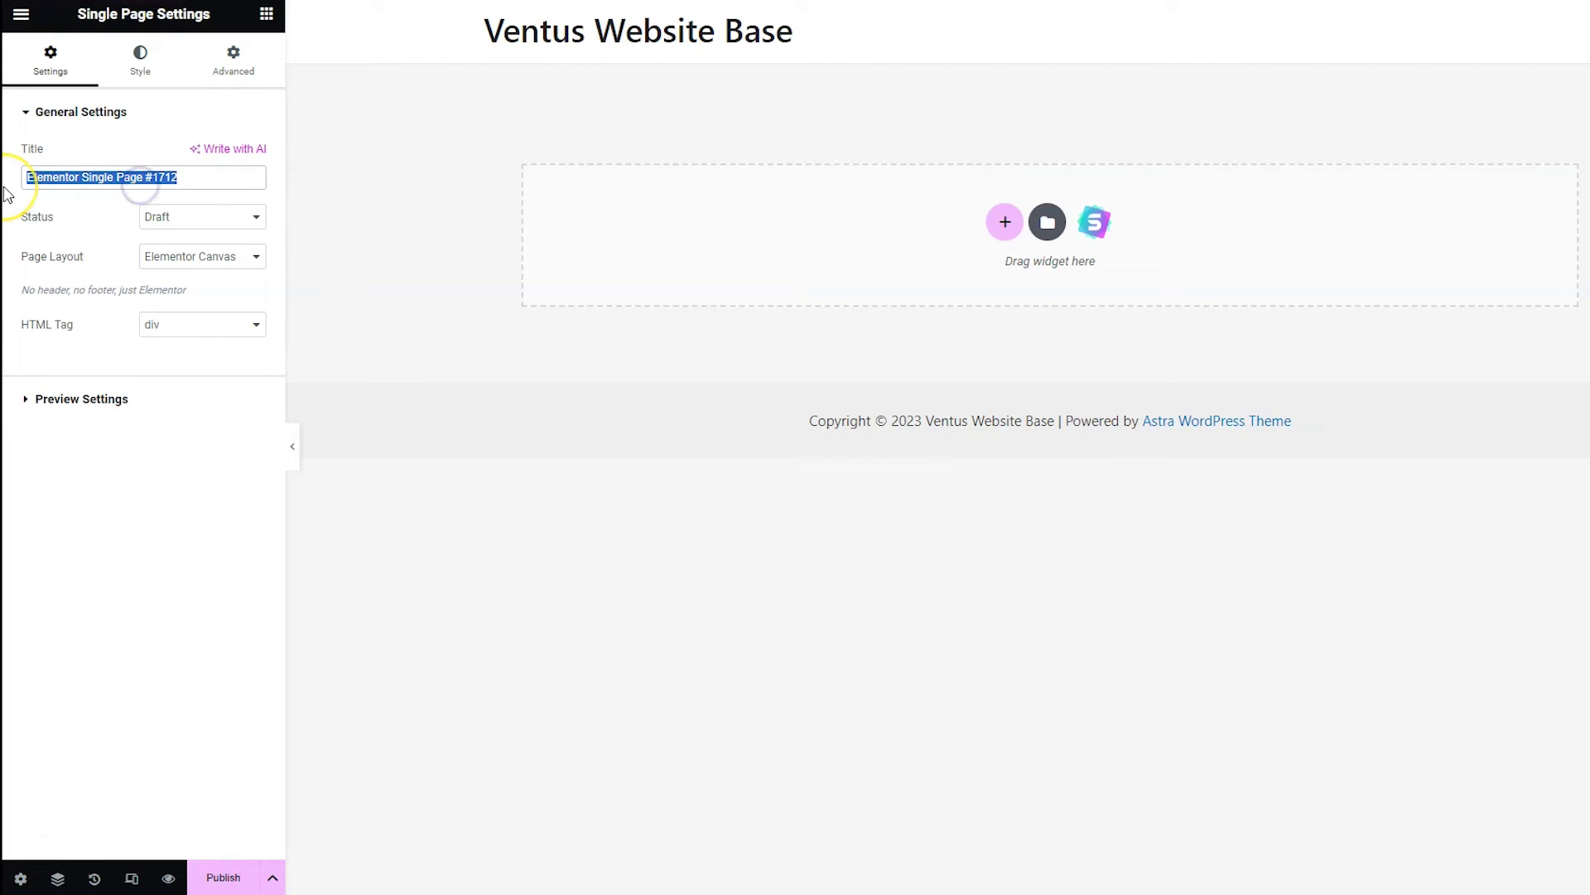
pyautogui.write('Welco')
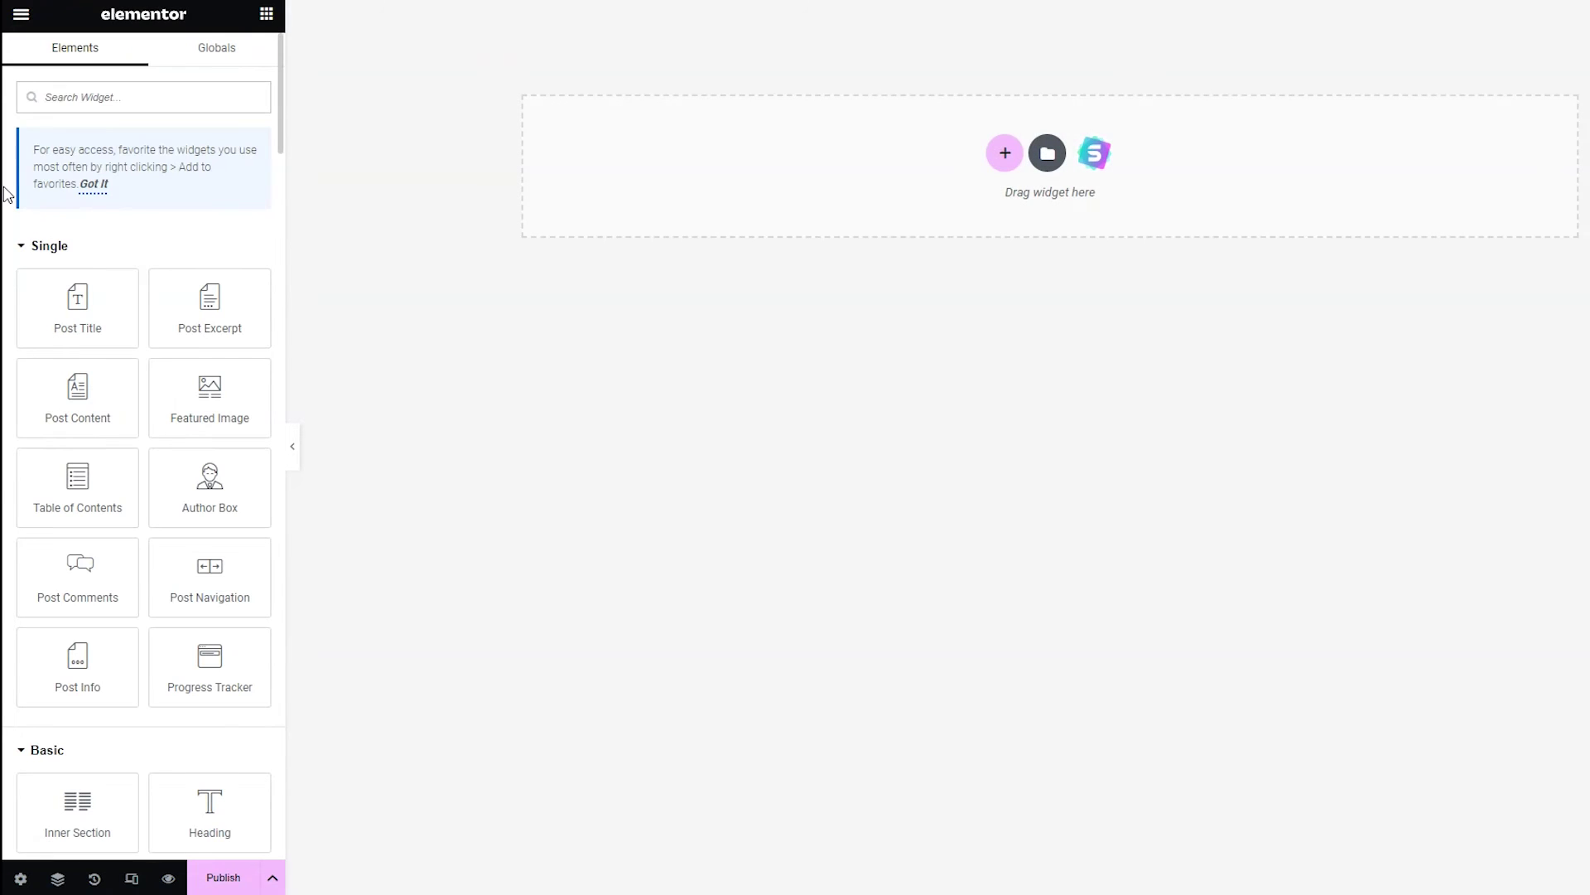
pyautogui.click(20, 879)
pyautogui.click(208, 182)
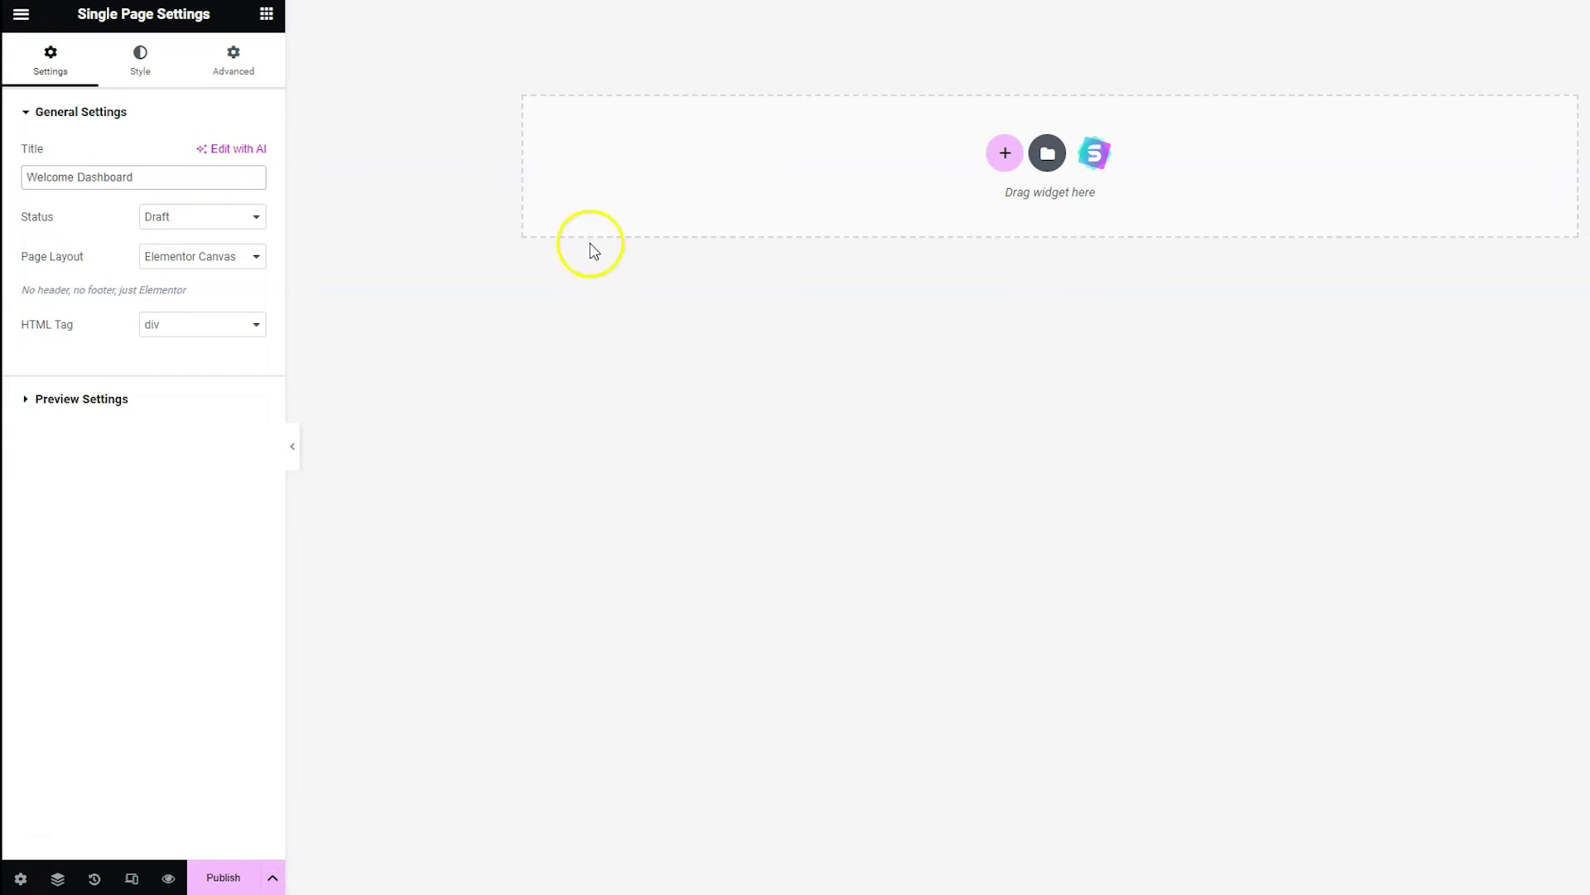
# Step: Add a two-column section, trying a Post Title widget in the left column and then deleting it
pyautogui.click(1004, 157)
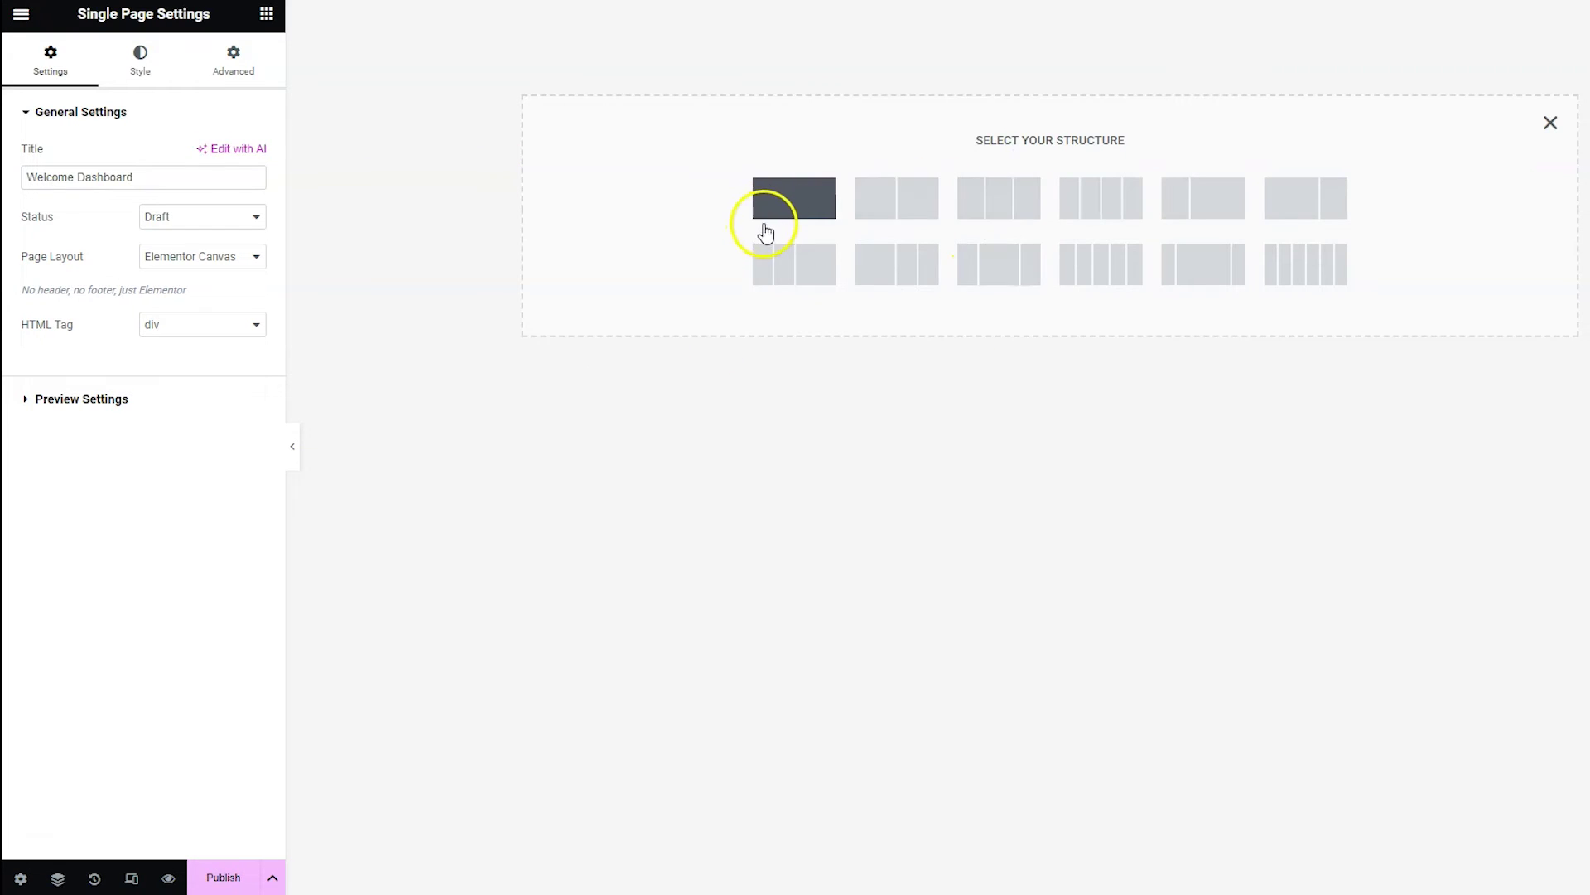
pyautogui.click(916, 199)
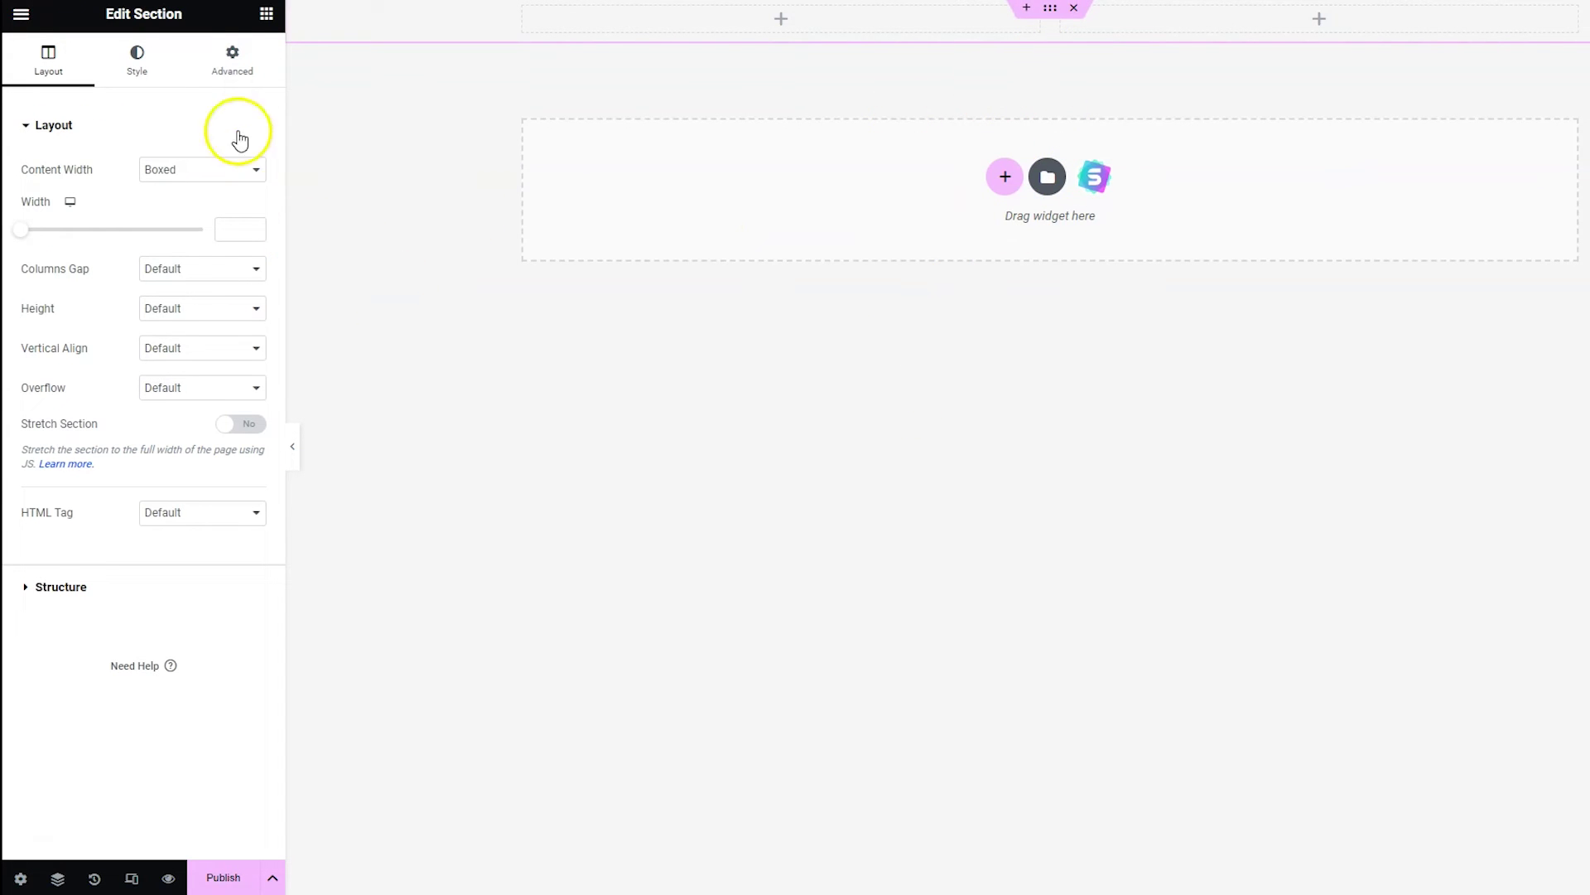
pyautogui.click(266, 15)
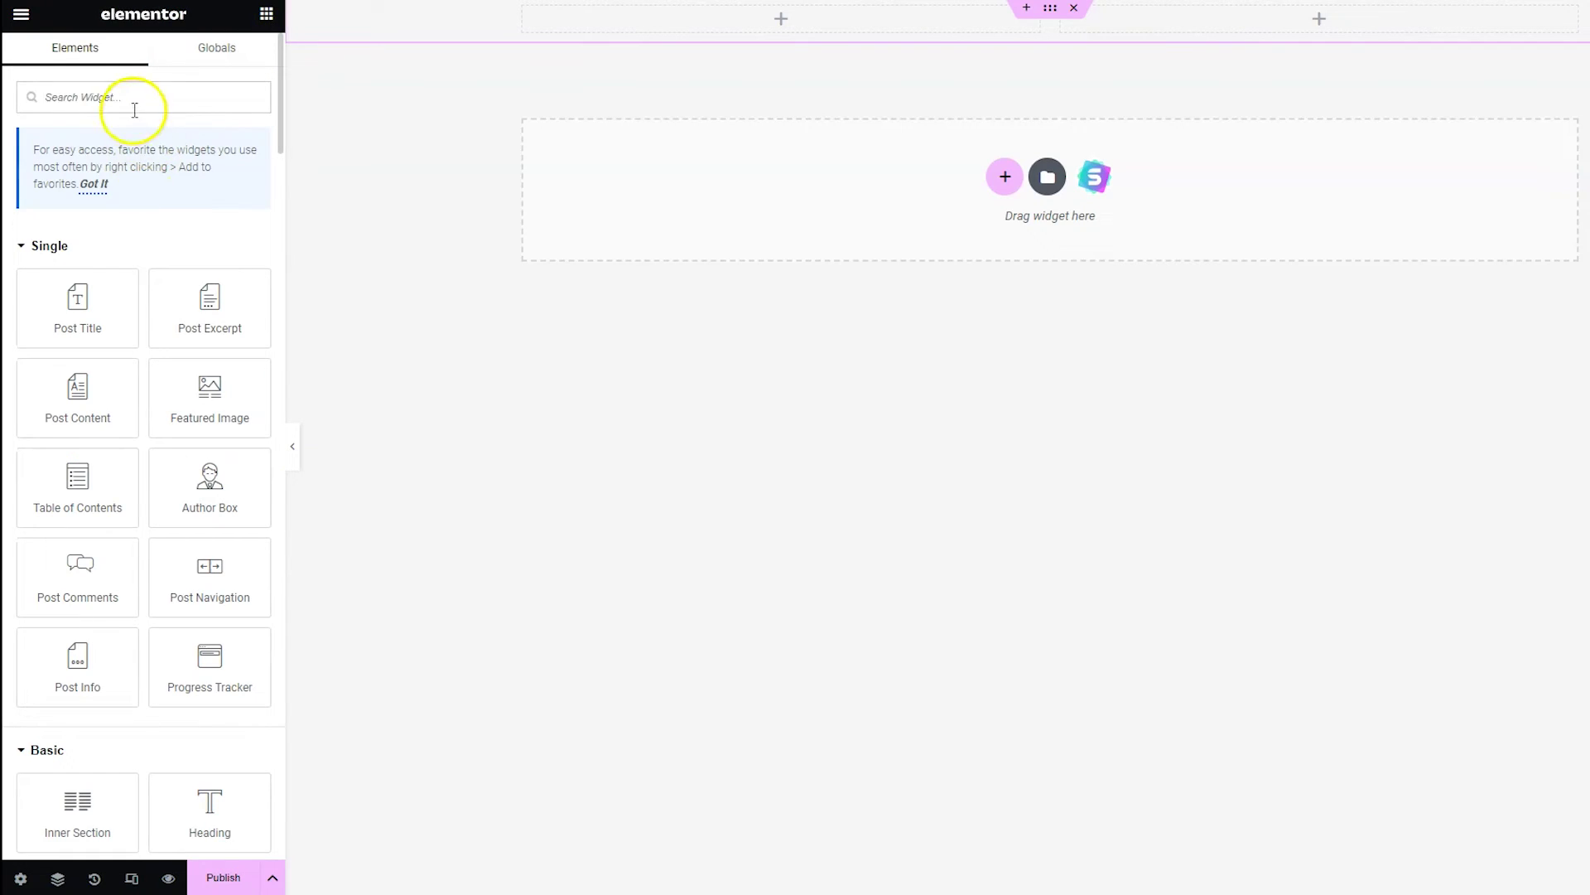
pyautogui.moveTo(107, 284); pyautogui.dragTo(788, 12)
pyautogui.click(175, 191)
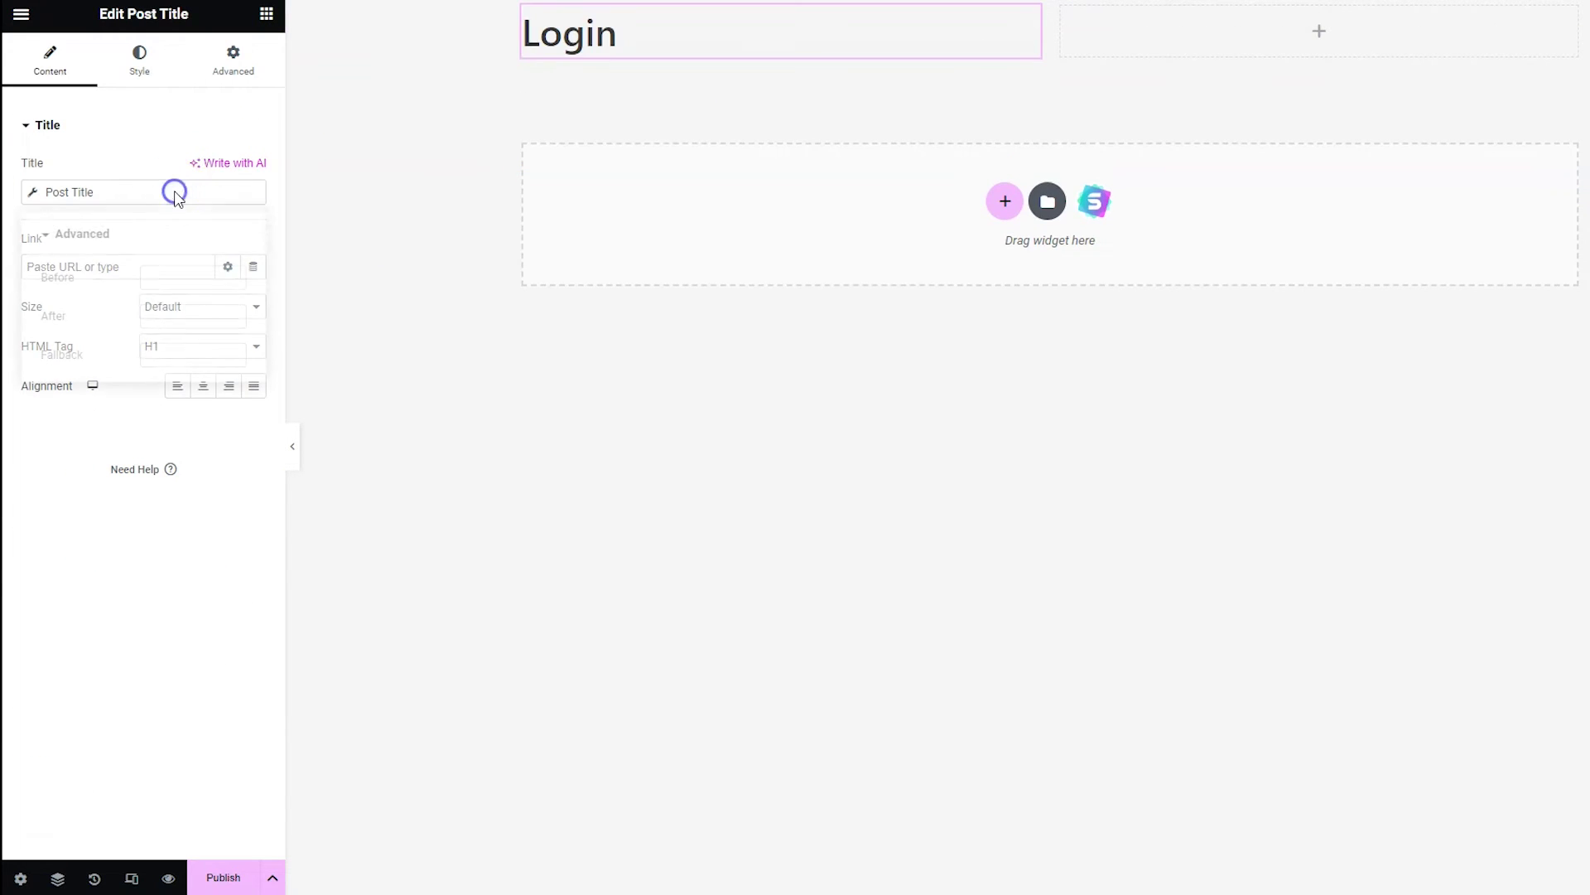
pyautogui.click(115, 200)
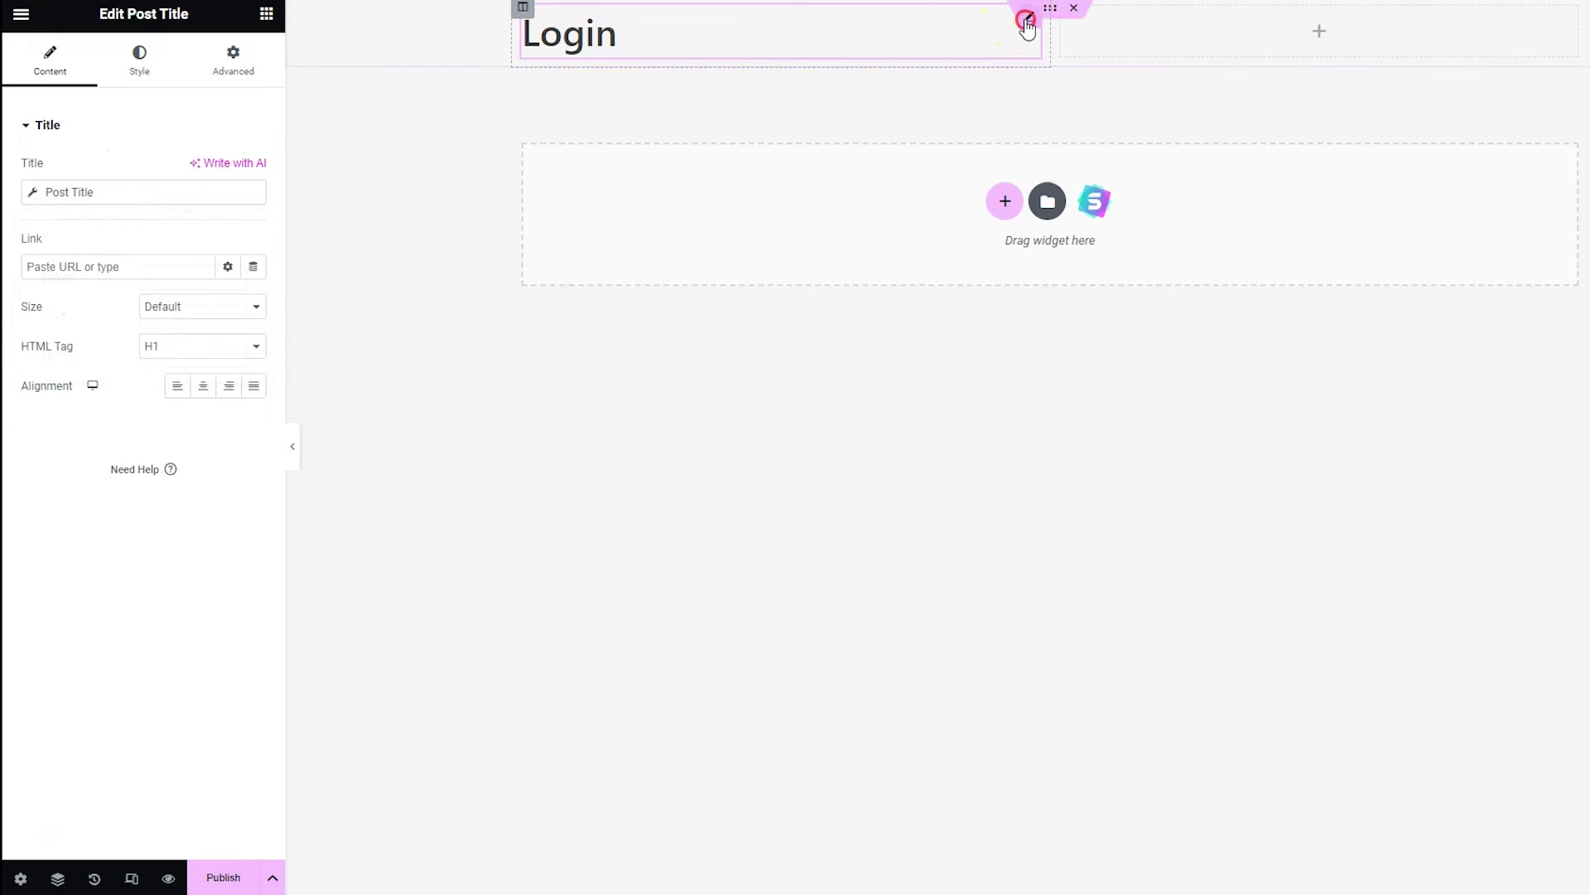
pyautogui.rightClick(1022, 22)
pyautogui.click(1078, 400)
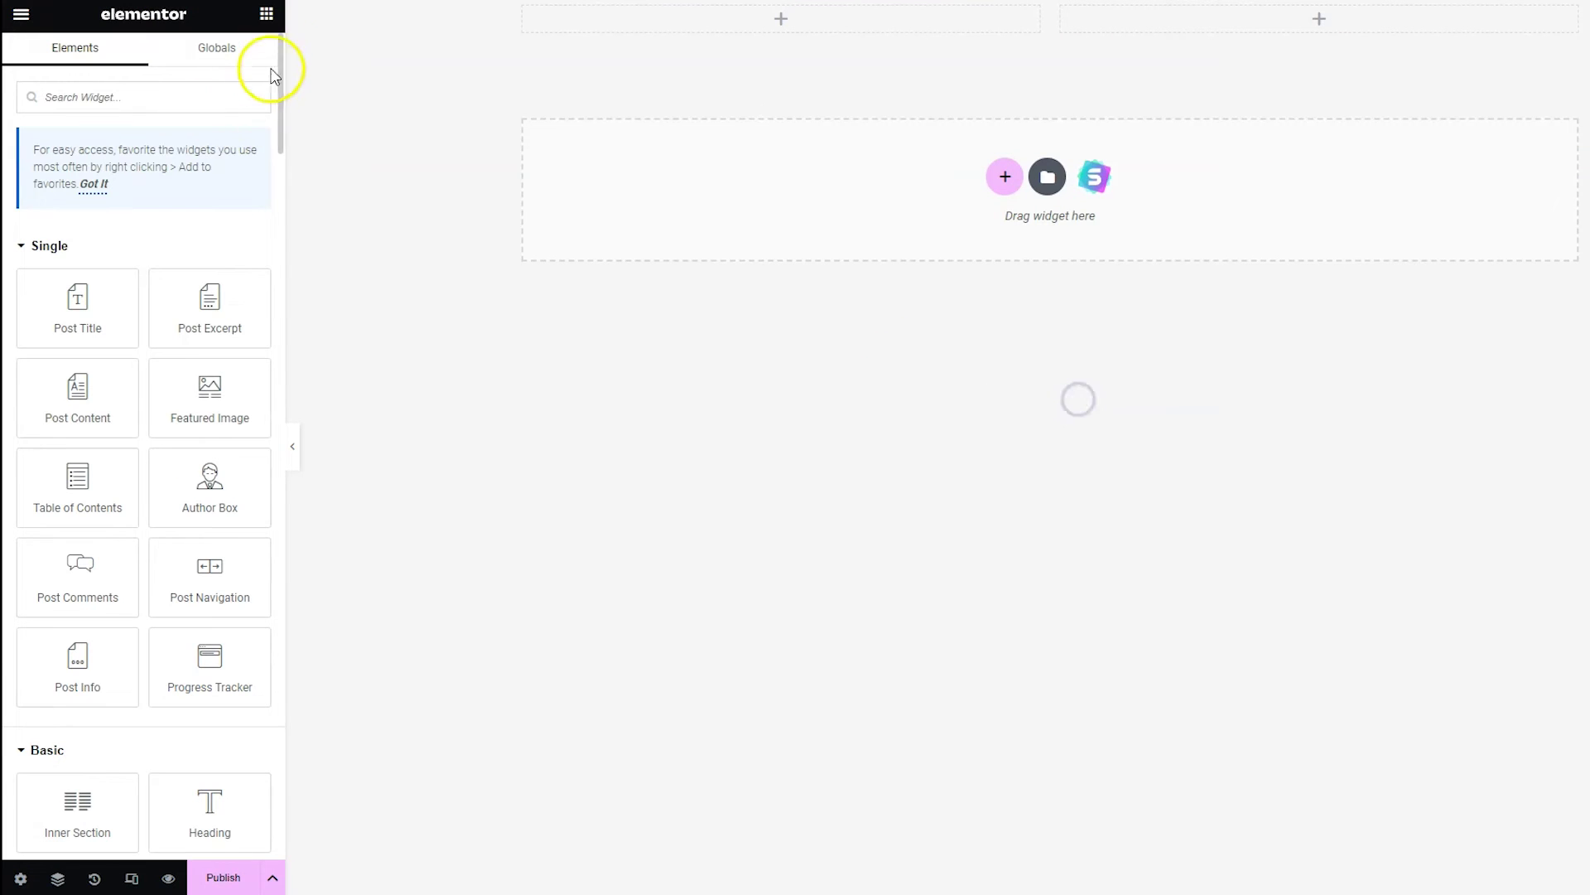
# Step: Put a Heading widget in the left column and an Image widget in the right column
pyautogui.moveTo(249, 787); pyautogui.dragTo(746, 15)
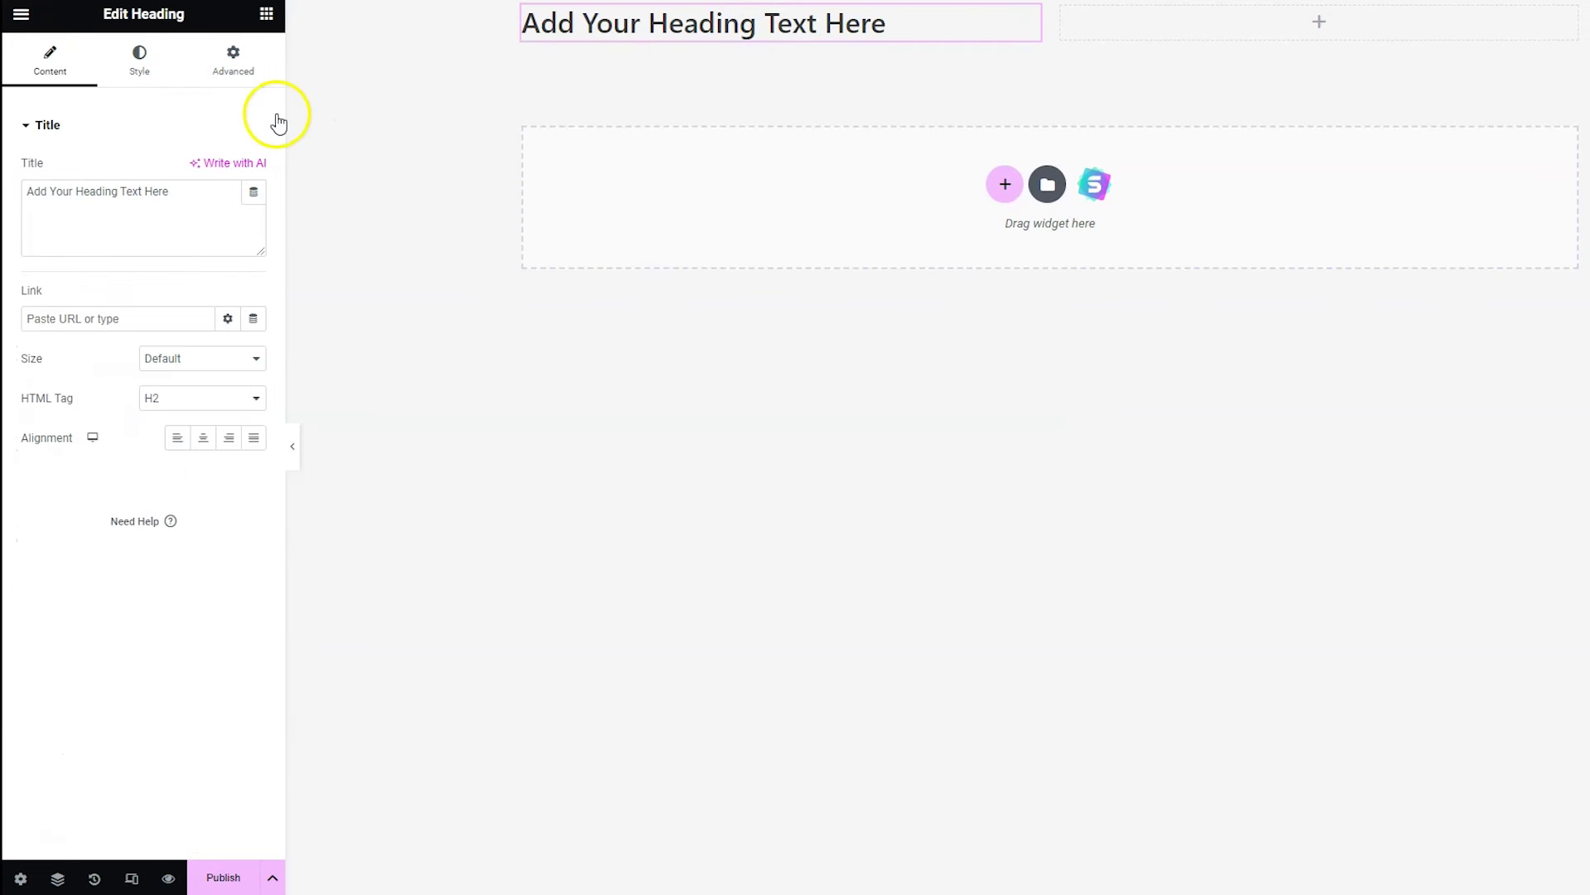
pyautogui.click(265, 17)
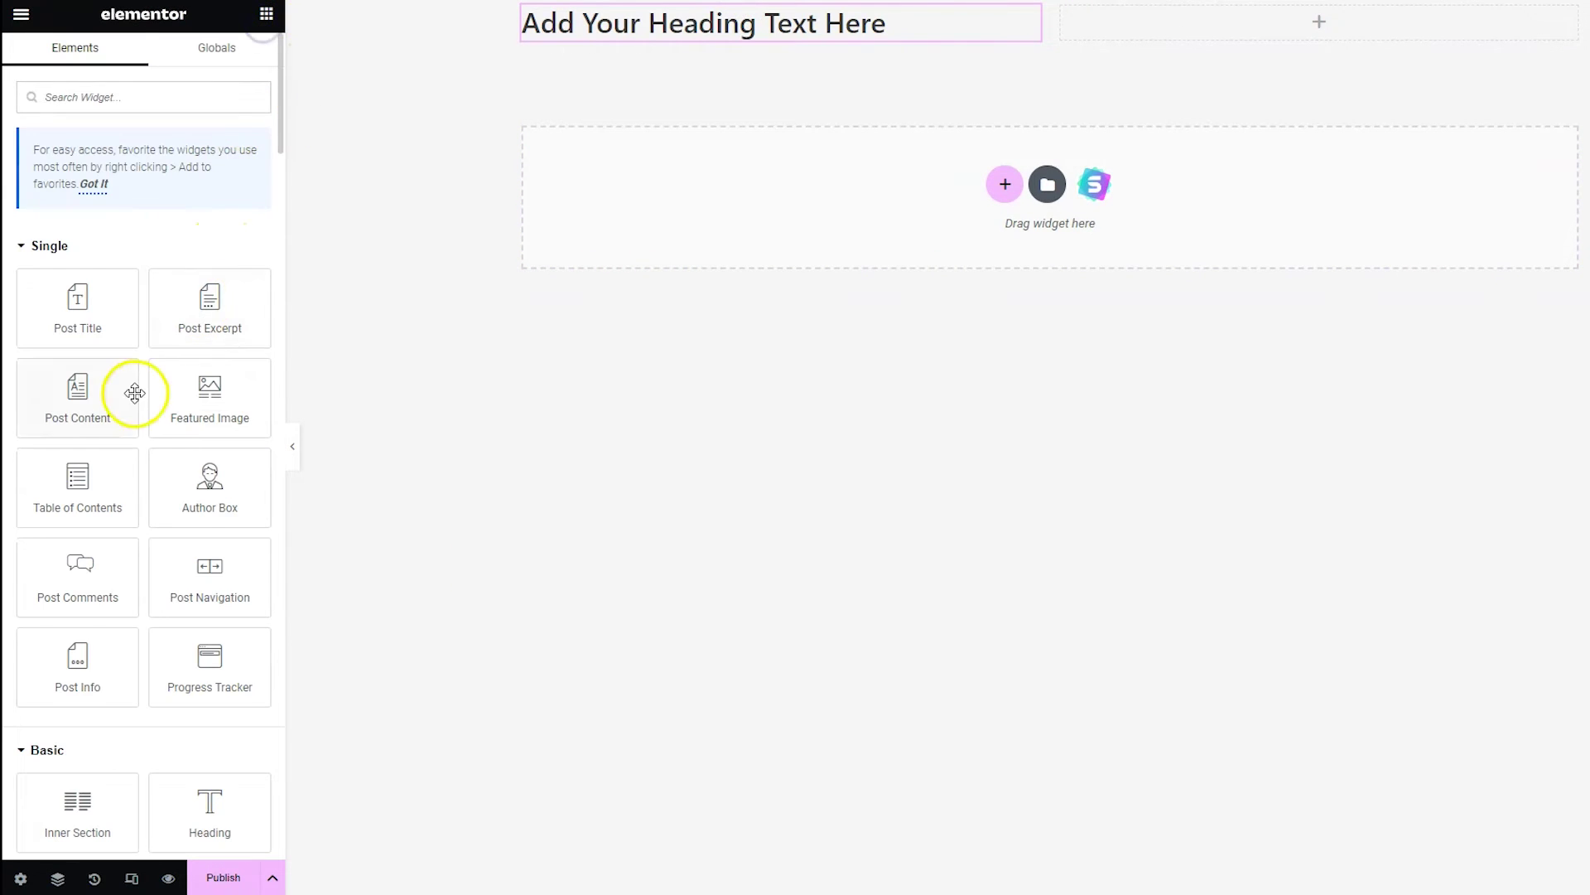
pyautogui.scroll(-3, 160, 170)
pyautogui.scroll(3, 162, 495)
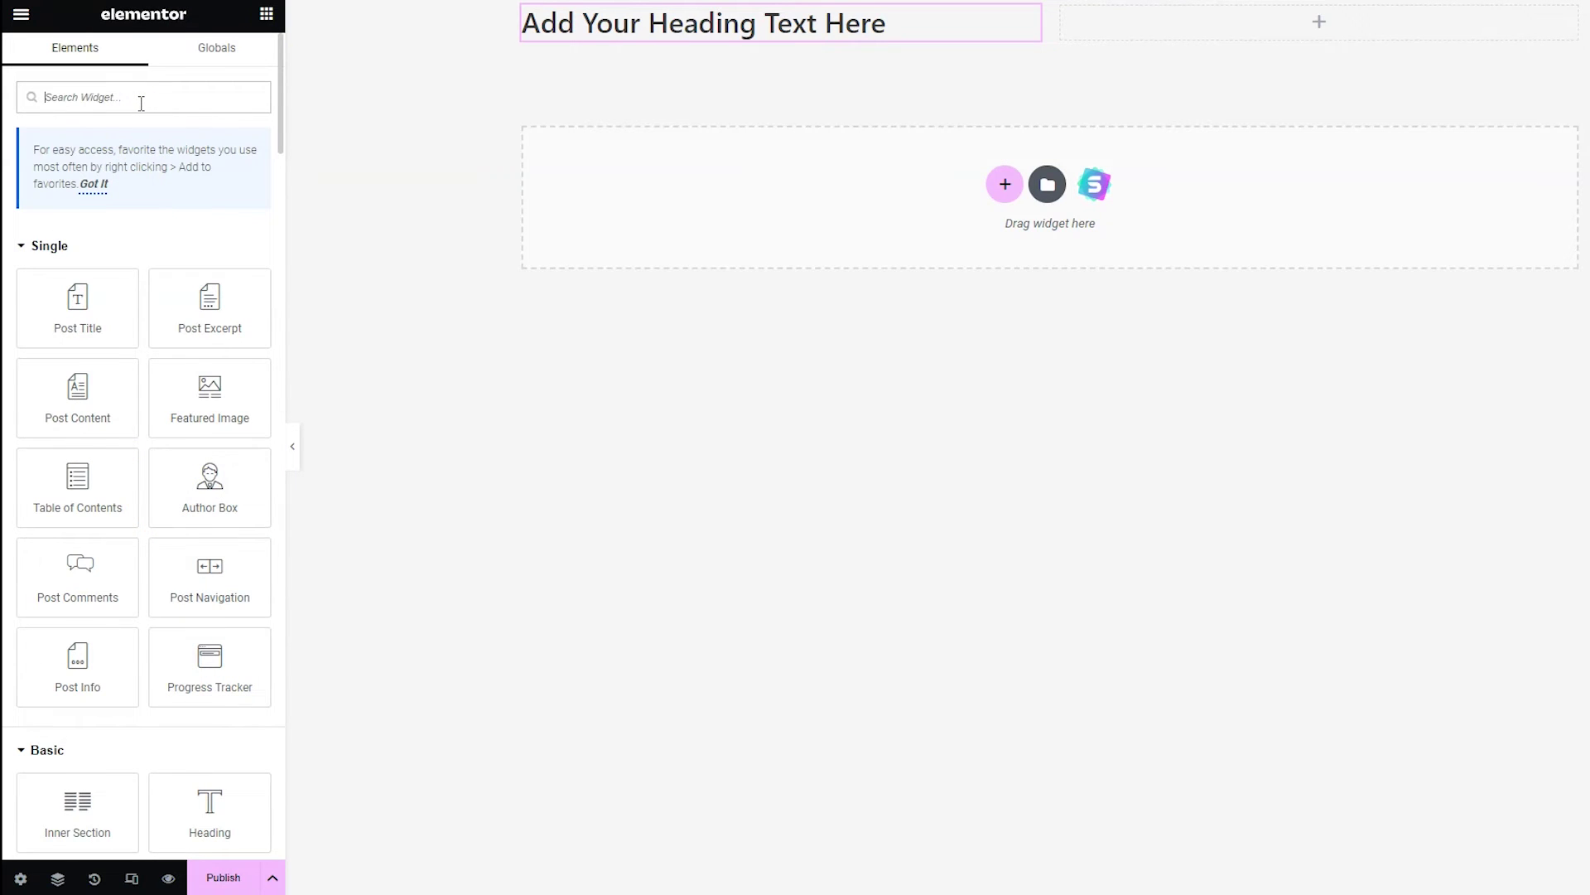
pyautogui.write('image')
pyautogui.moveTo(77, 269); pyautogui.dragTo(1317, 33)
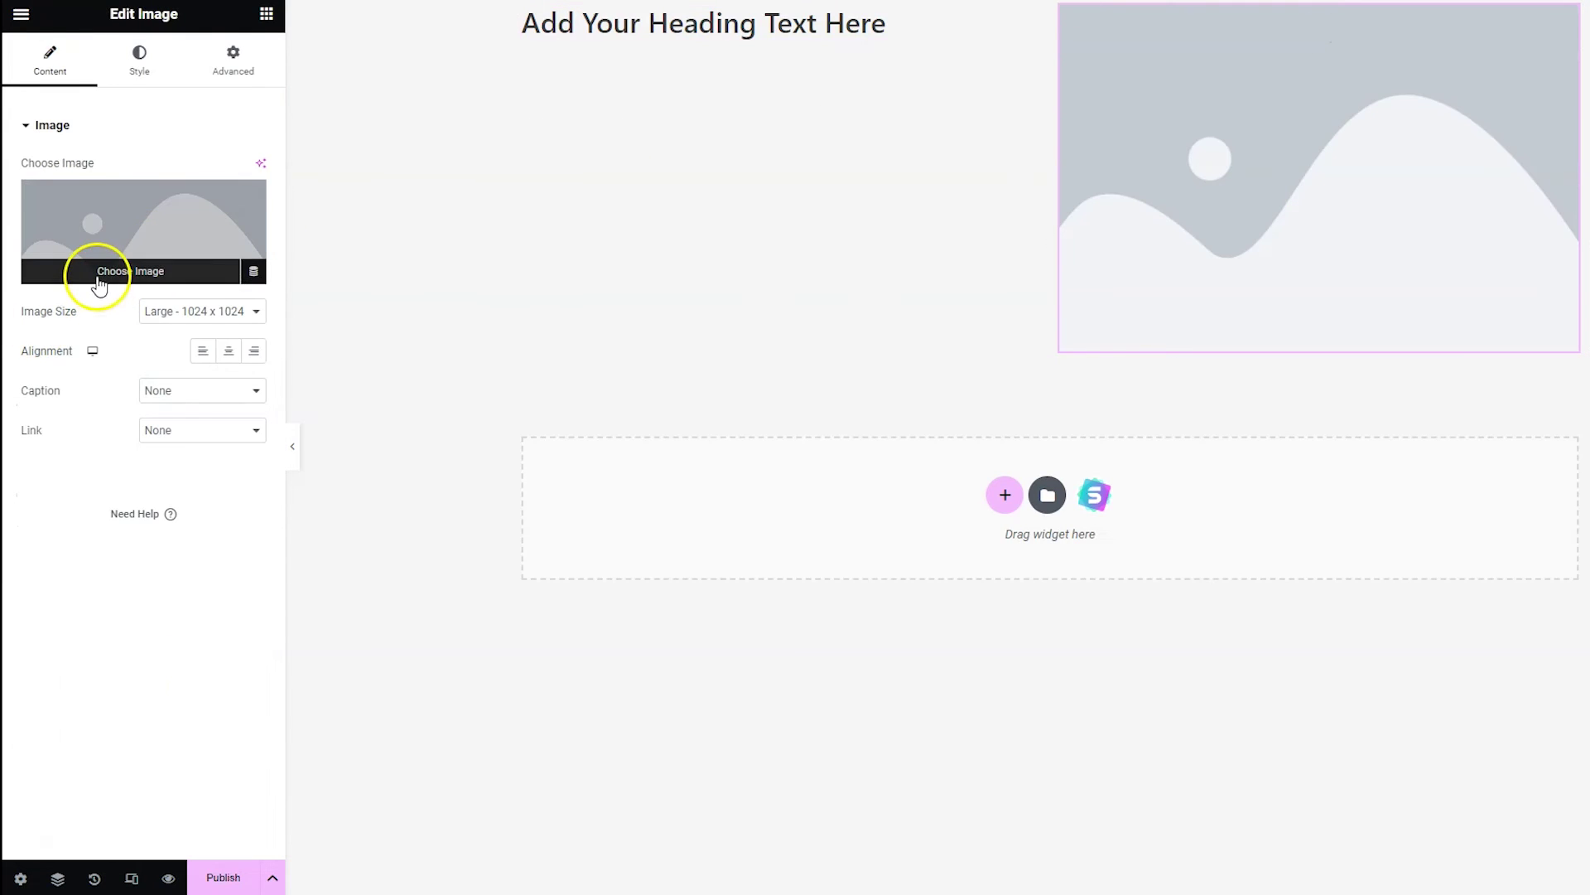
# Step: Choose the beach photo with palm trees from the Media Library for the Image widget
pyautogui.click(99, 284)
pyautogui.click(852, 276)
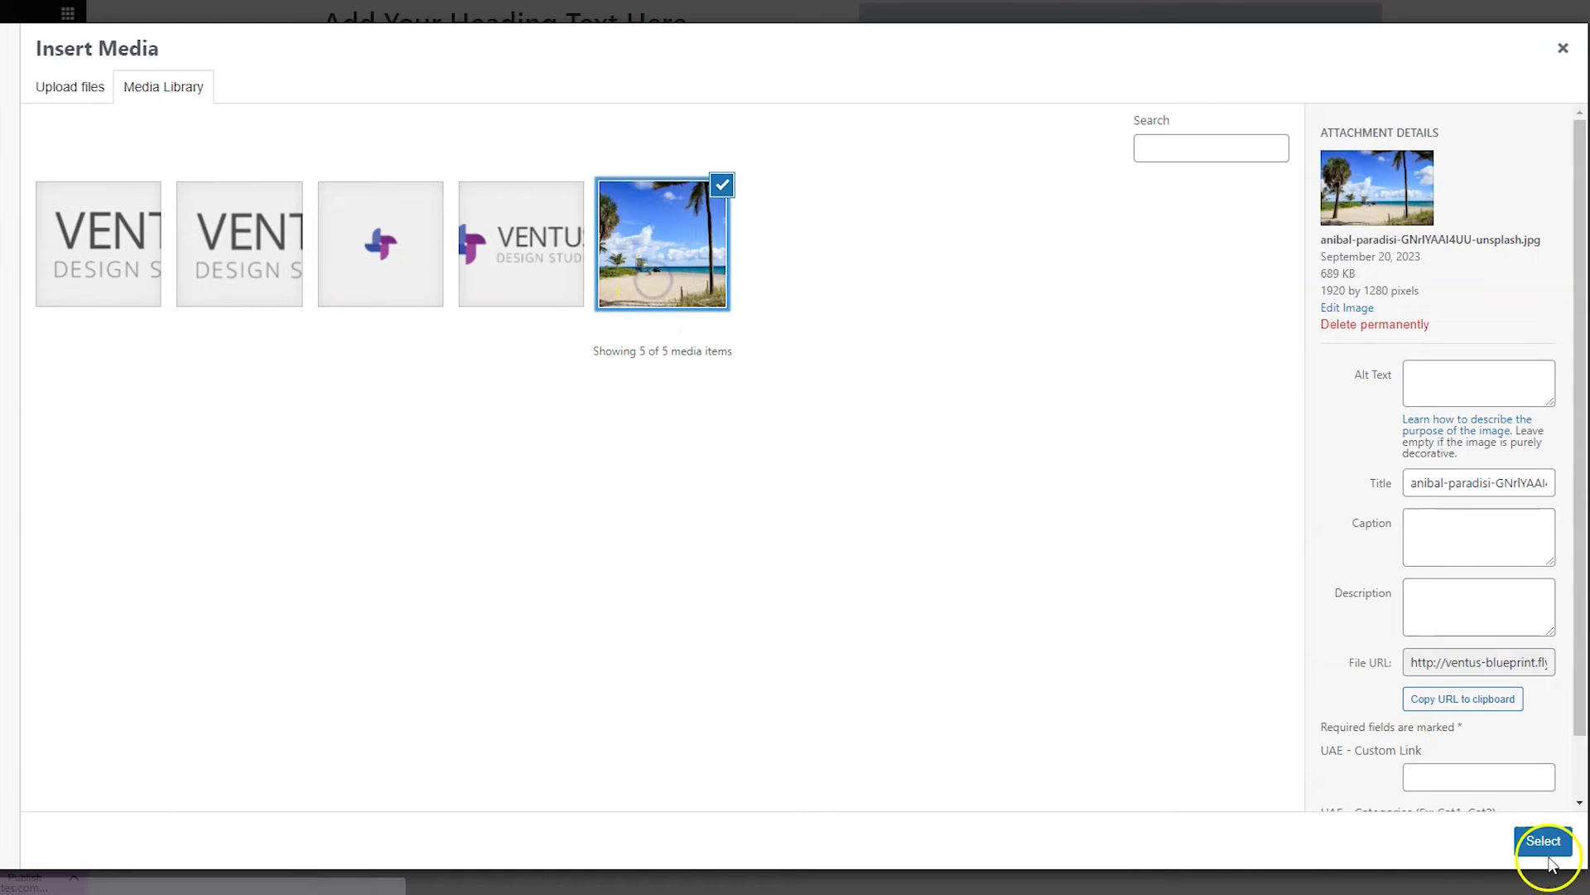
pyautogui.click(1544, 841)
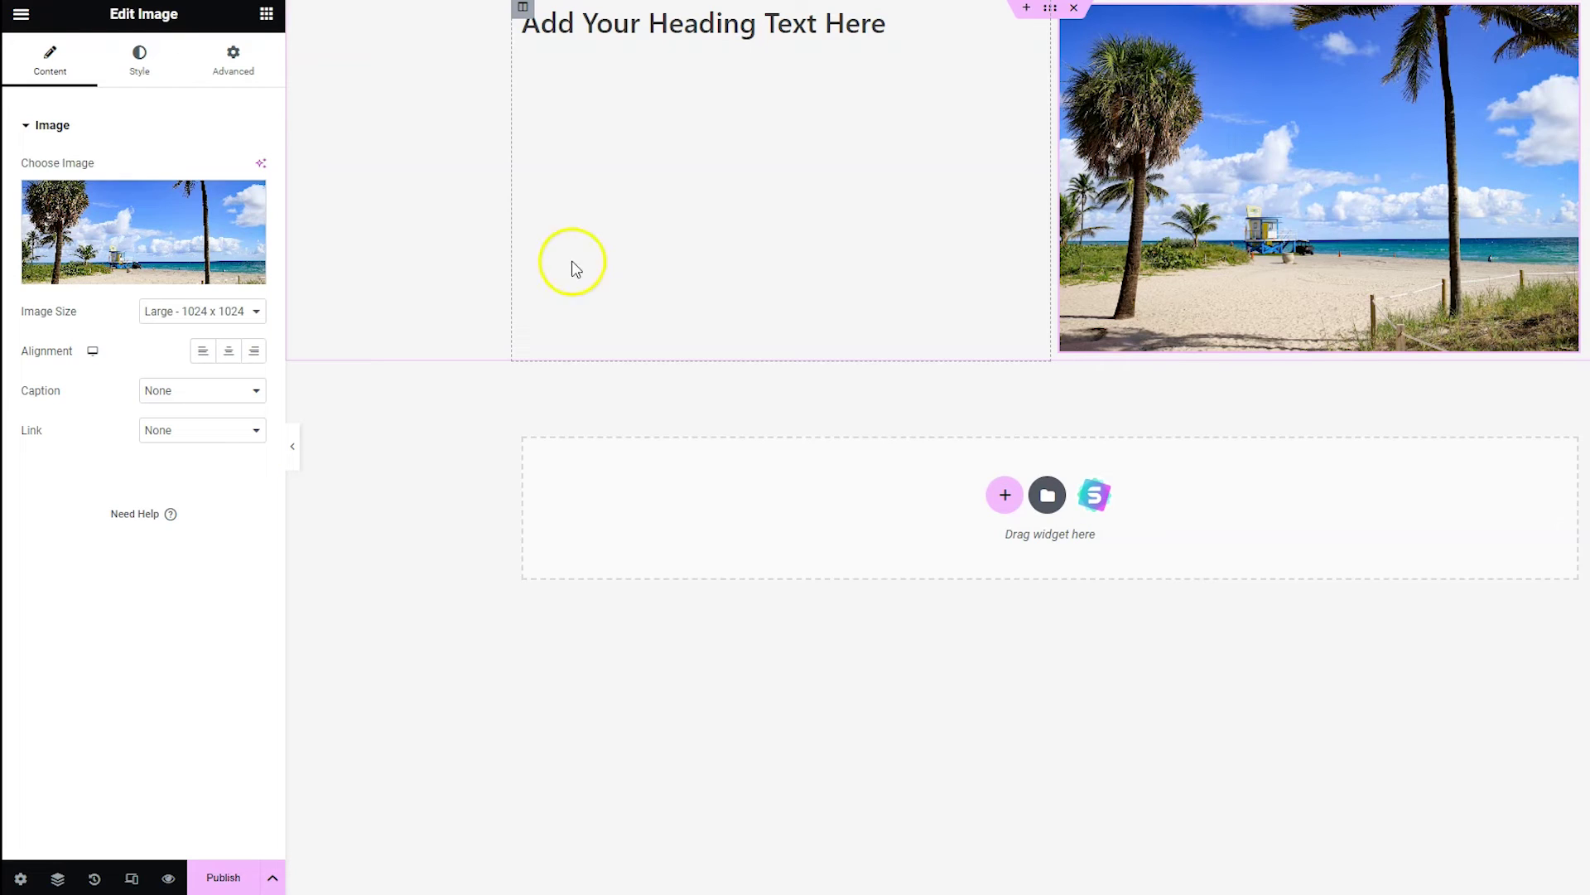
# Step: Drop a Form widget found by searching 'form' under the heading and expand its Email settings
pyautogui.click(266, 14)
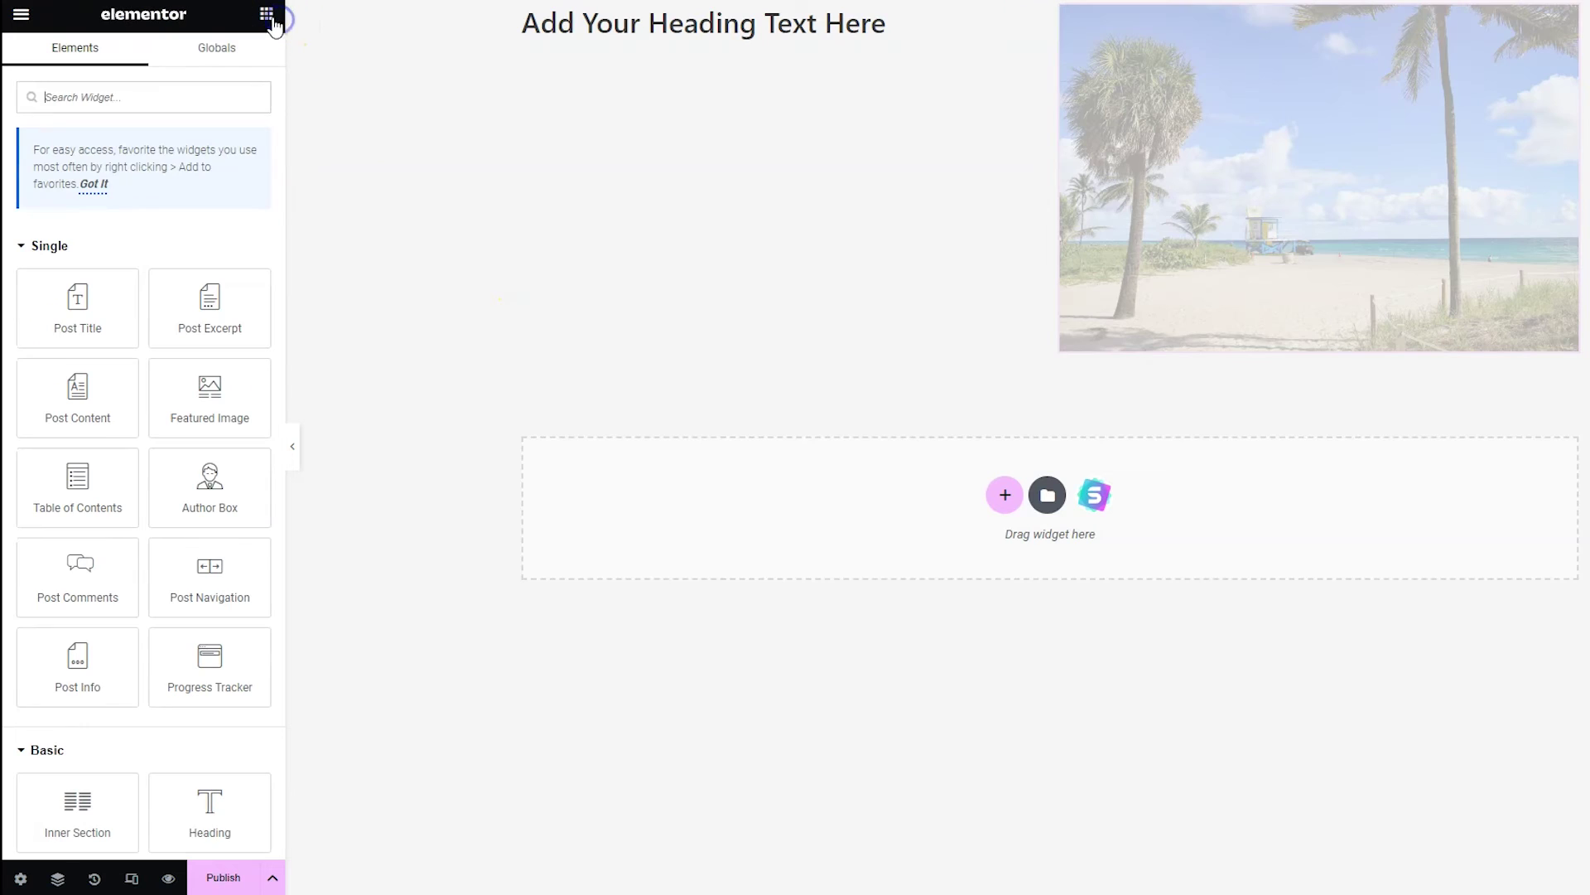
pyautogui.click(193, 95)
pyautogui.write('form')
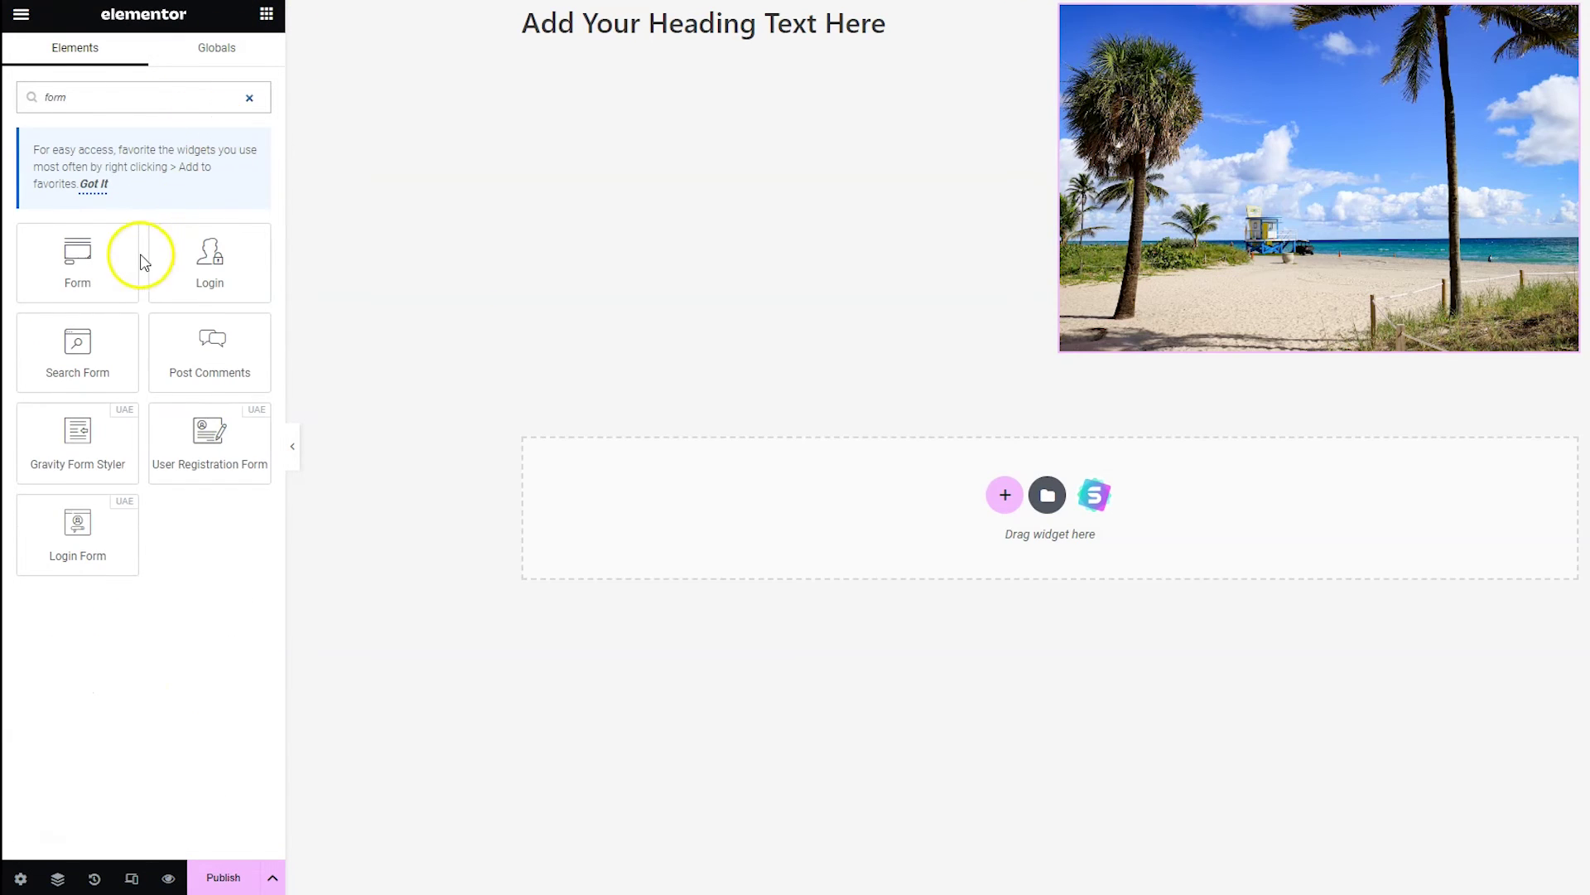
pyautogui.moveTo(135, 256); pyautogui.dragTo(772, 35)
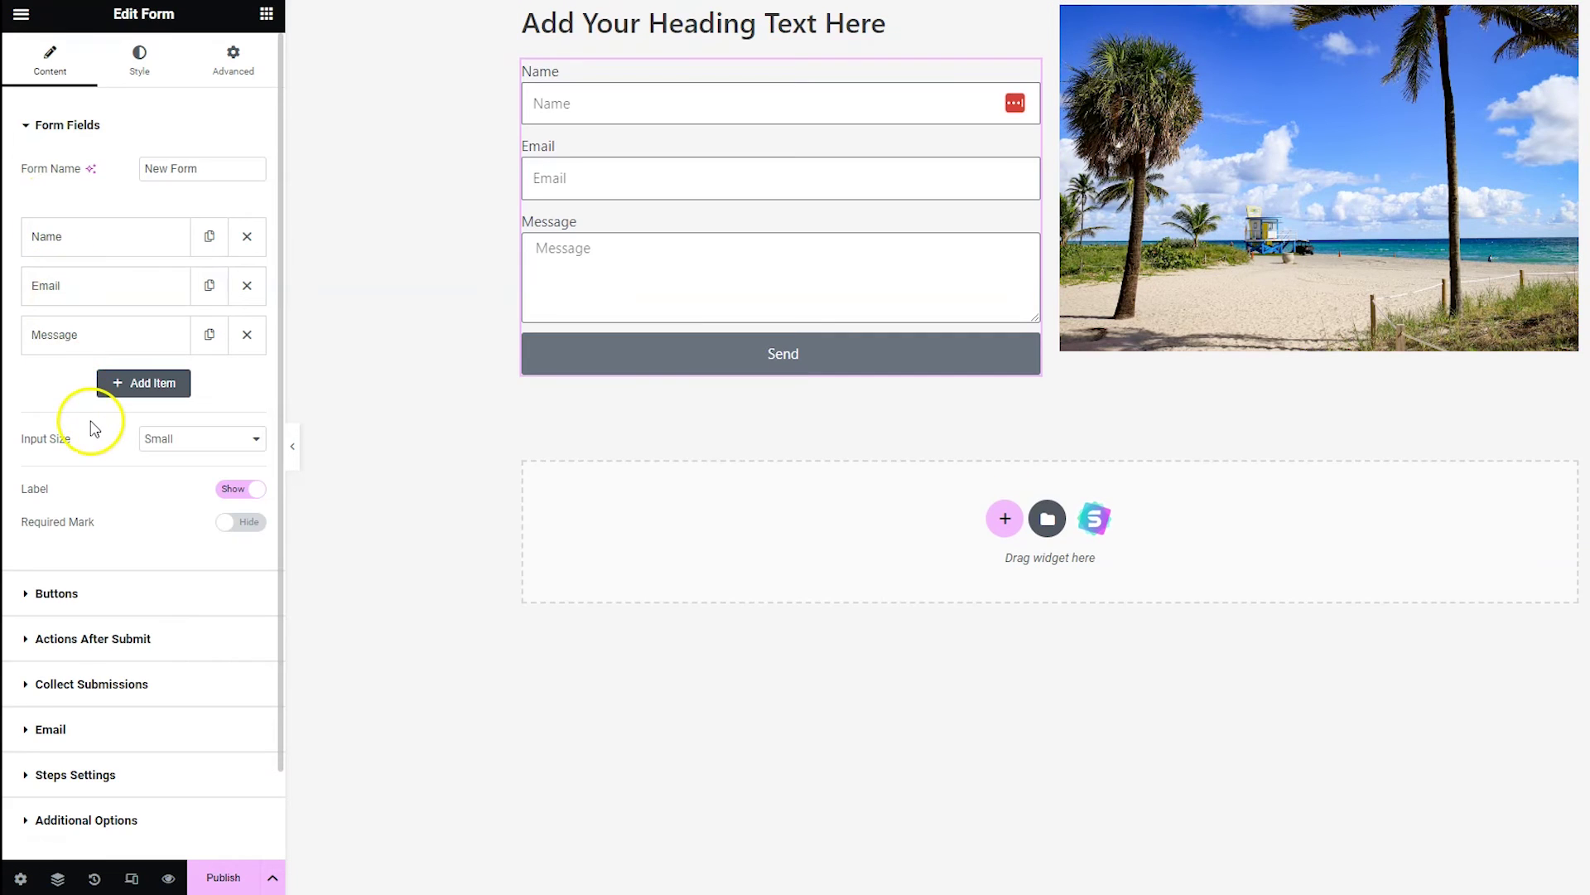
pyautogui.scroll(-1, 96, 462)
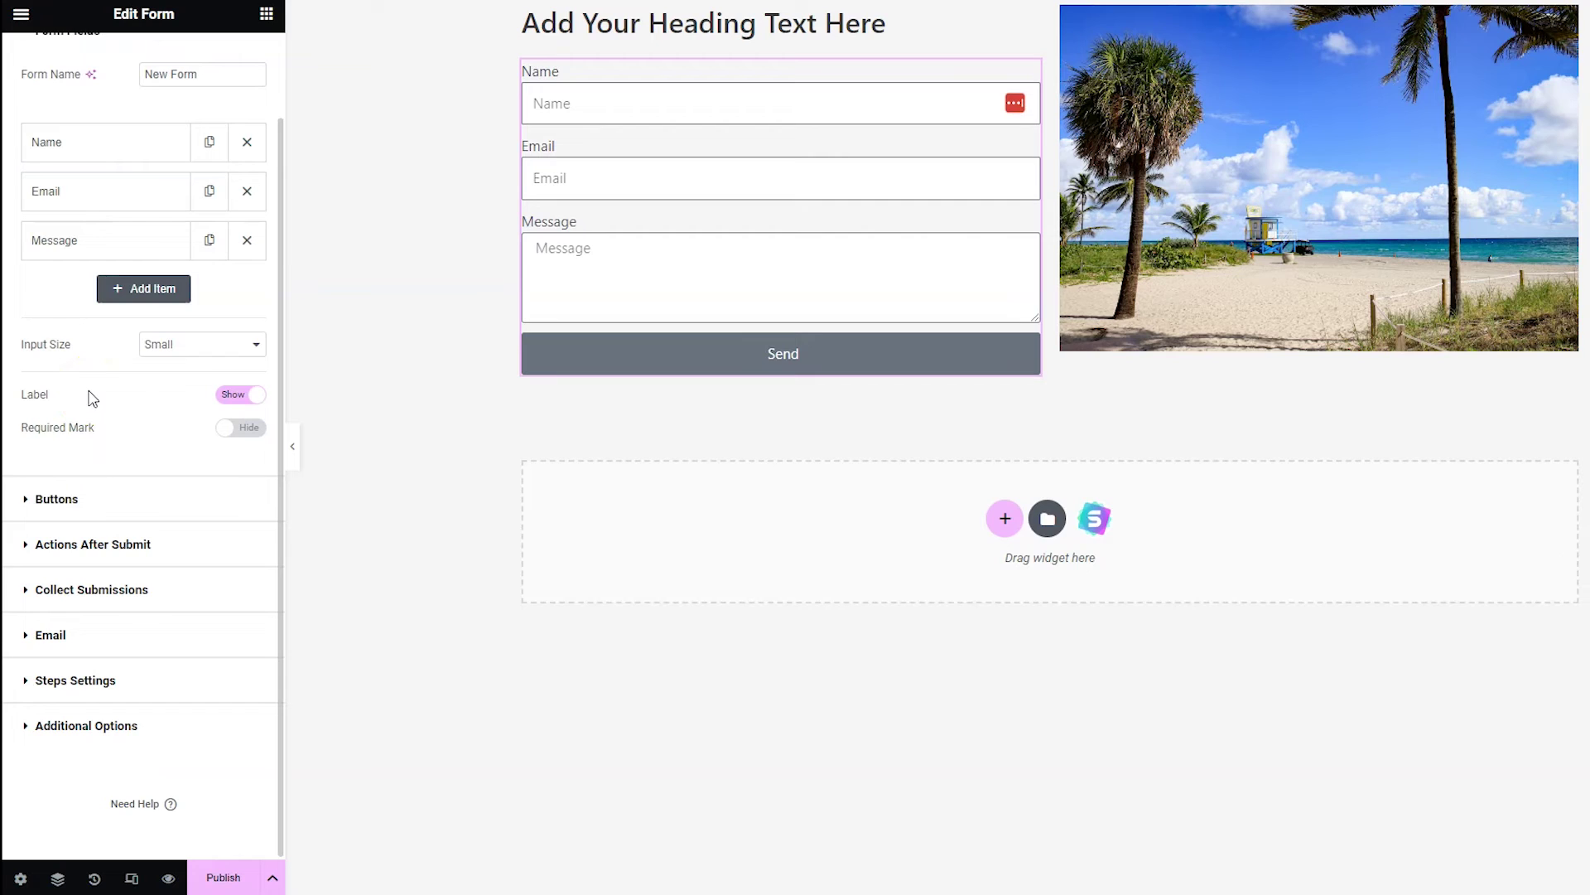
pyautogui.scroll(-1, 93, 399)
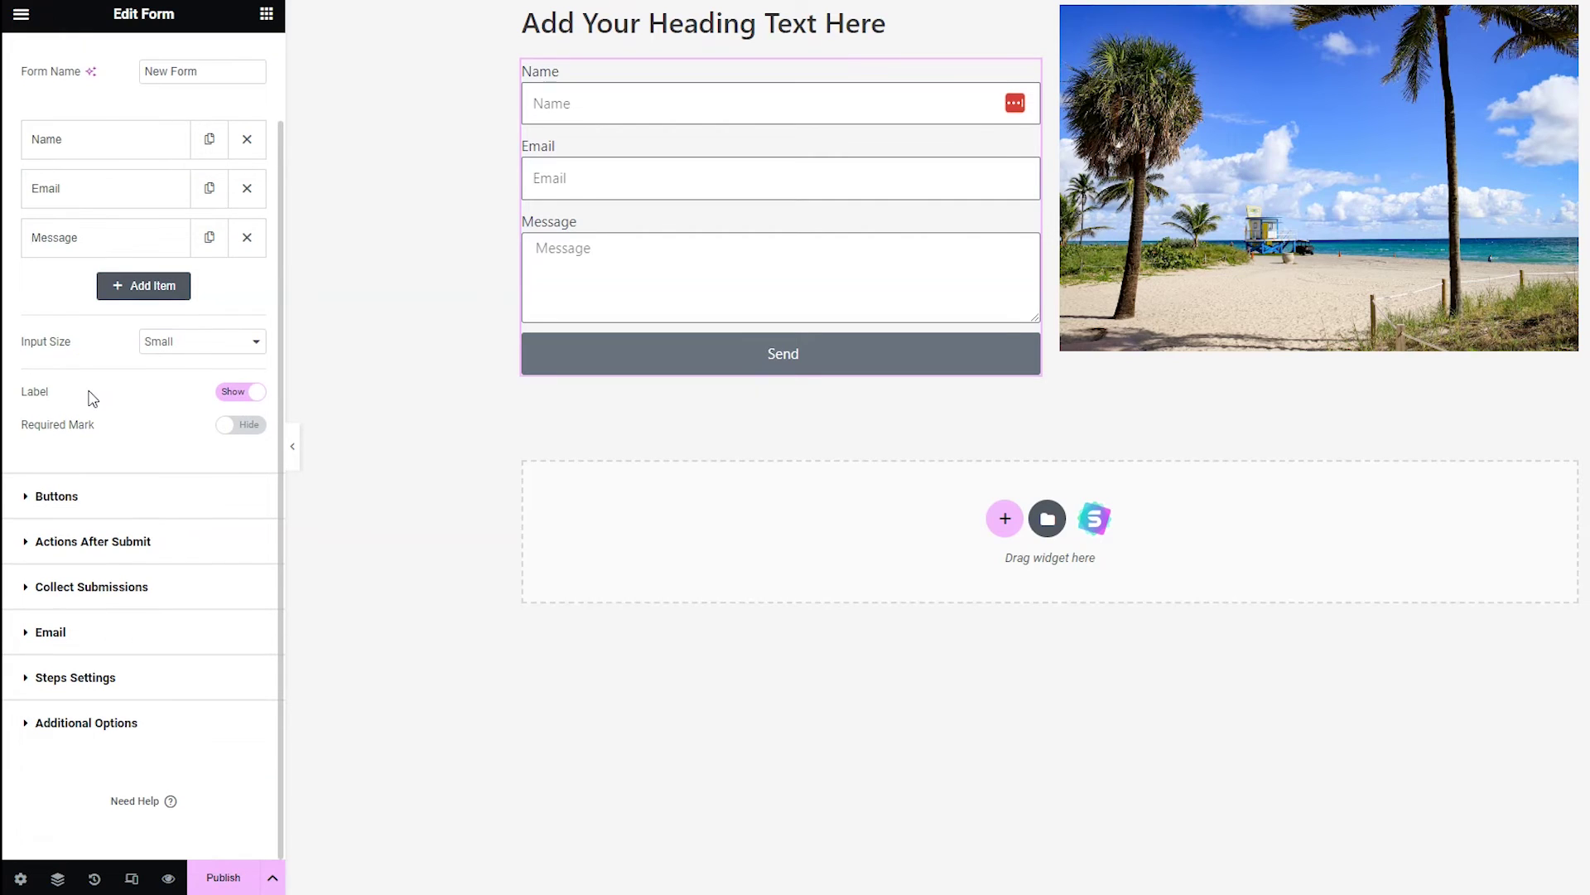
pyautogui.click(111, 630)
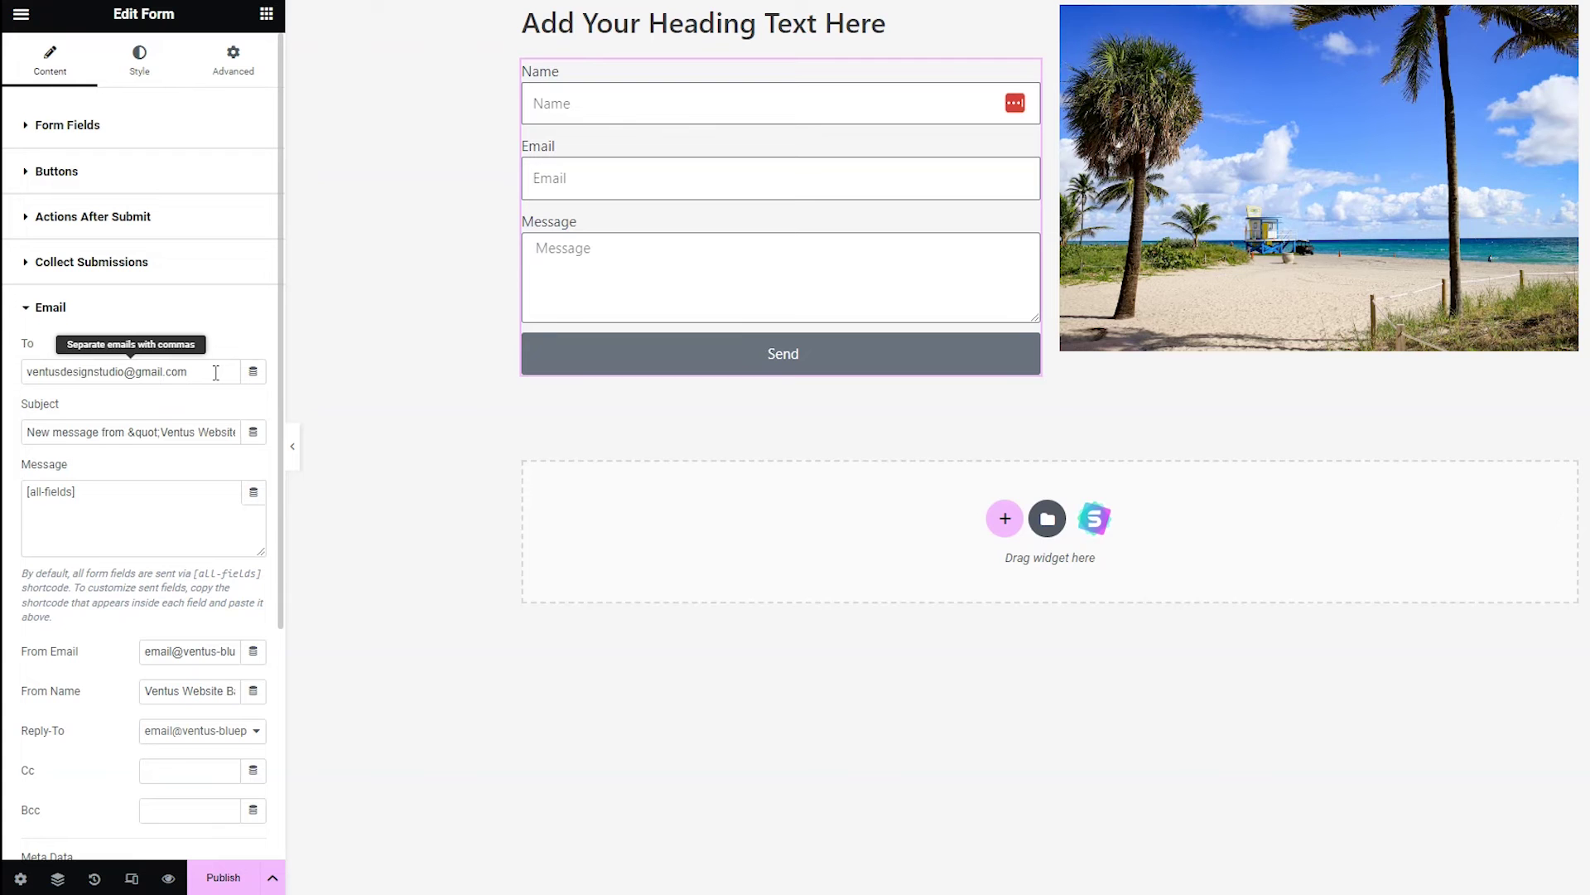
# Step: Publish Welcome Dashboard with an Exclude Pages condition, then exit the editor to My Templates
pyautogui.click(243, 883)
pyautogui.click(651, 448)
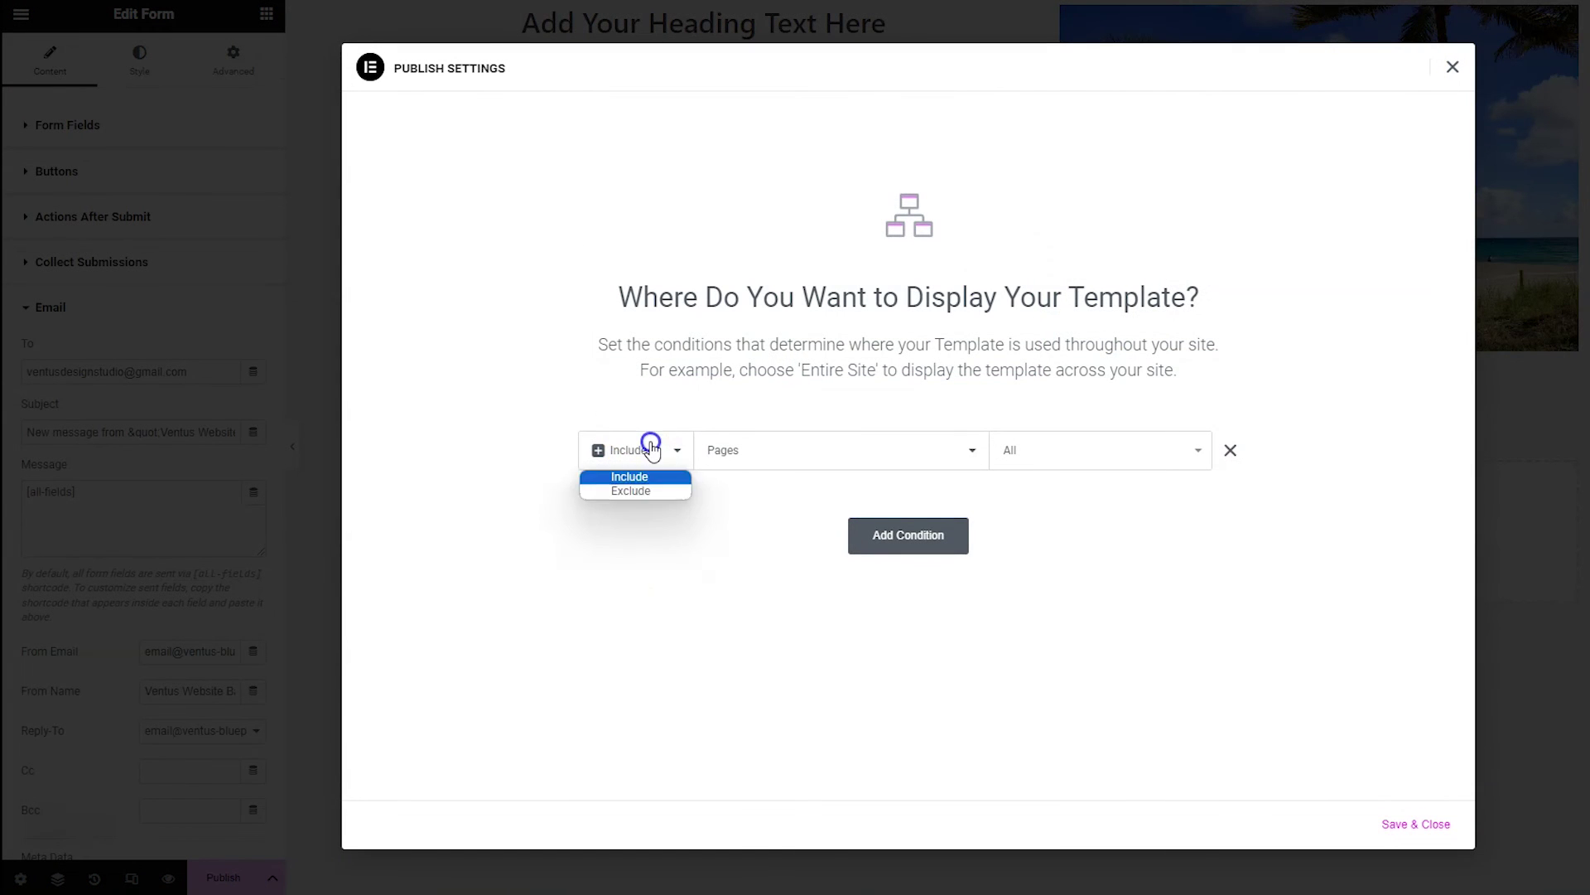
pyautogui.click(651, 496)
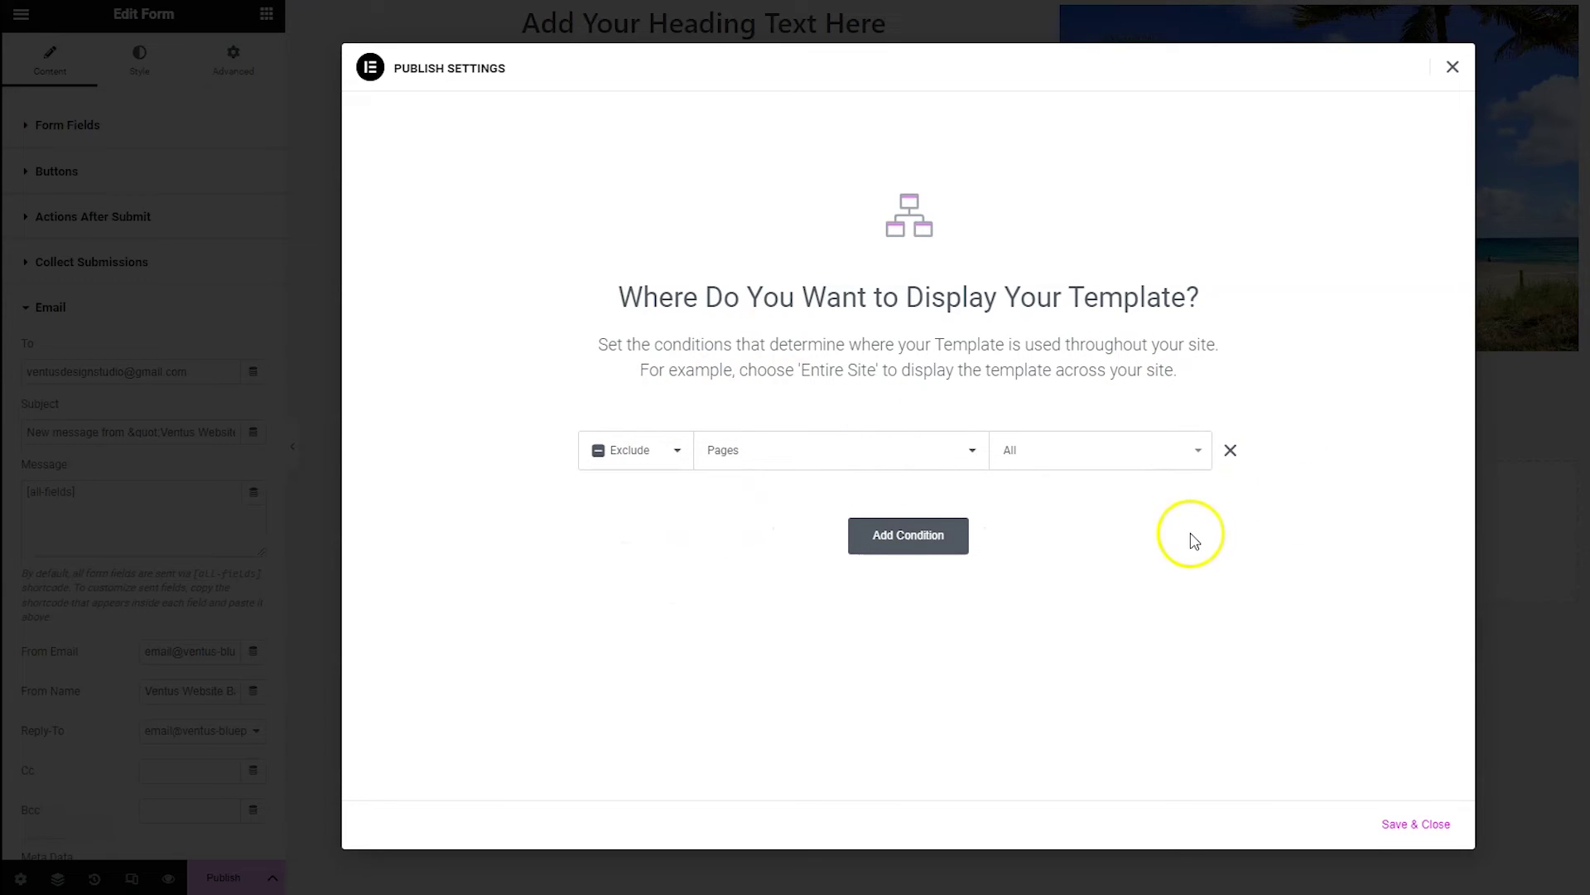
pyautogui.click(1442, 829)
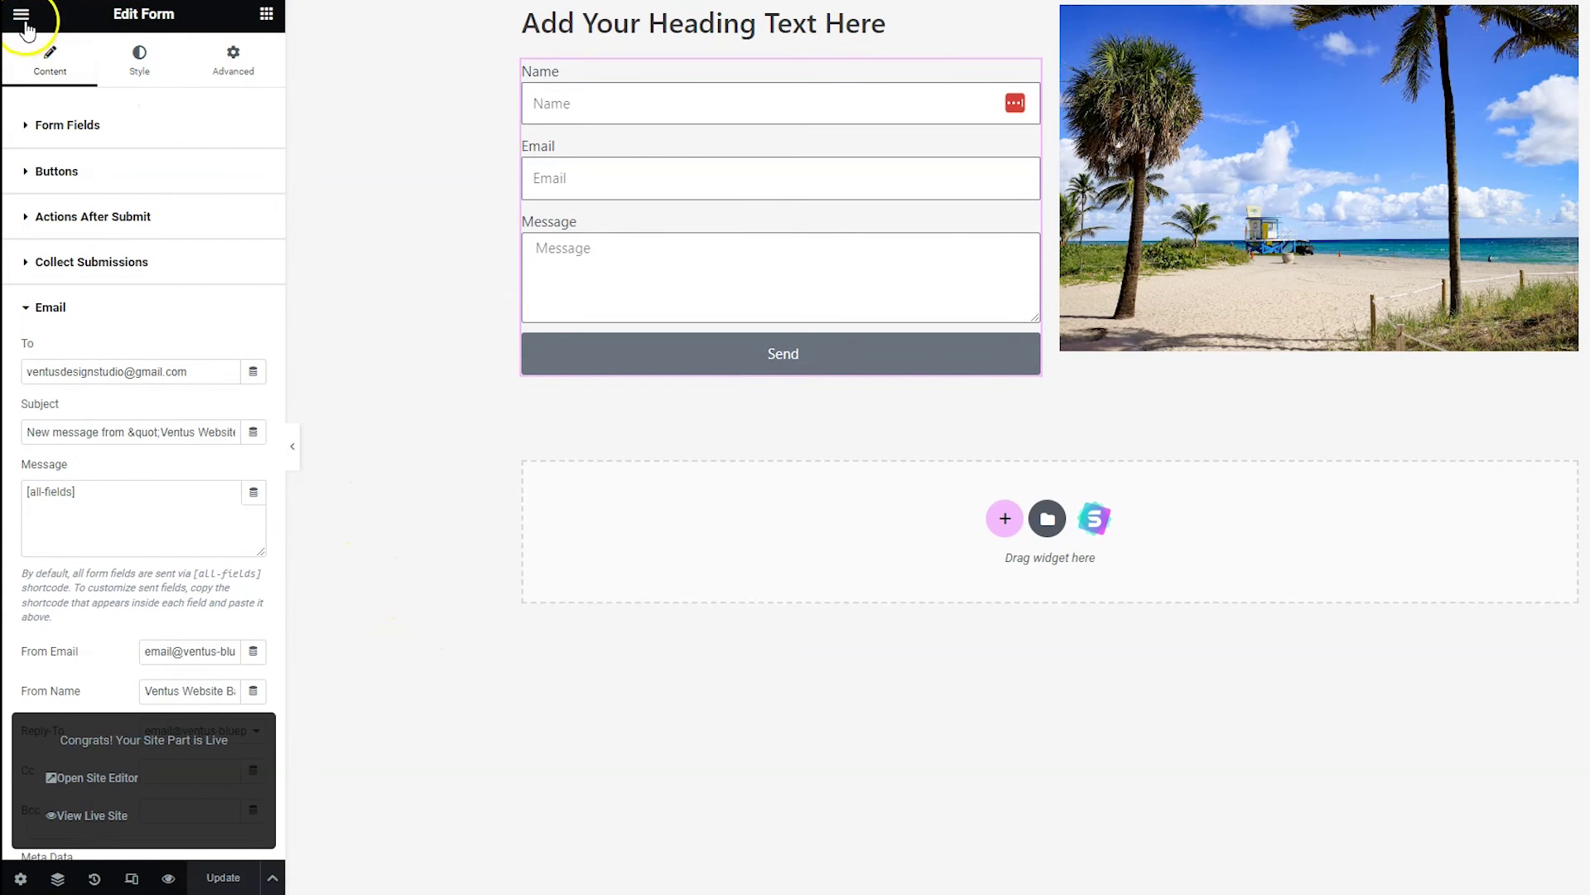
pyautogui.click(22, 16)
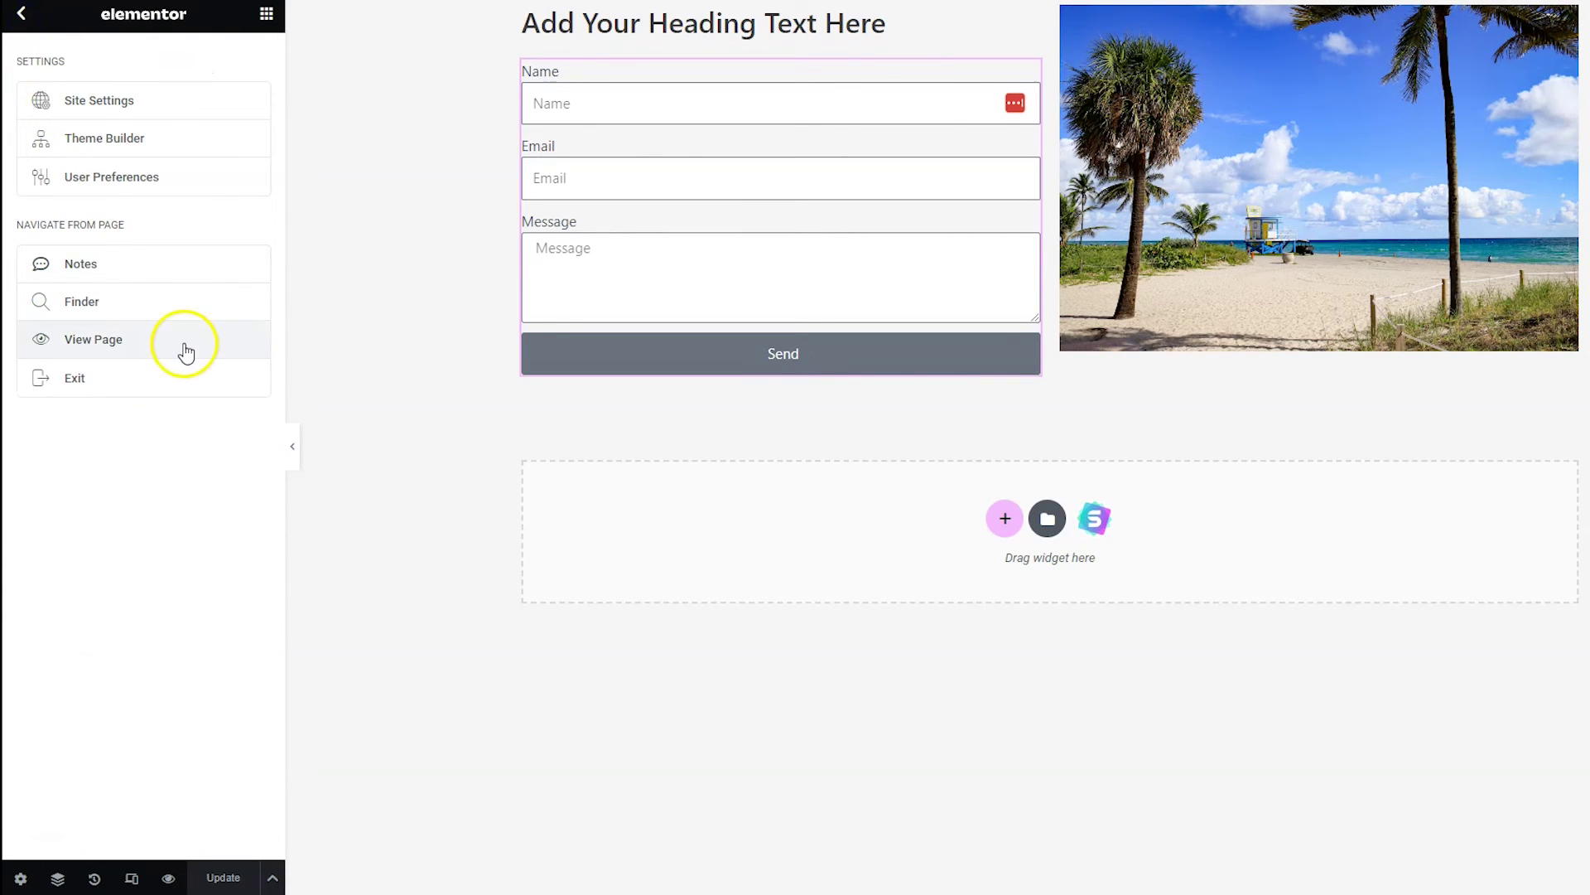
pyautogui.click(179, 383)
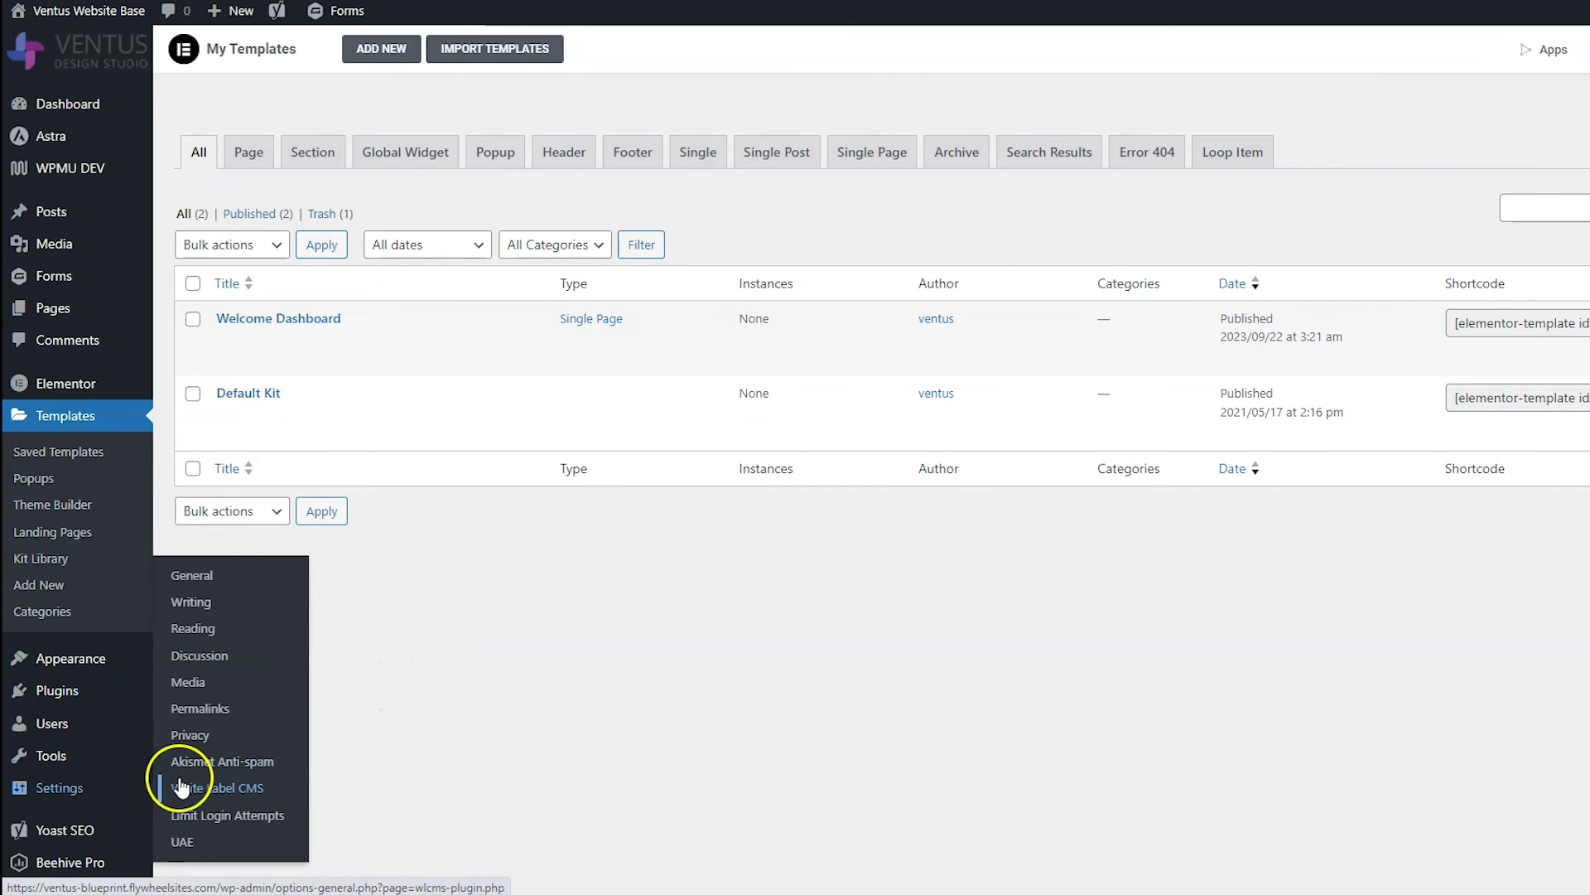
# Step: On the White Label CMS Dashboard tab, choose Welcome Dashboard as the welcome panel template and save
pyautogui.click(174, 781)
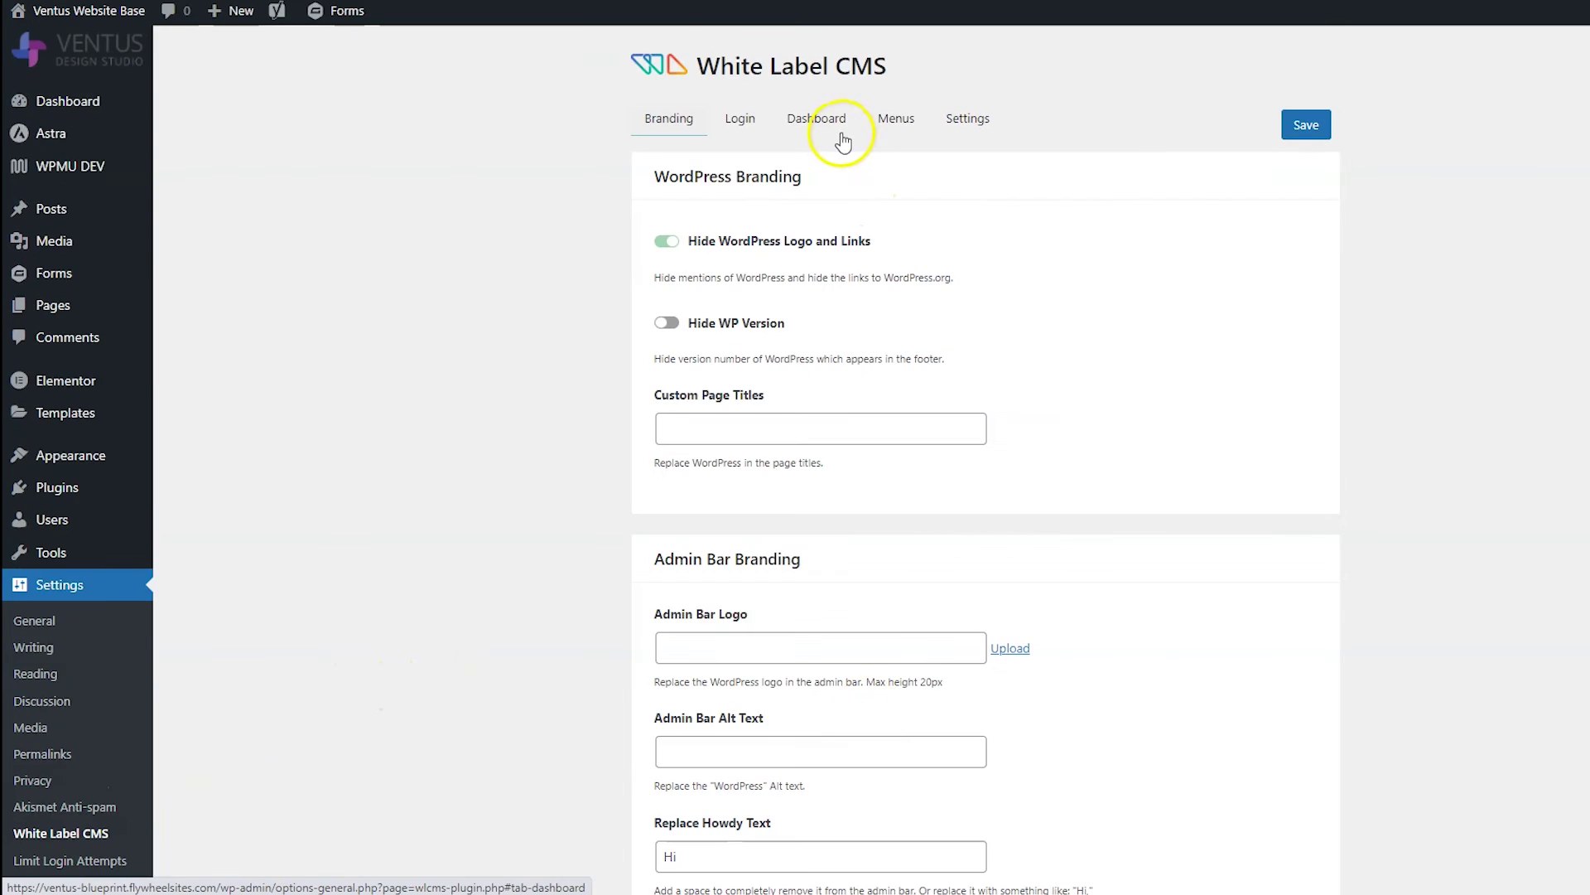
pyautogui.click(838, 131)
pyautogui.scroll(-10, 571, 427)
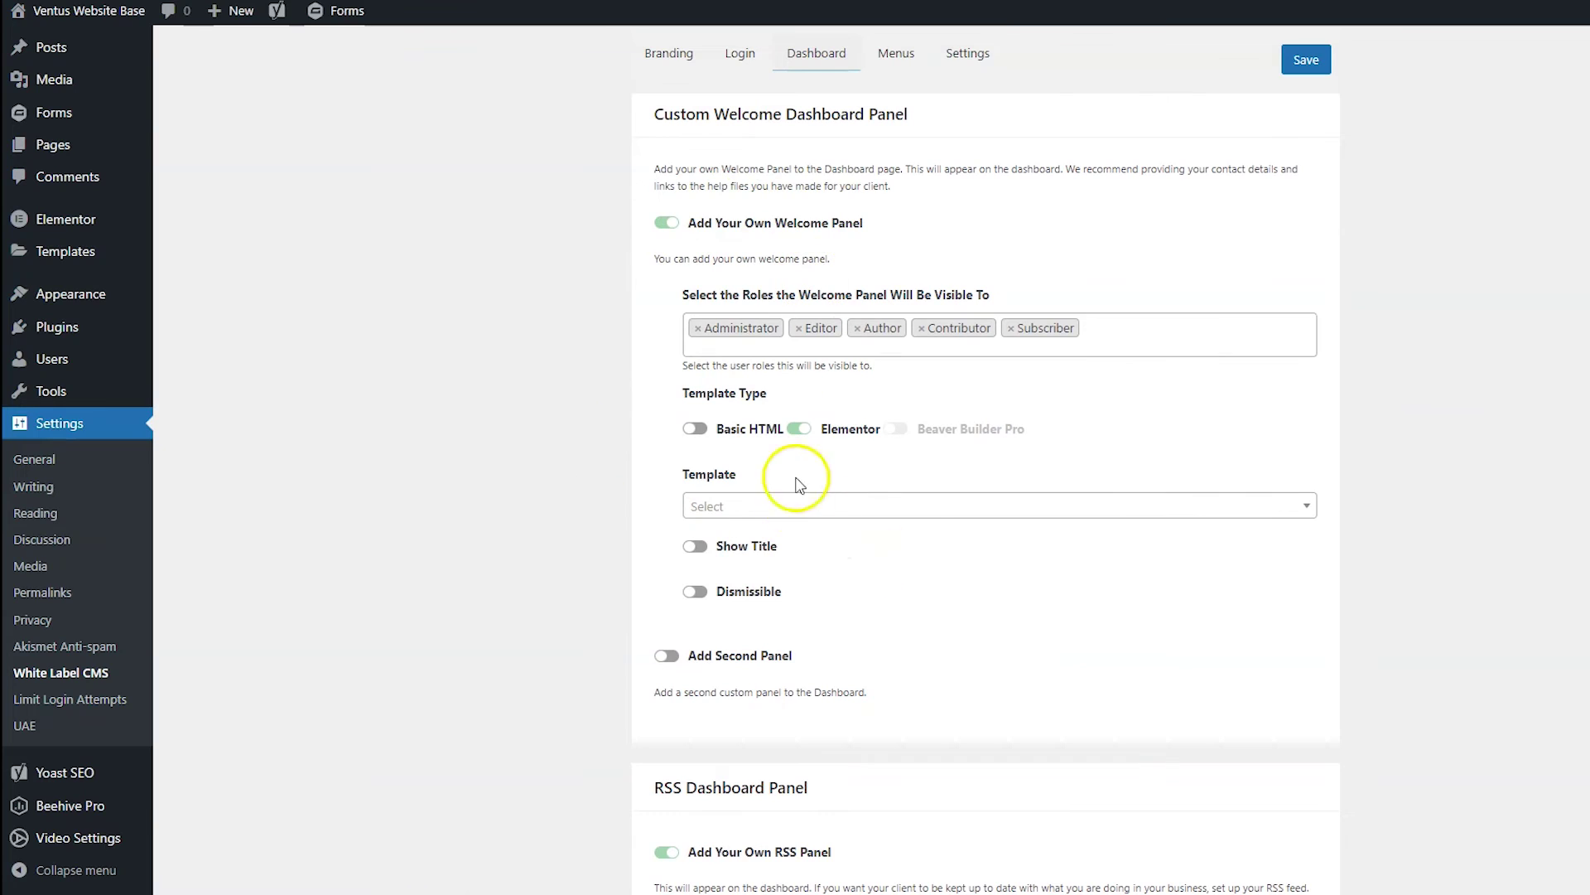
pyautogui.click(840, 505)
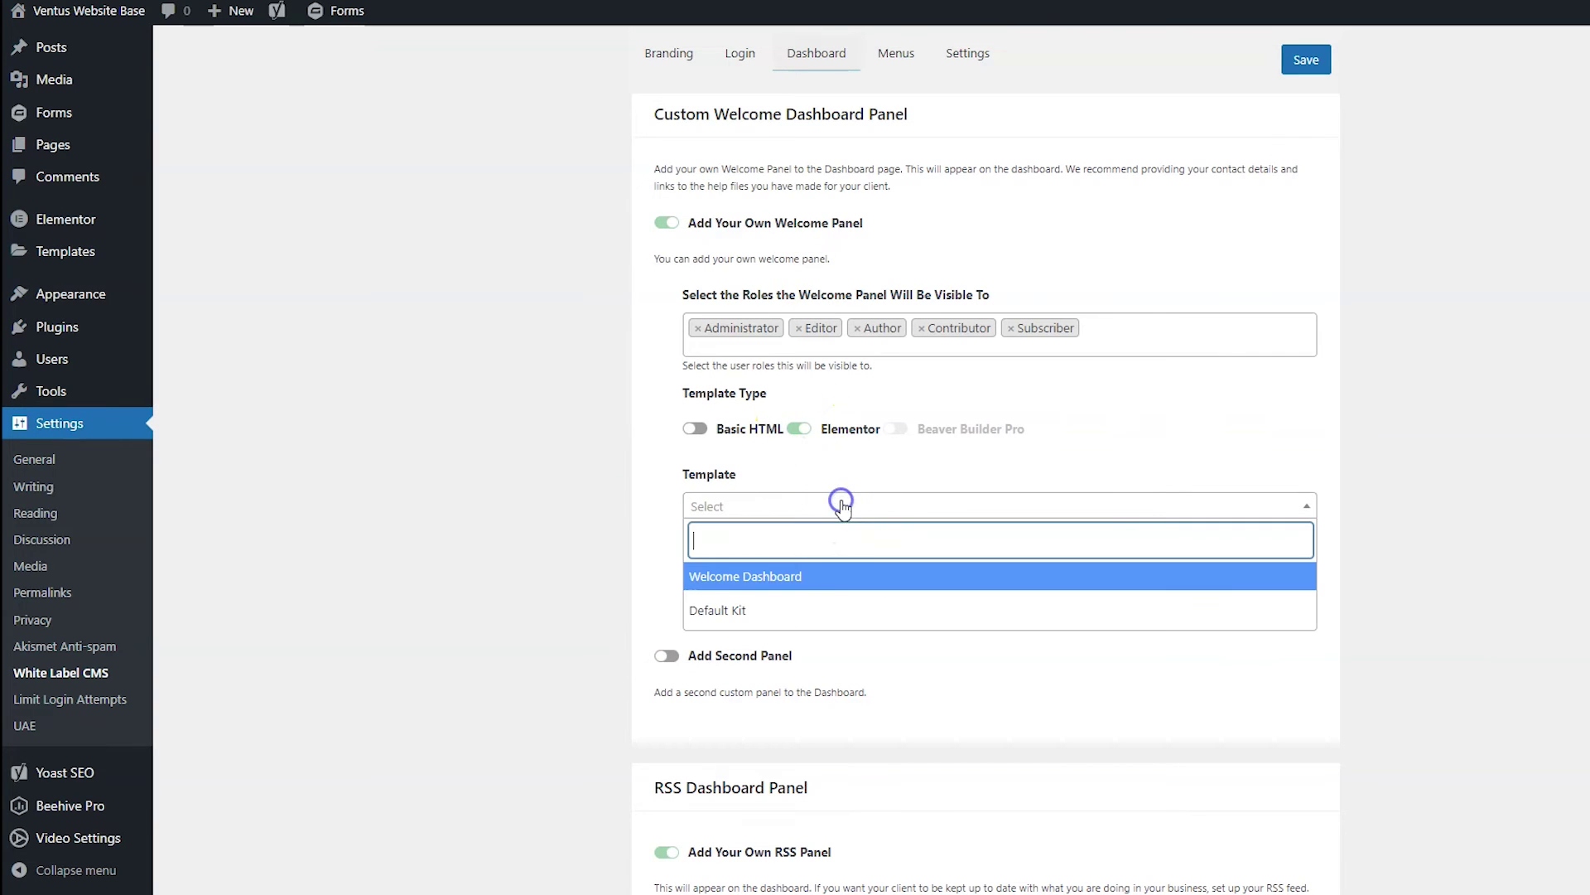
pyautogui.click(828, 580)
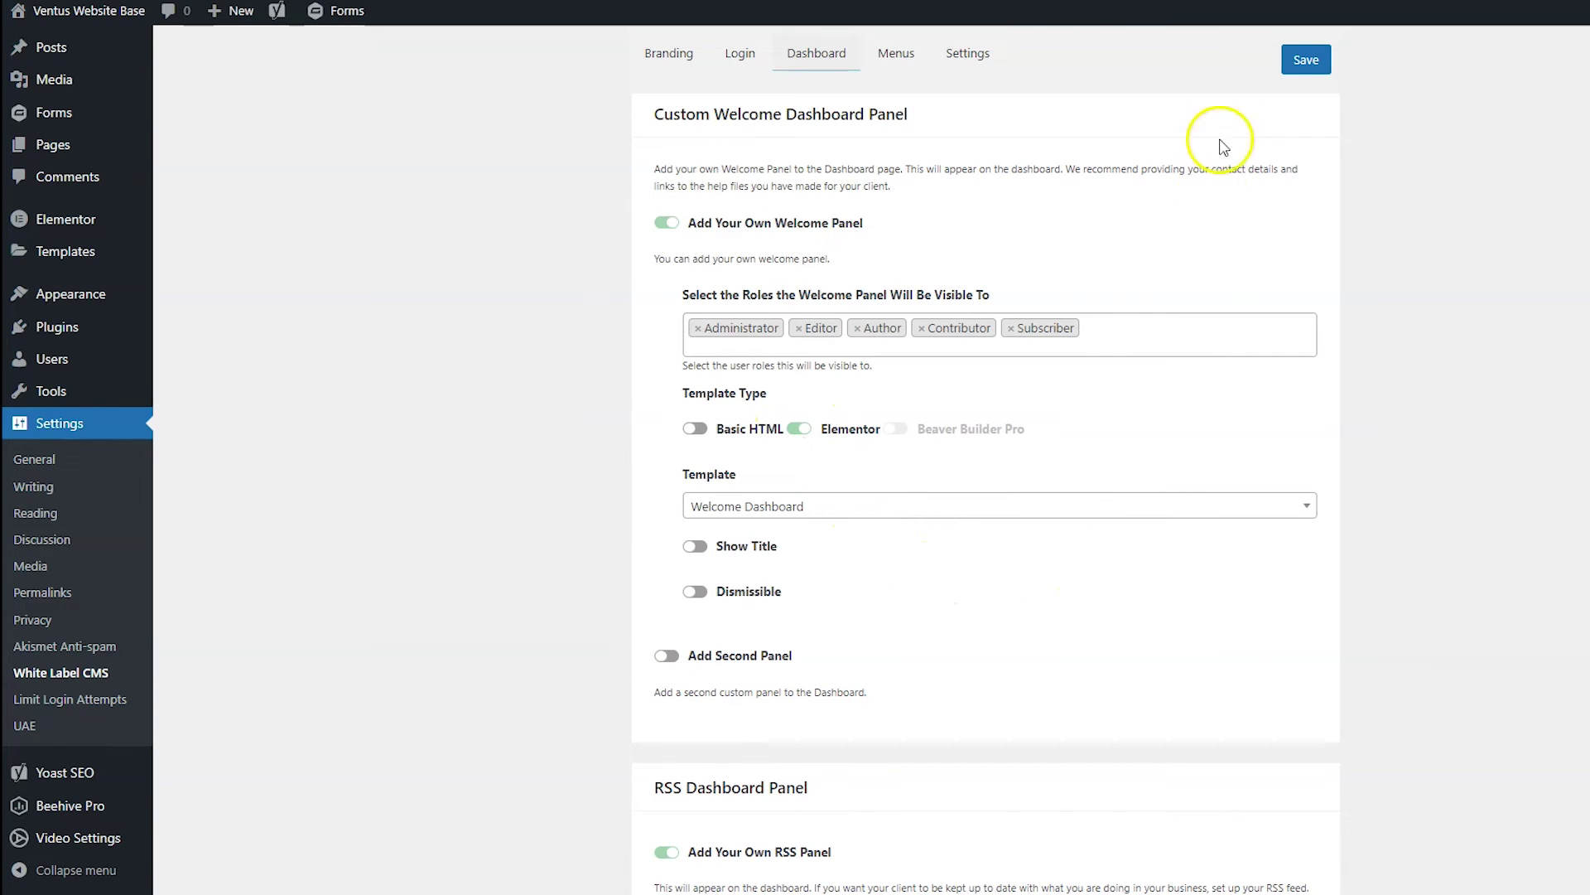
pyautogui.click(1302, 63)
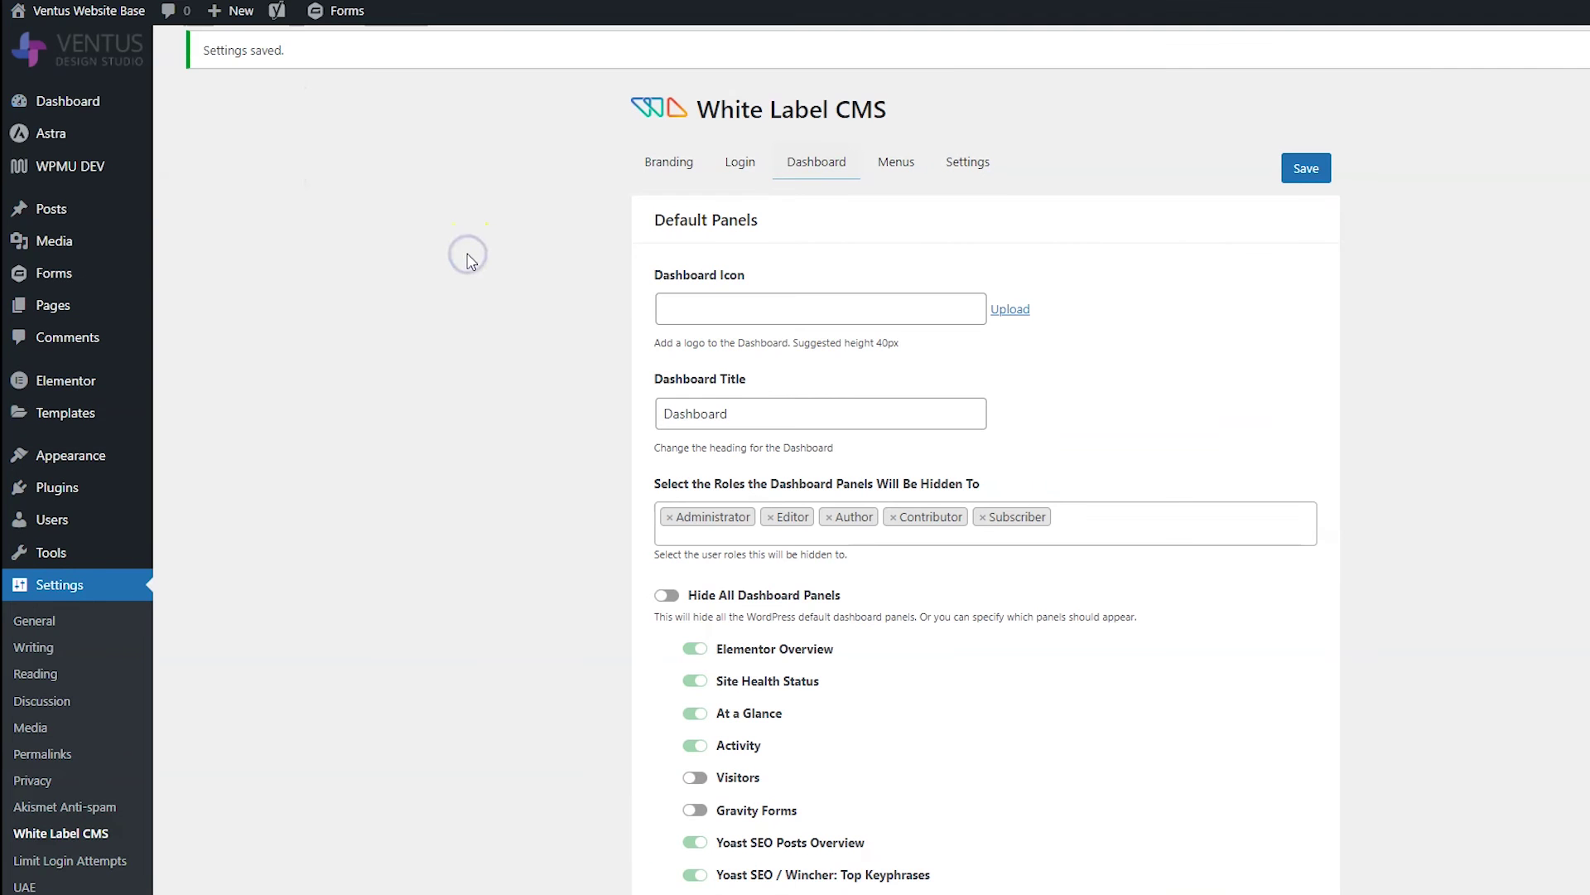
pyautogui.moveTo(104, 103)
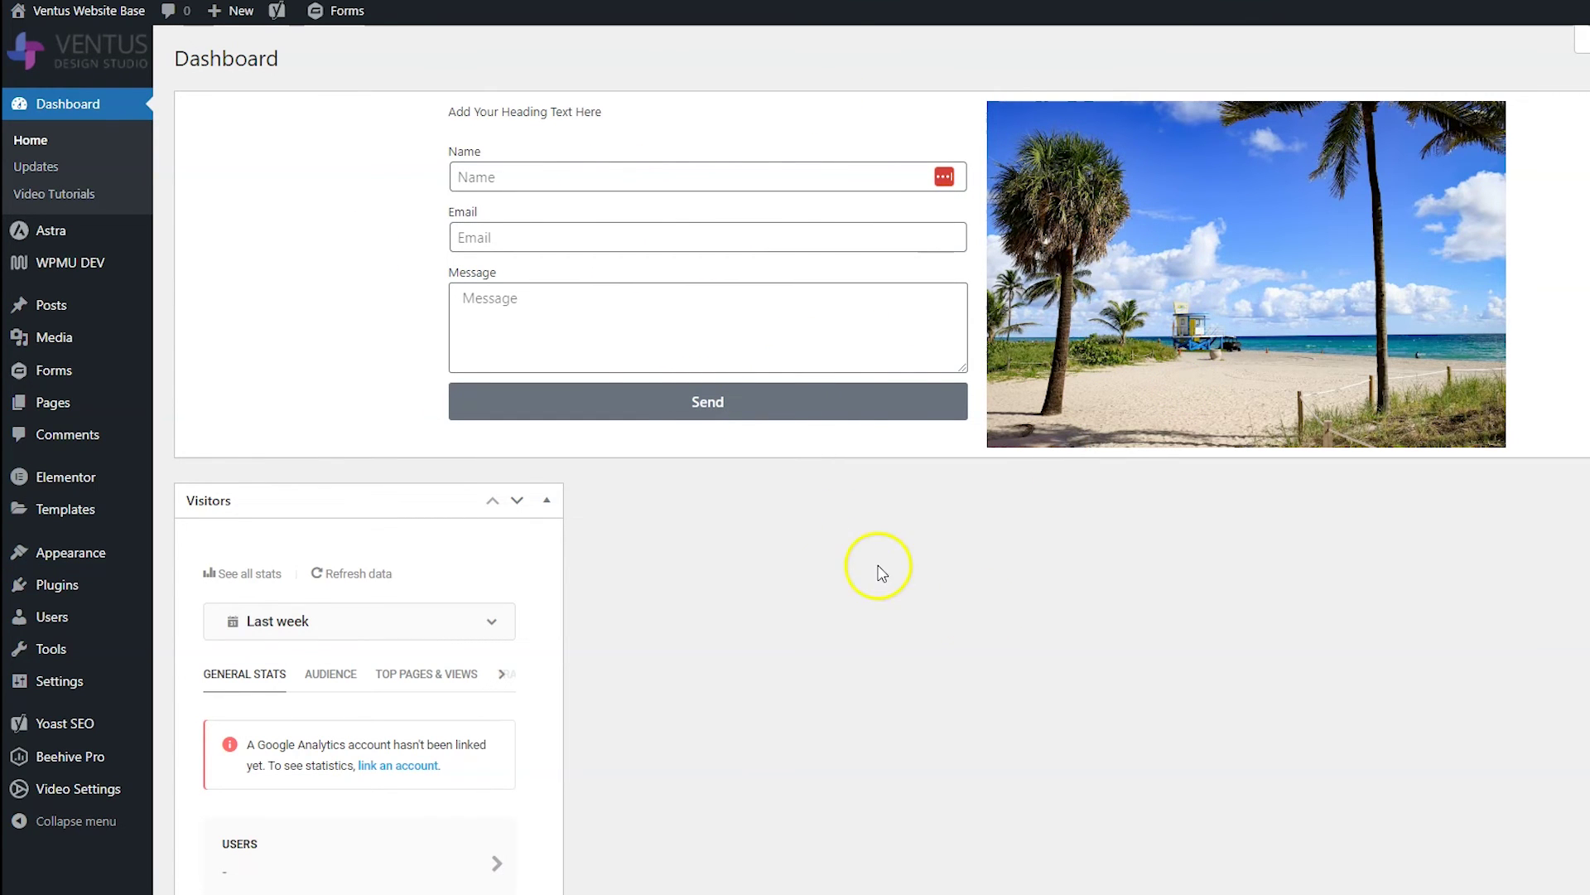
# Step: On the White Label CMS Menus tab, expand and collapse the Posts row, then save the menu settings
pyautogui.moveTo(114, 673)
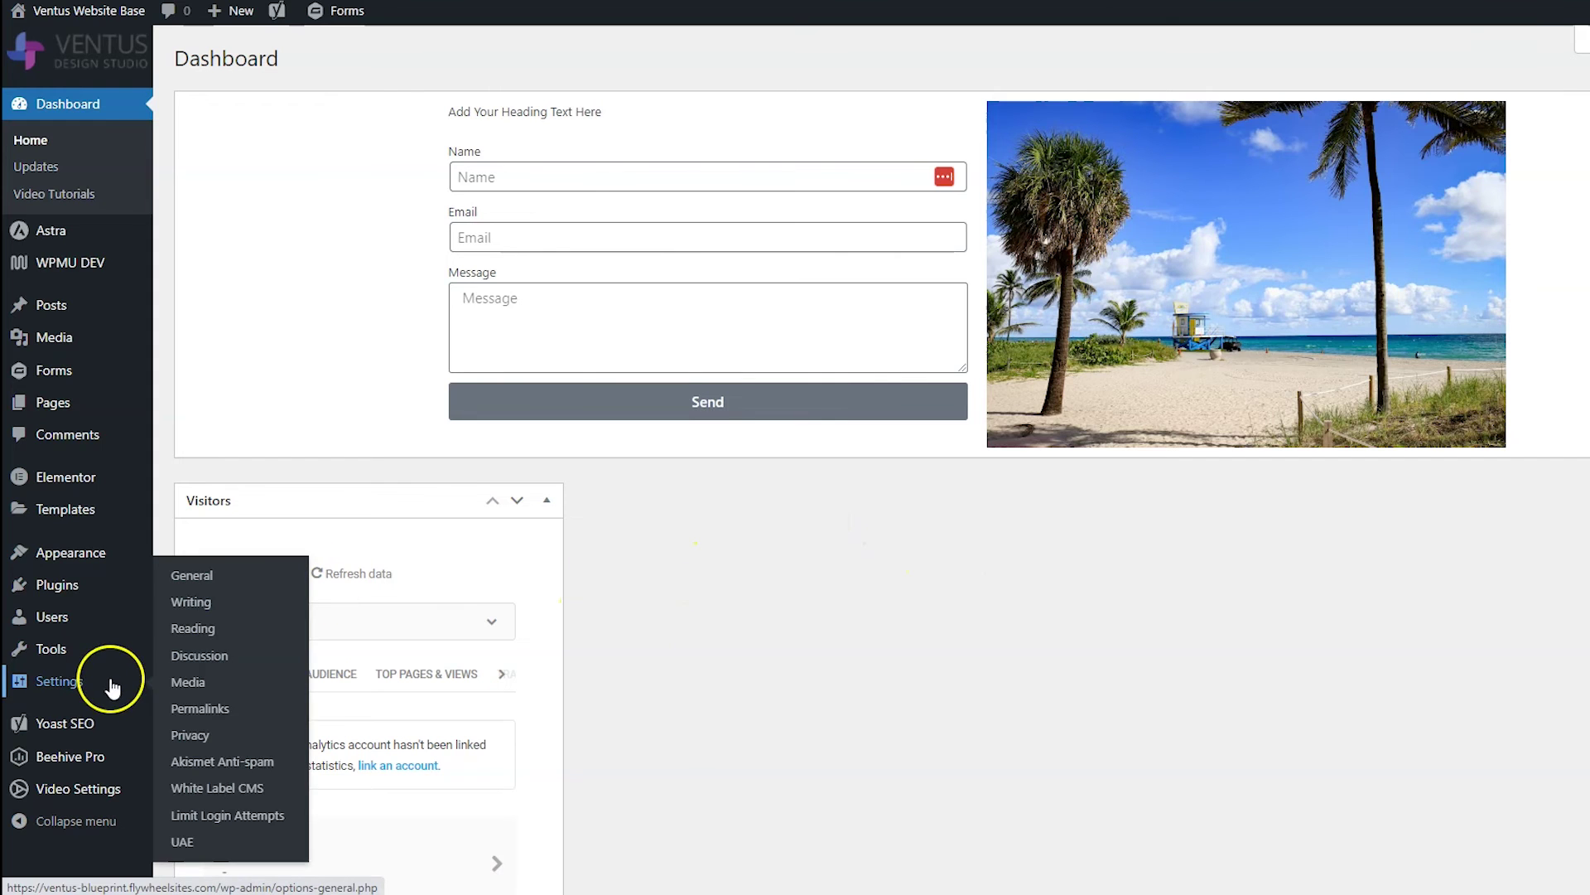
pyautogui.click(254, 797)
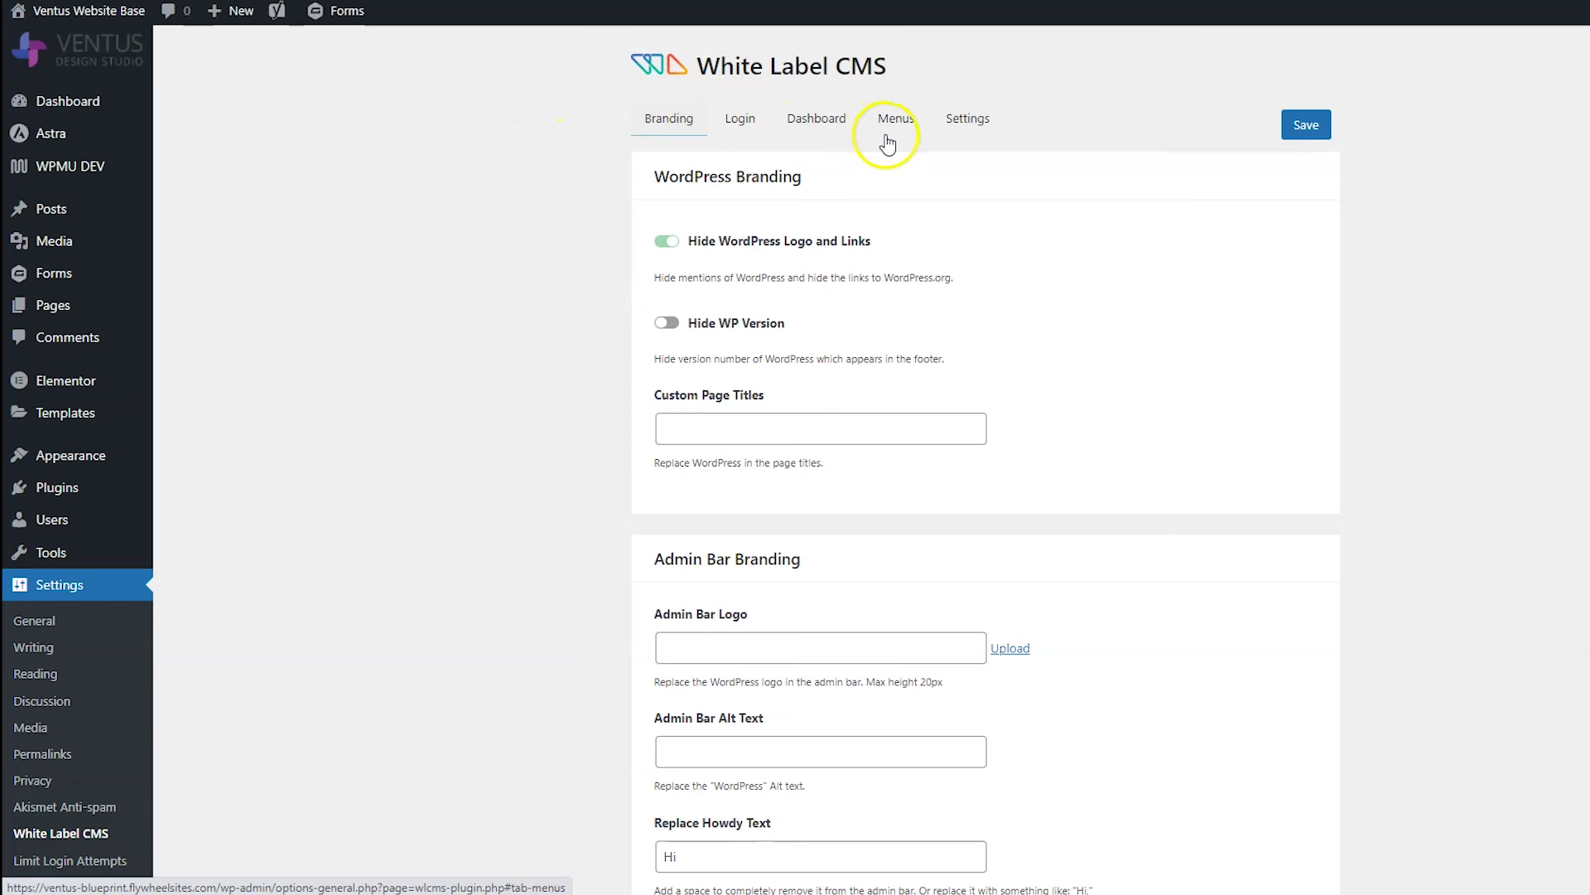
pyautogui.click(887, 145)
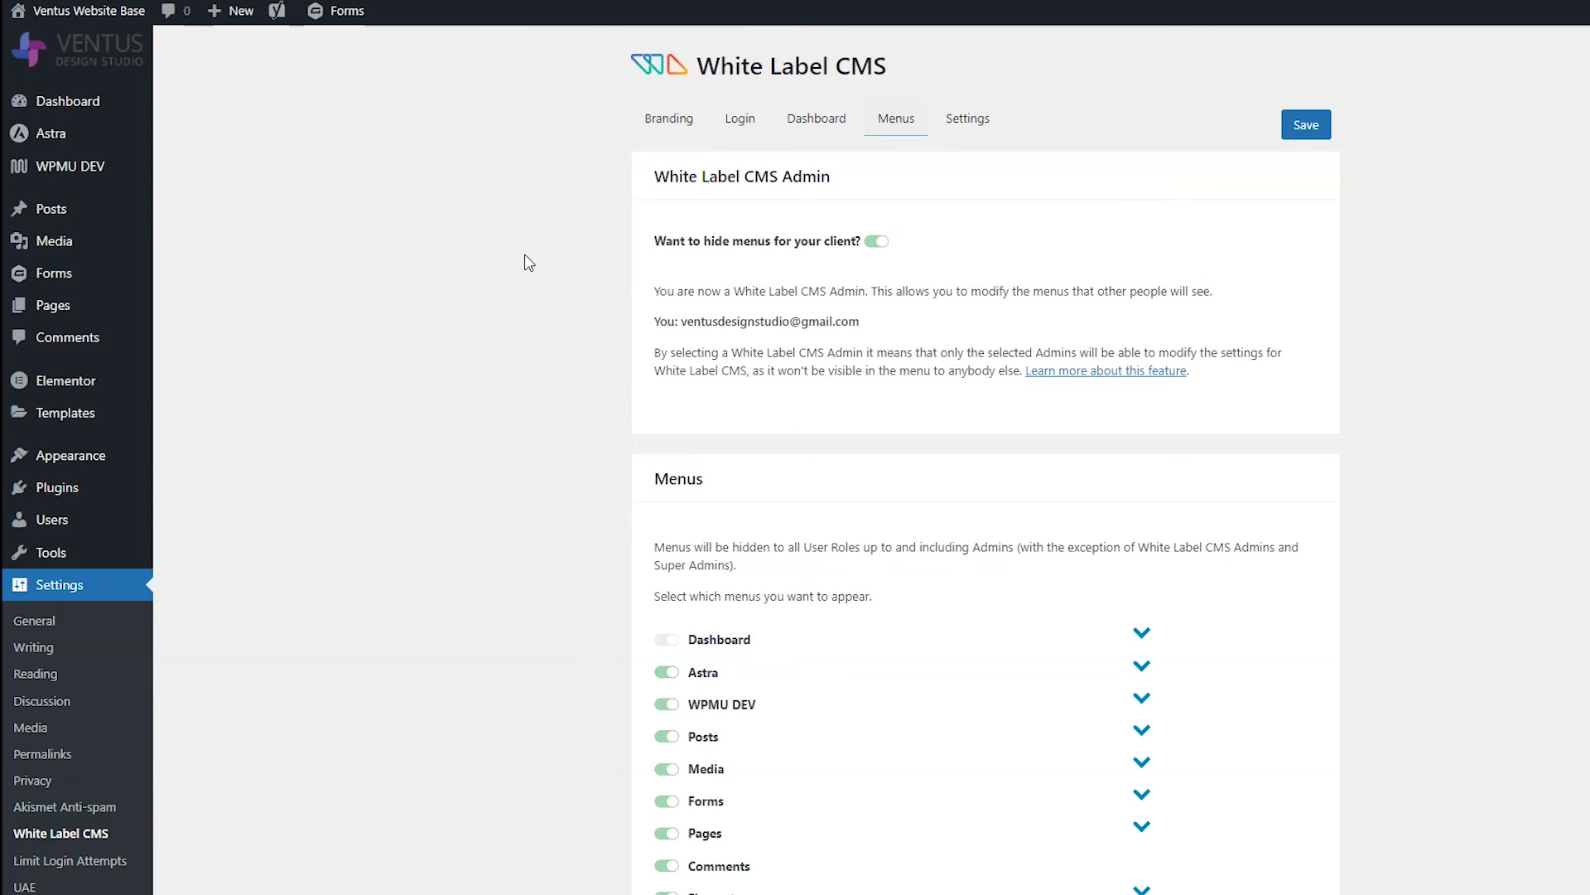
pyautogui.scroll(-5, 529, 507)
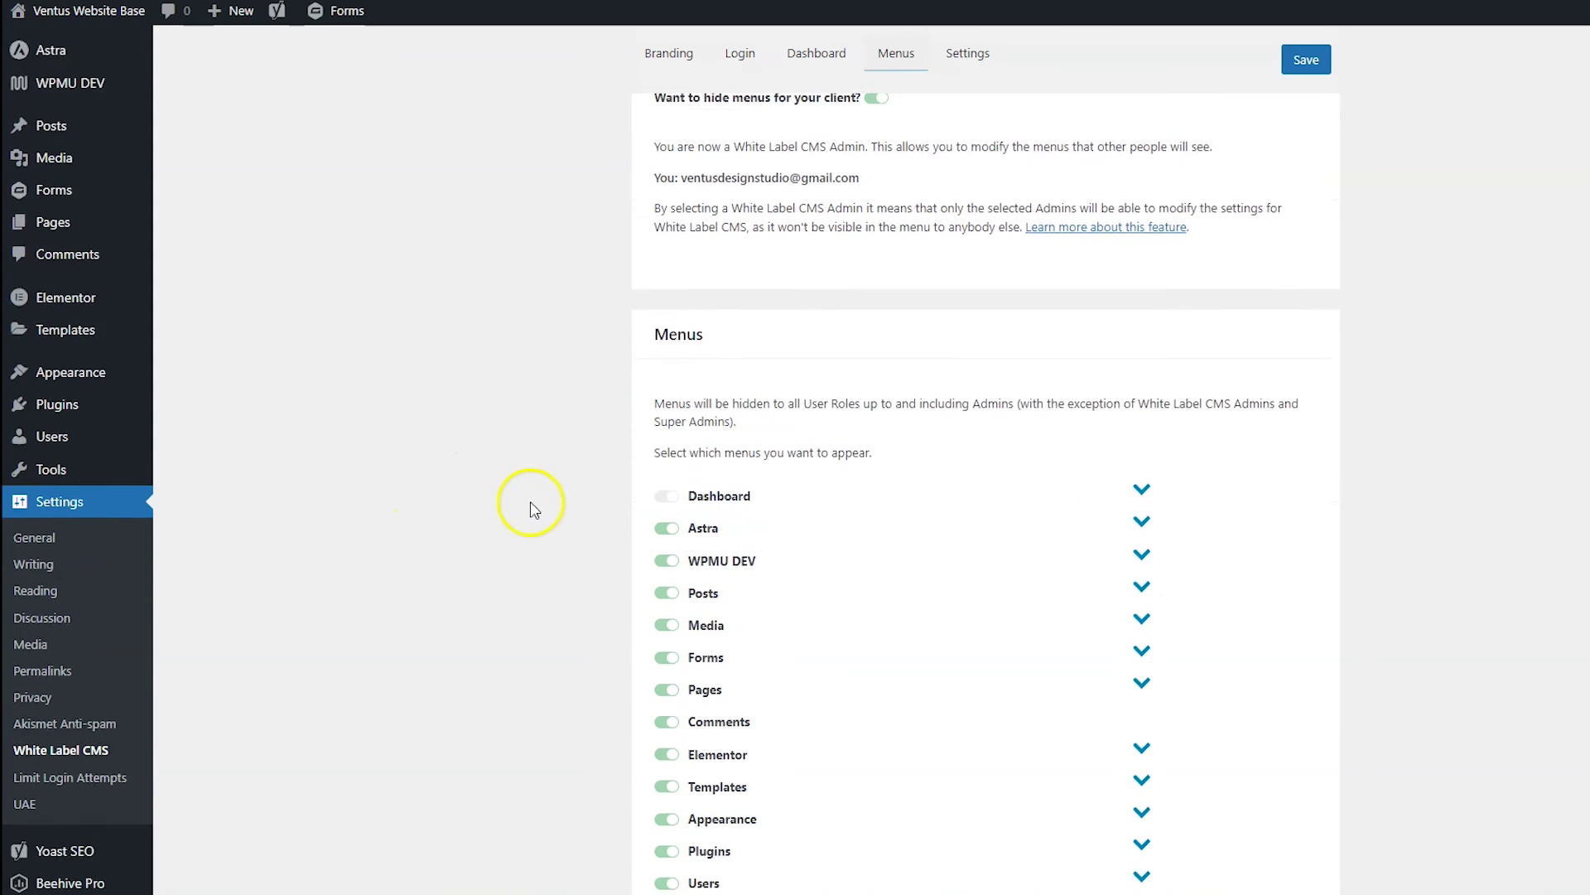
pyautogui.scroll(2, 675, 714)
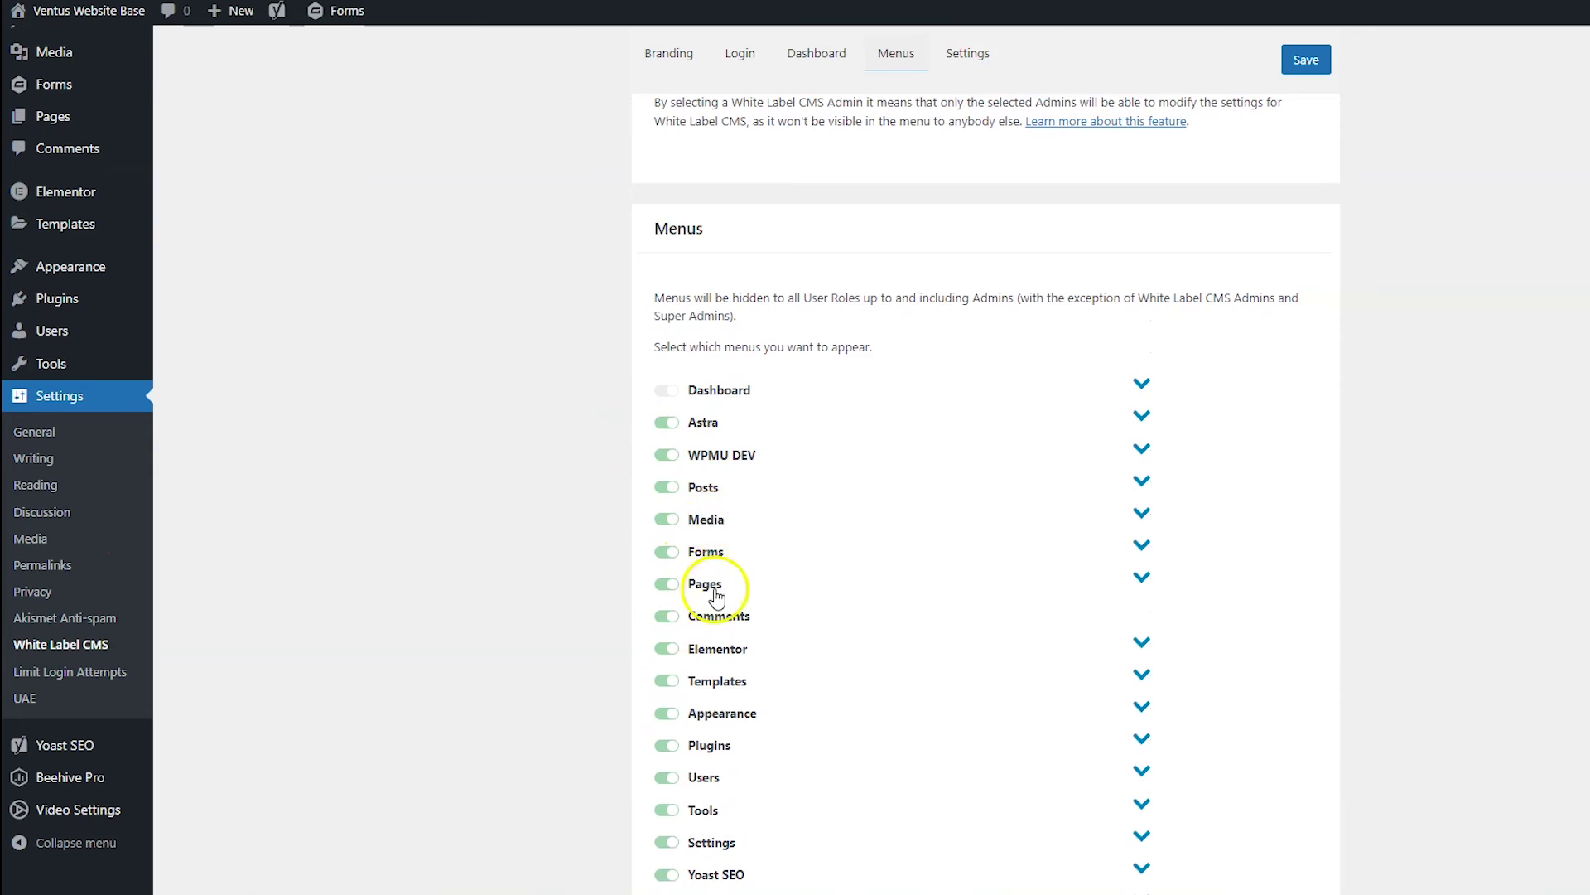
pyautogui.scroll(-2, 713, 596)
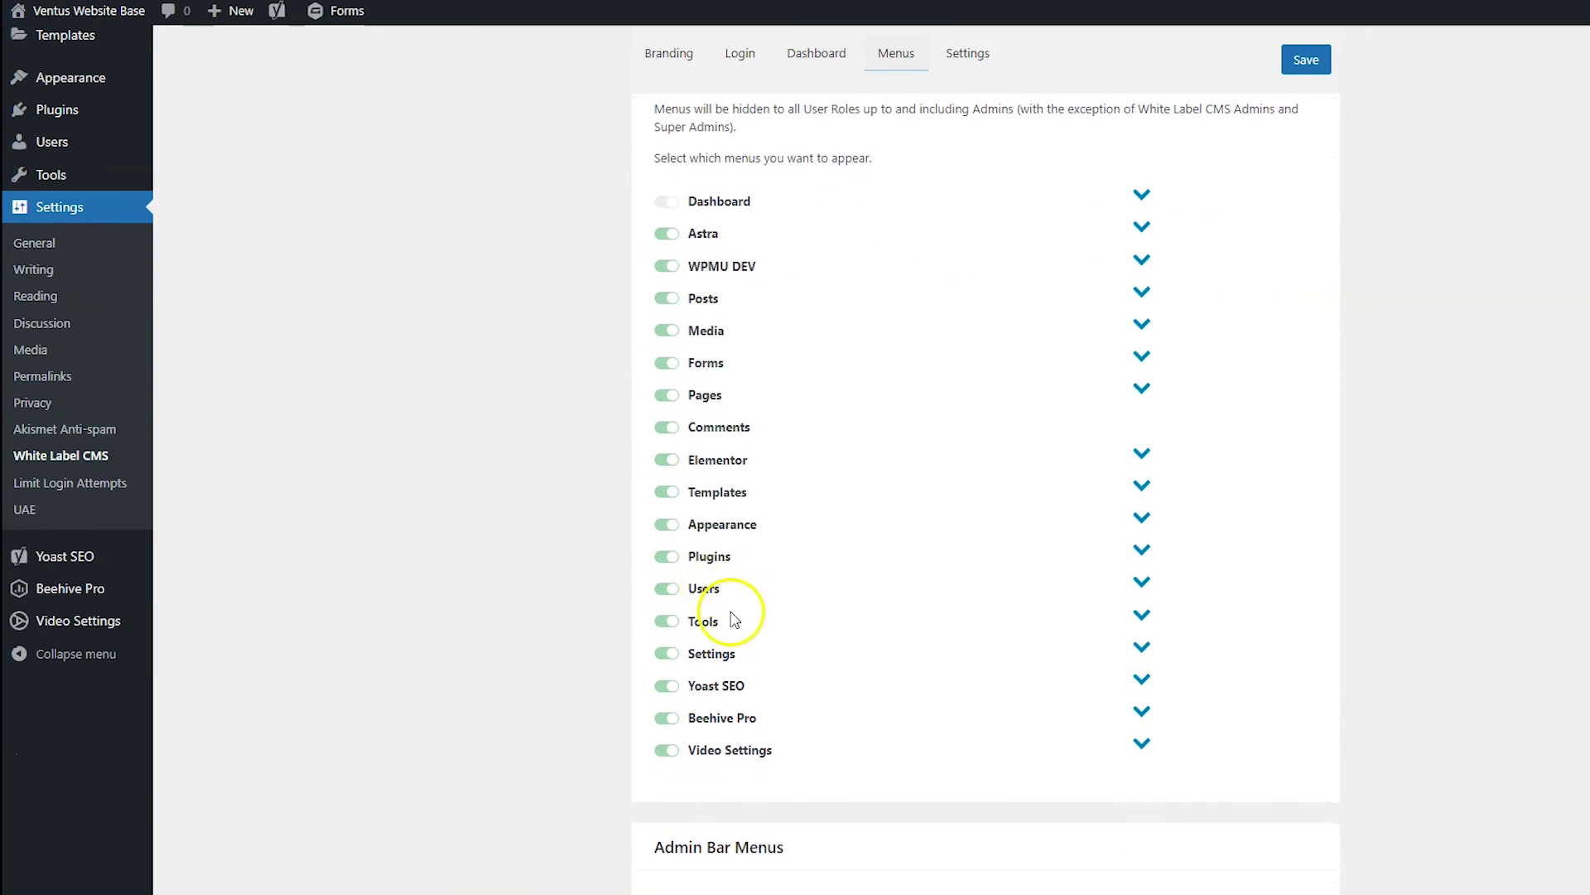
pyautogui.click(1142, 295)
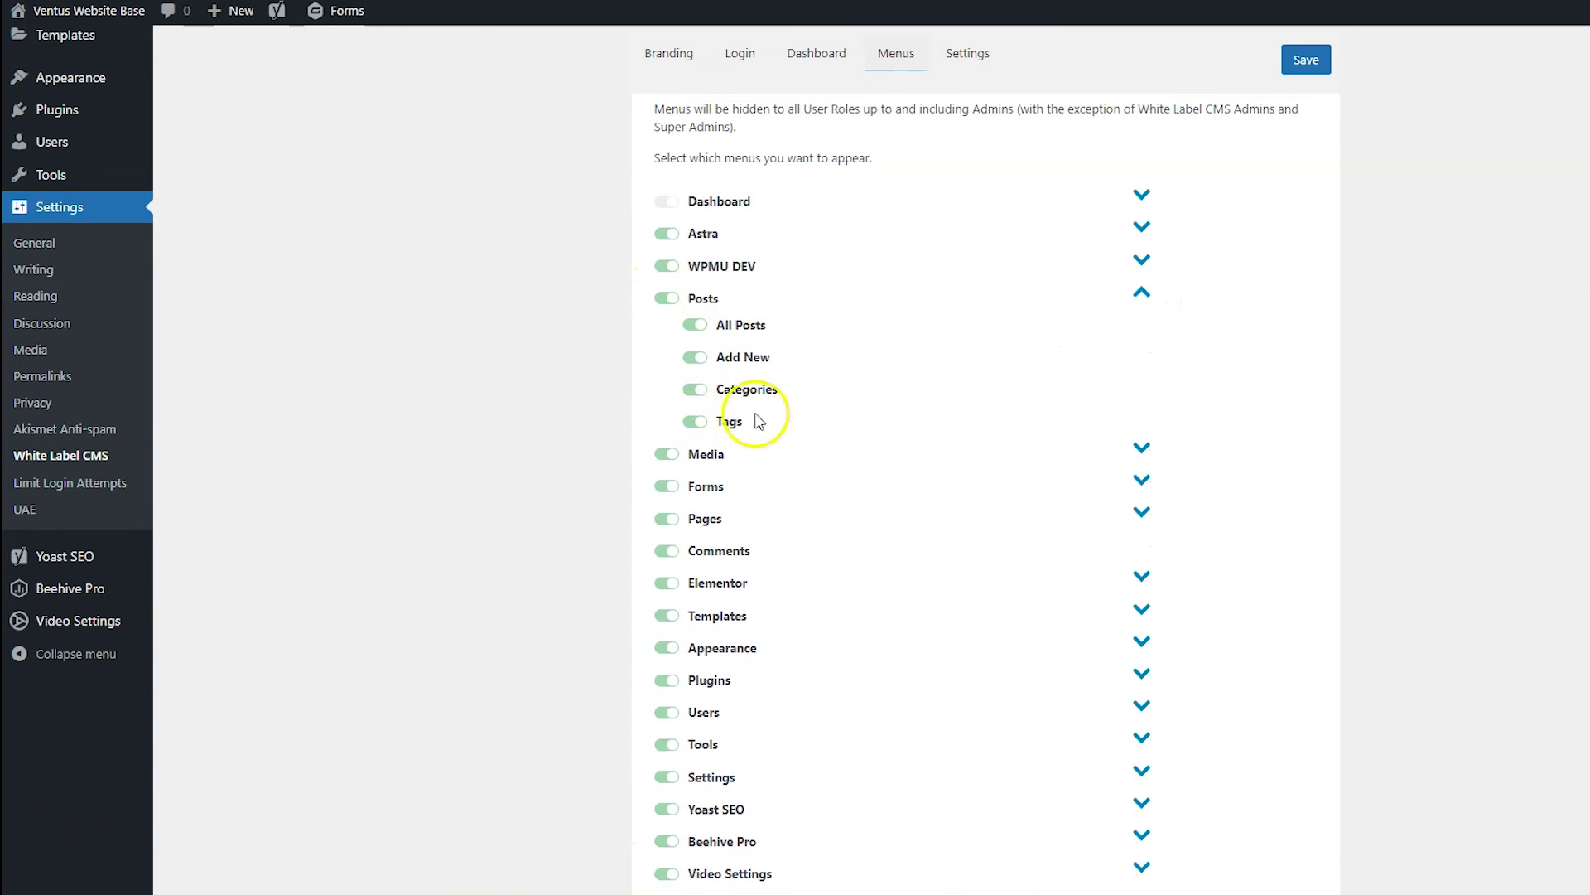
pyautogui.click(1142, 292)
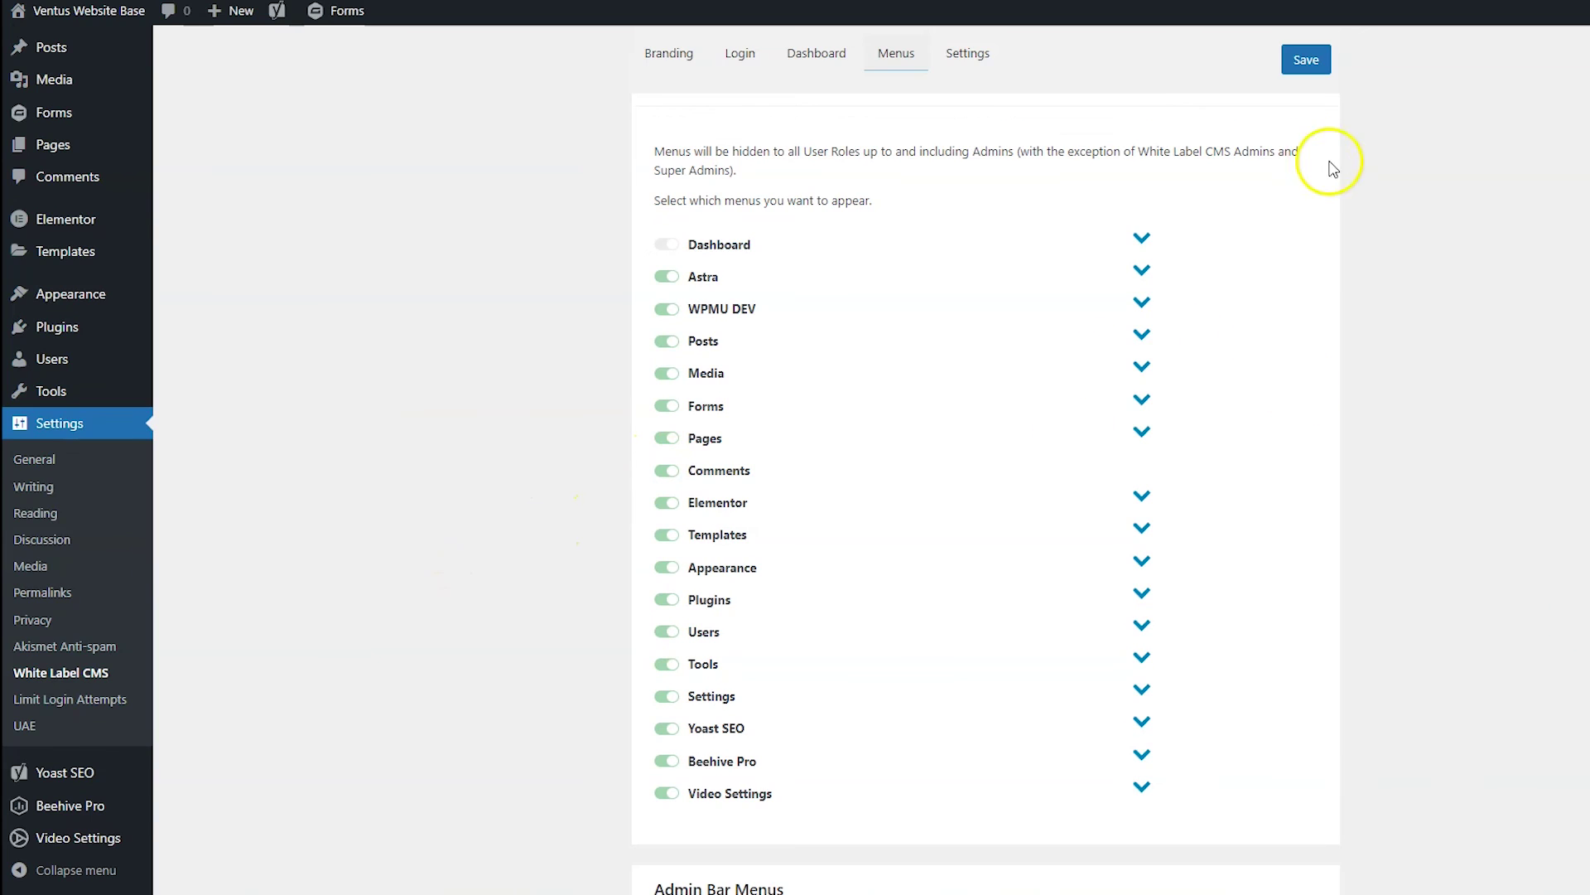
pyautogui.click(1306, 67)
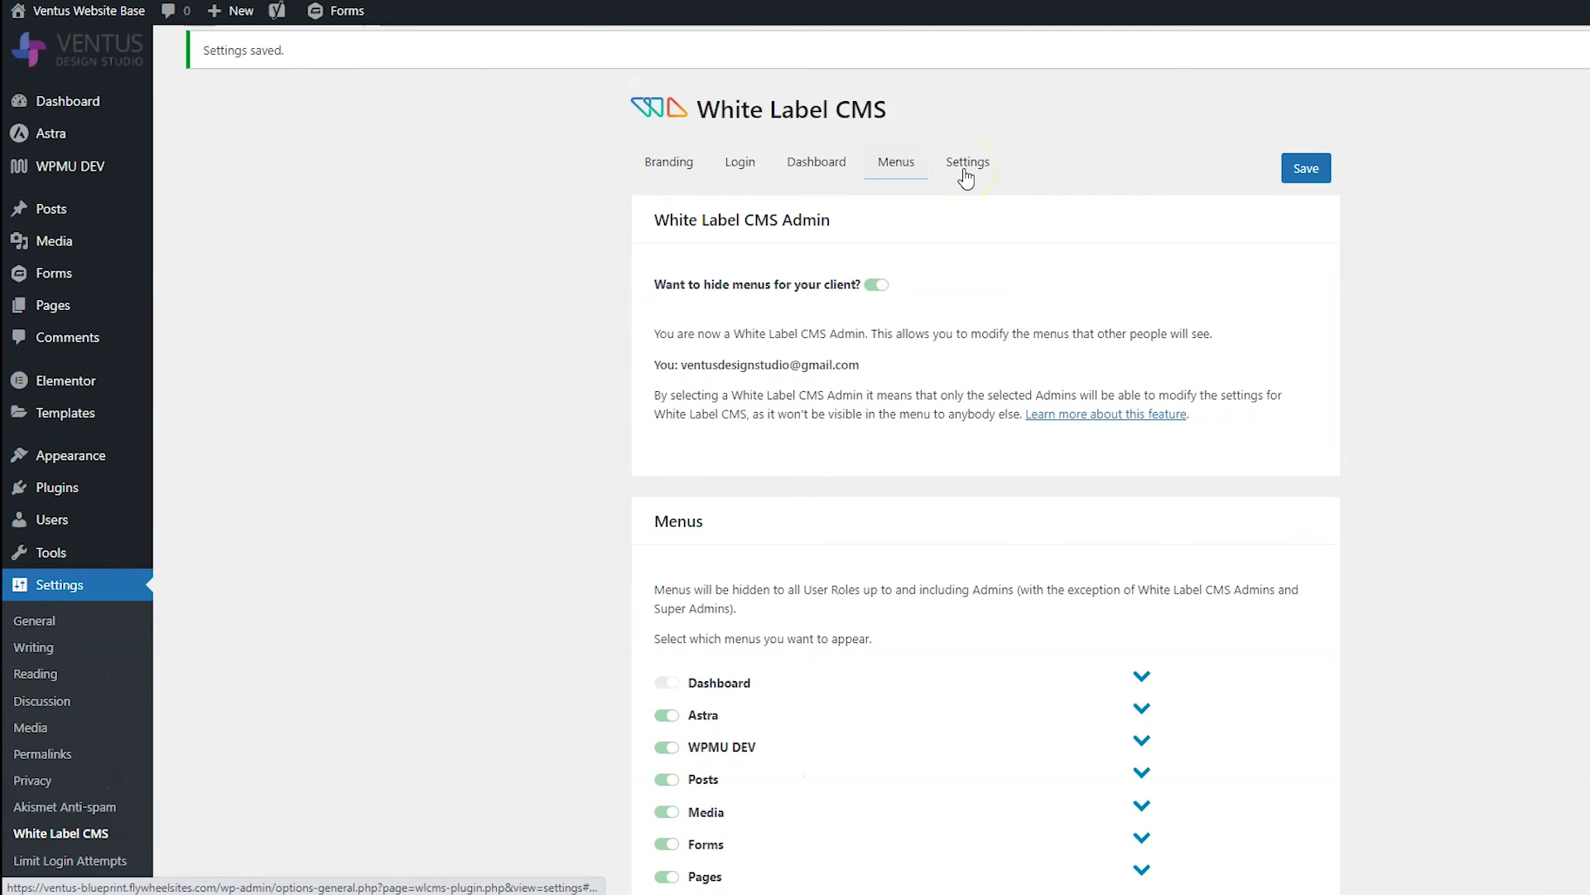
# Step: Open the White Label CMS Settings tab and inspect the empty Custom CSS for Admin box
pyautogui.click(966, 175)
pyautogui.scroll(-4, 987, 270)
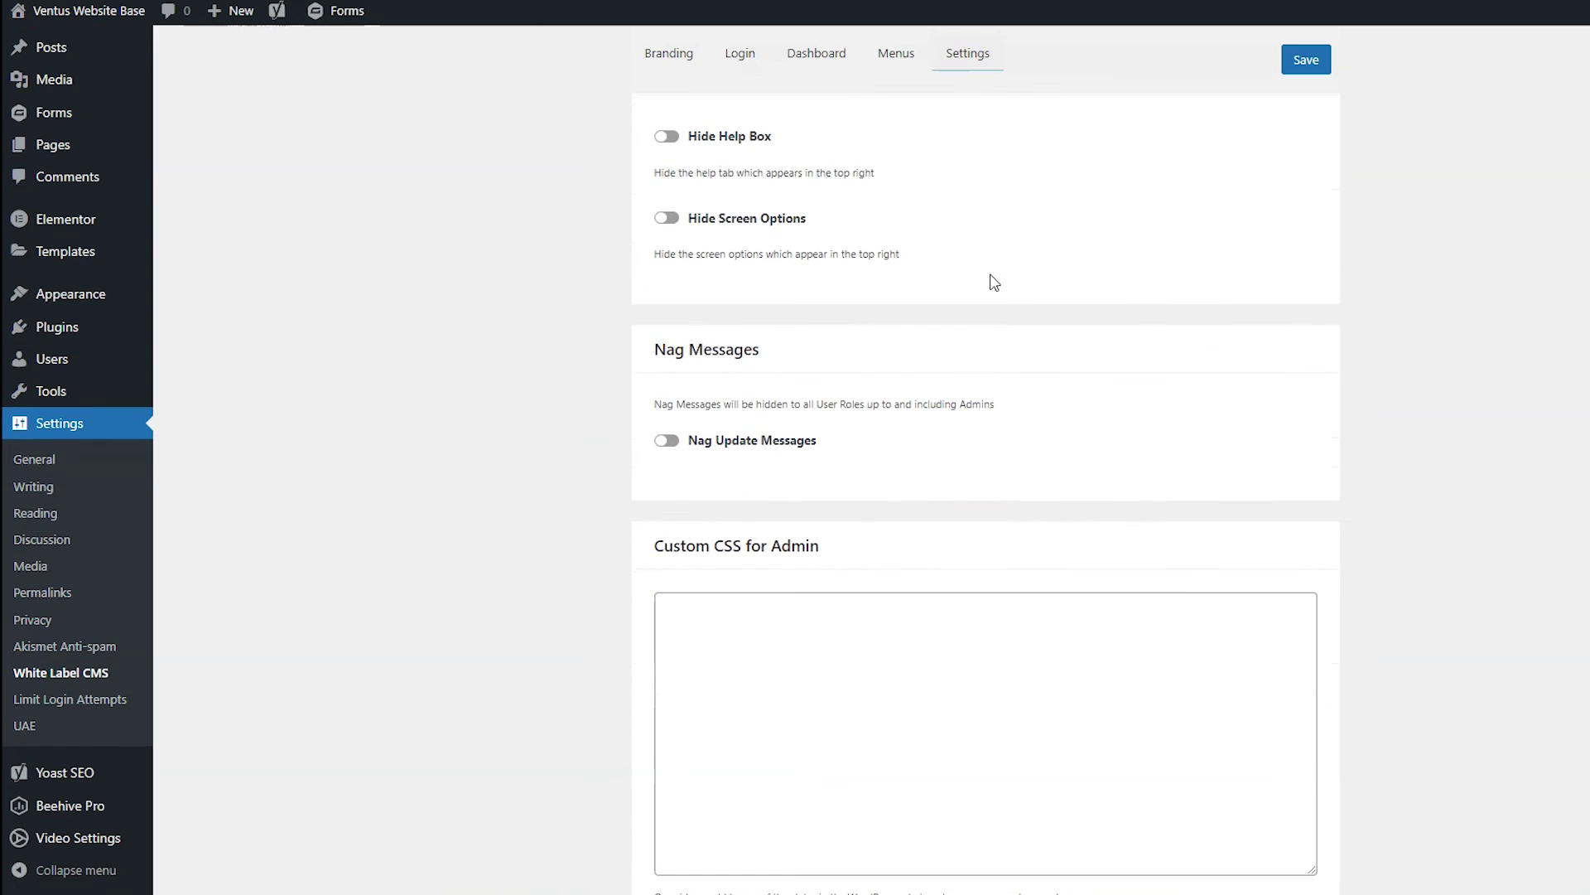
pyautogui.scroll(-3, 993, 282)
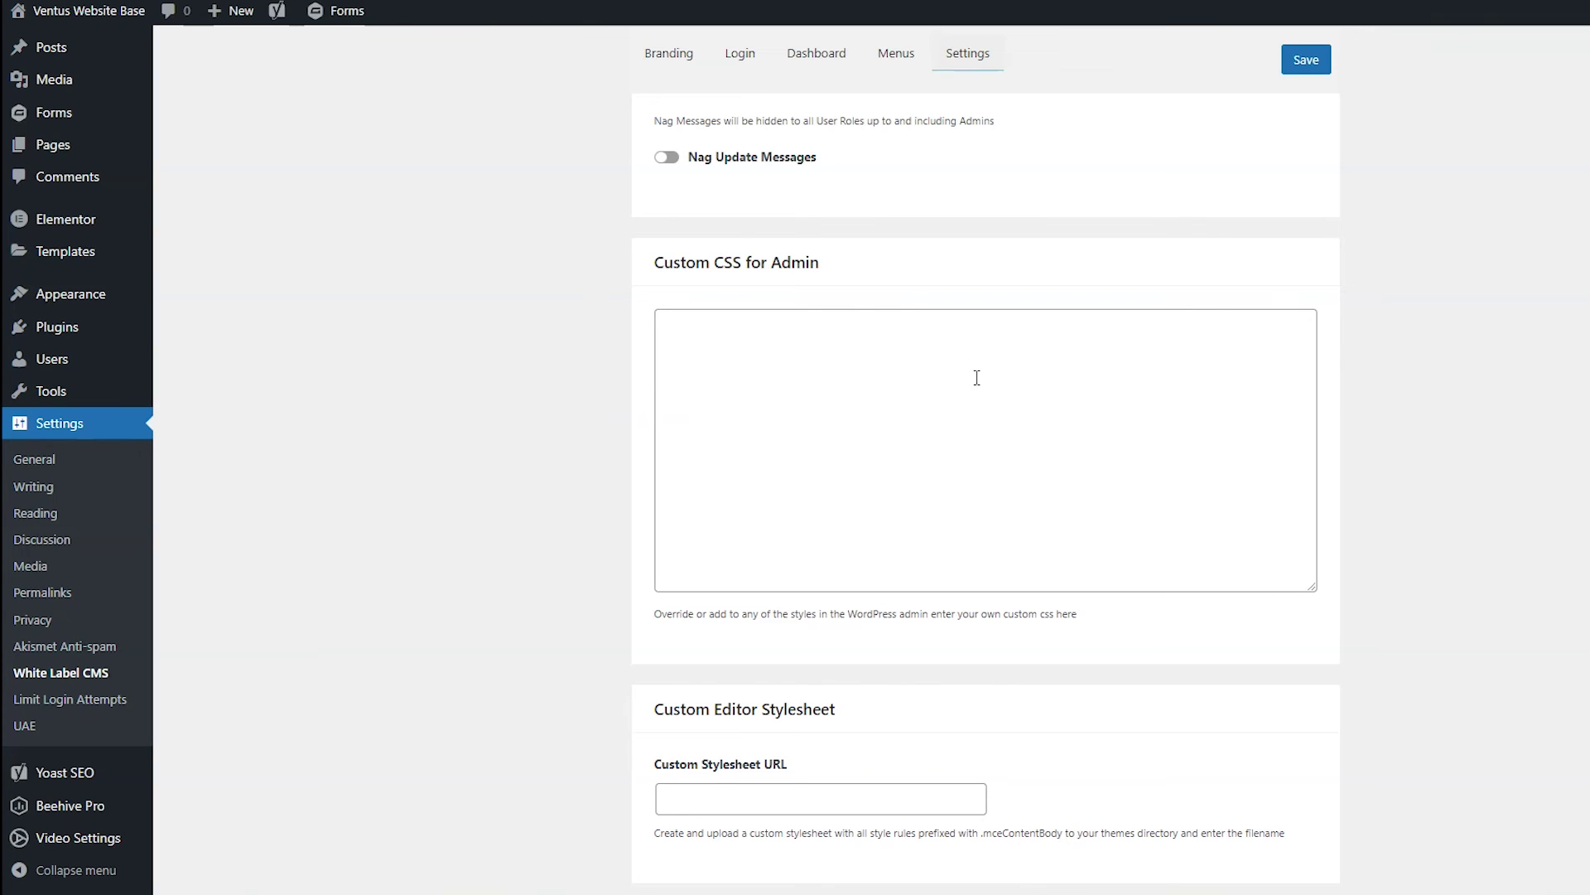
pyautogui.click(826, 455)
pyautogui.scroll(5, 366, 461)
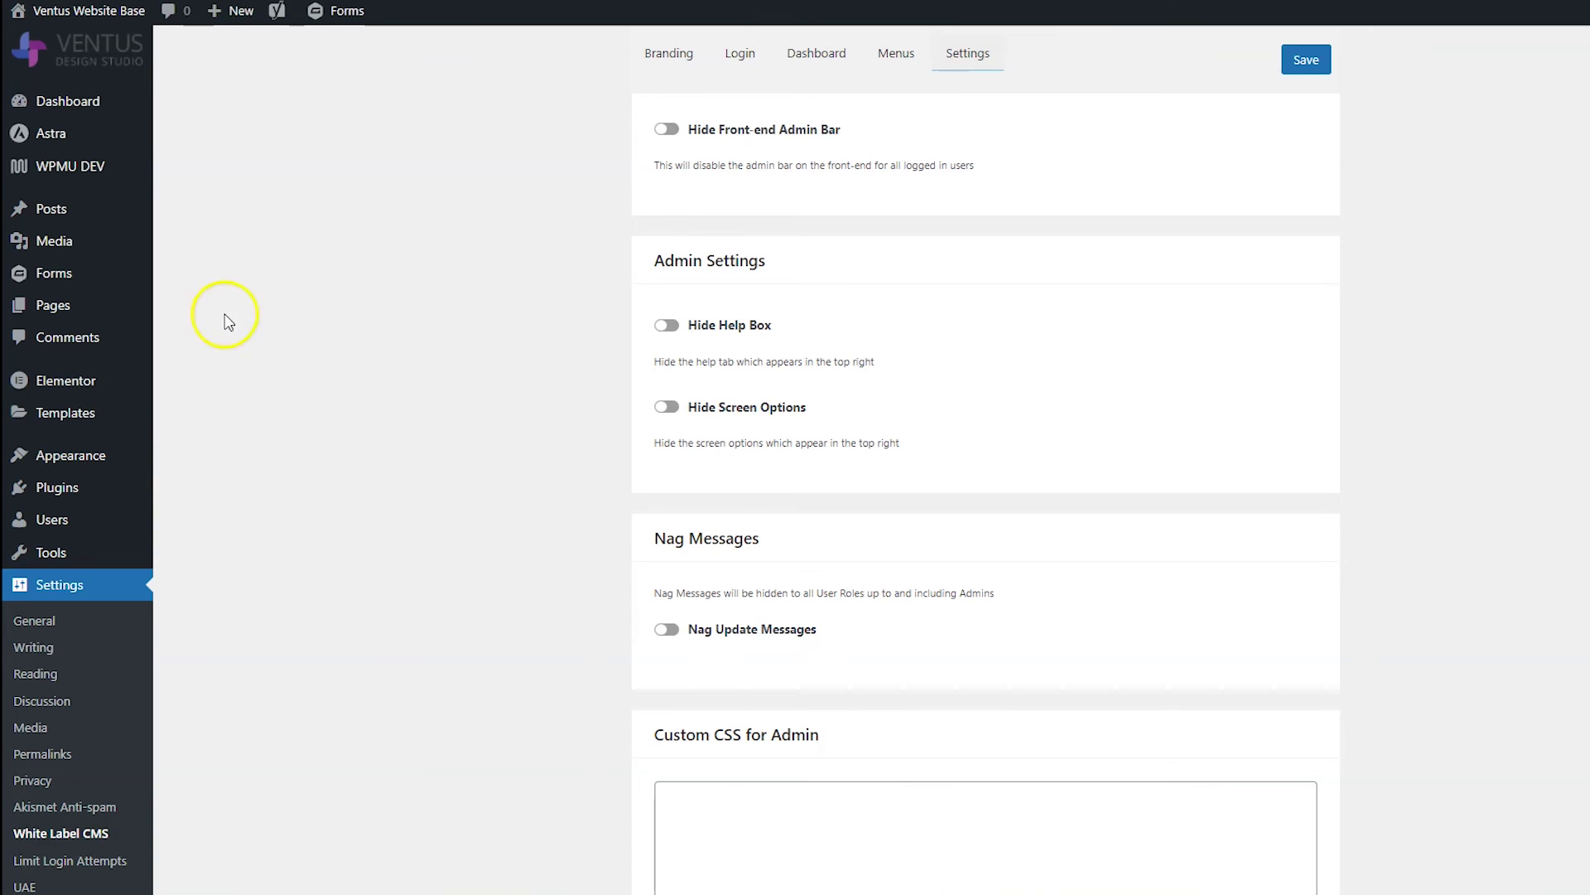
# Step: Inspect the Ventus logo in DevTools and select the #adminmenuback element to view its styles
pyautogui.rightClick(108, 70)
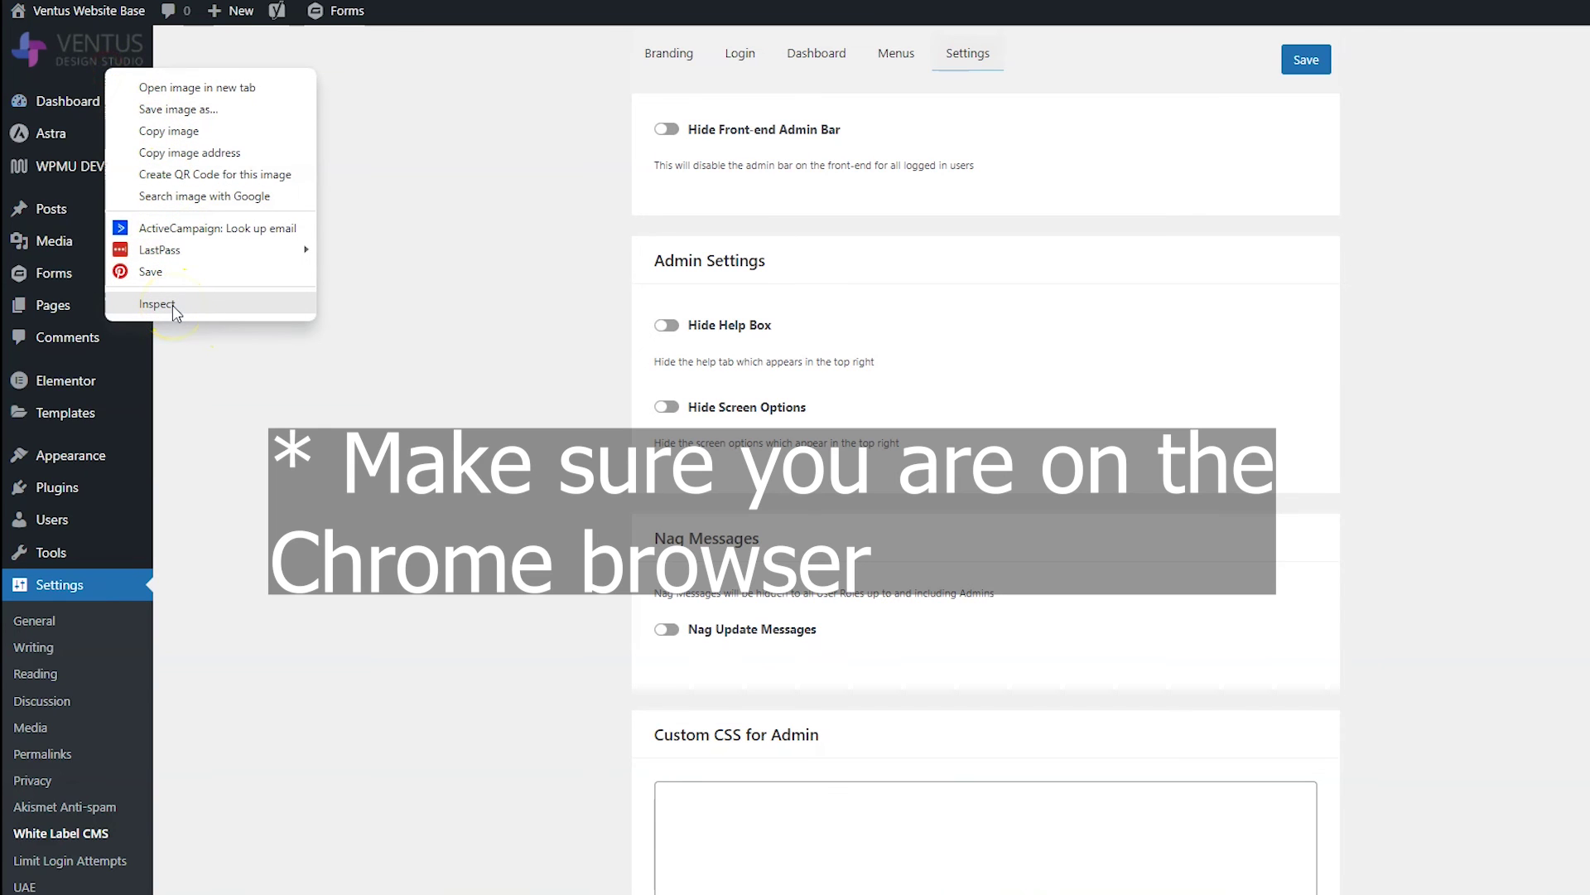
pyautogui.click(172, 305)
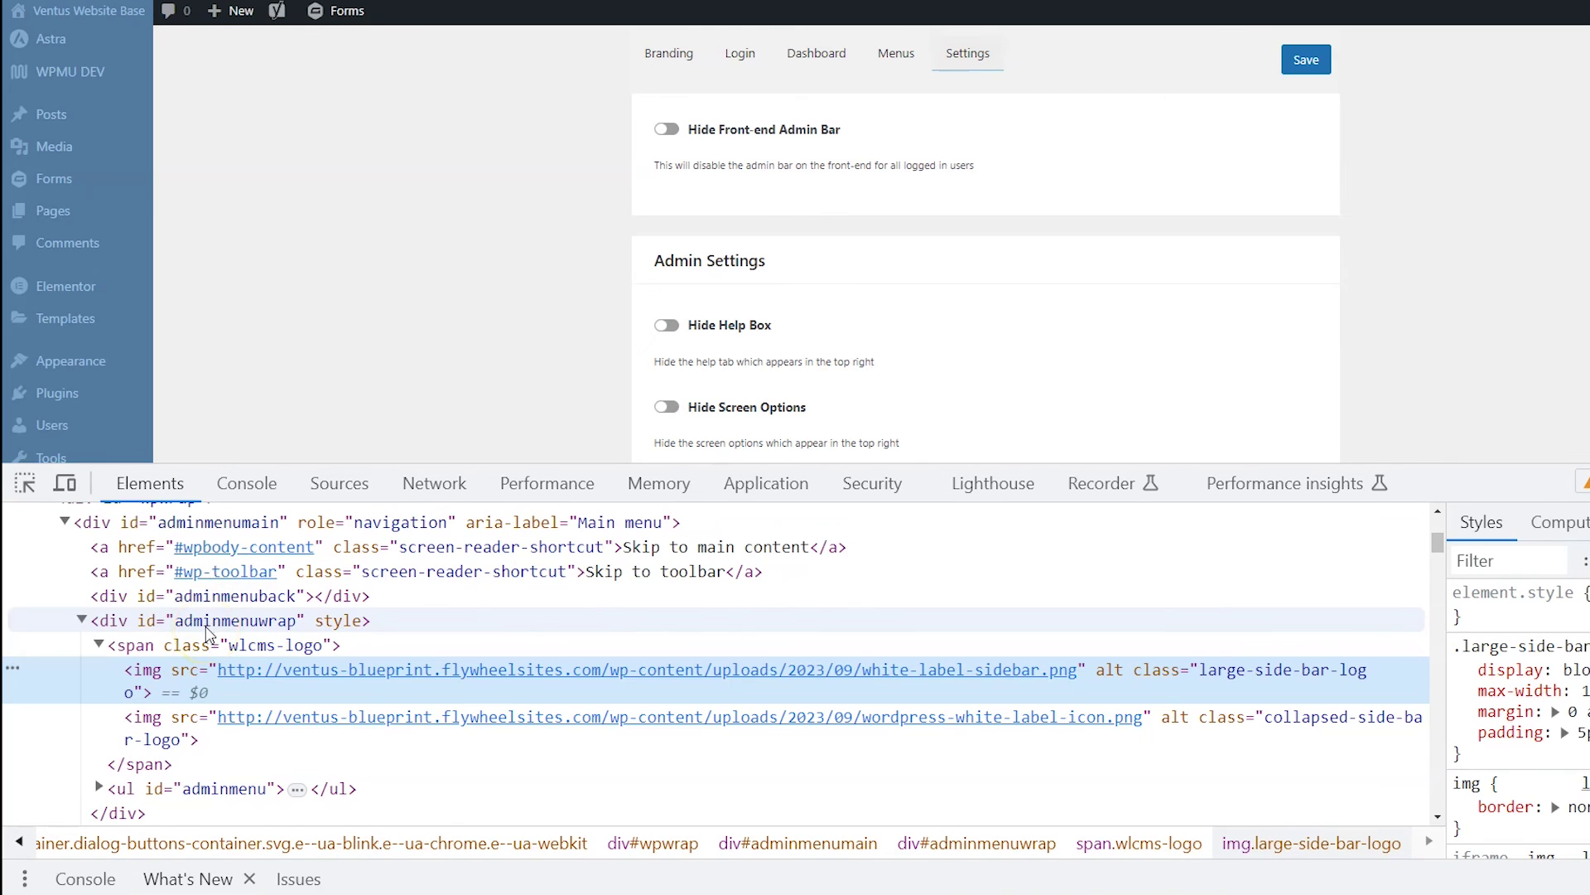
pyautogui.scroll(1, 207, 636)
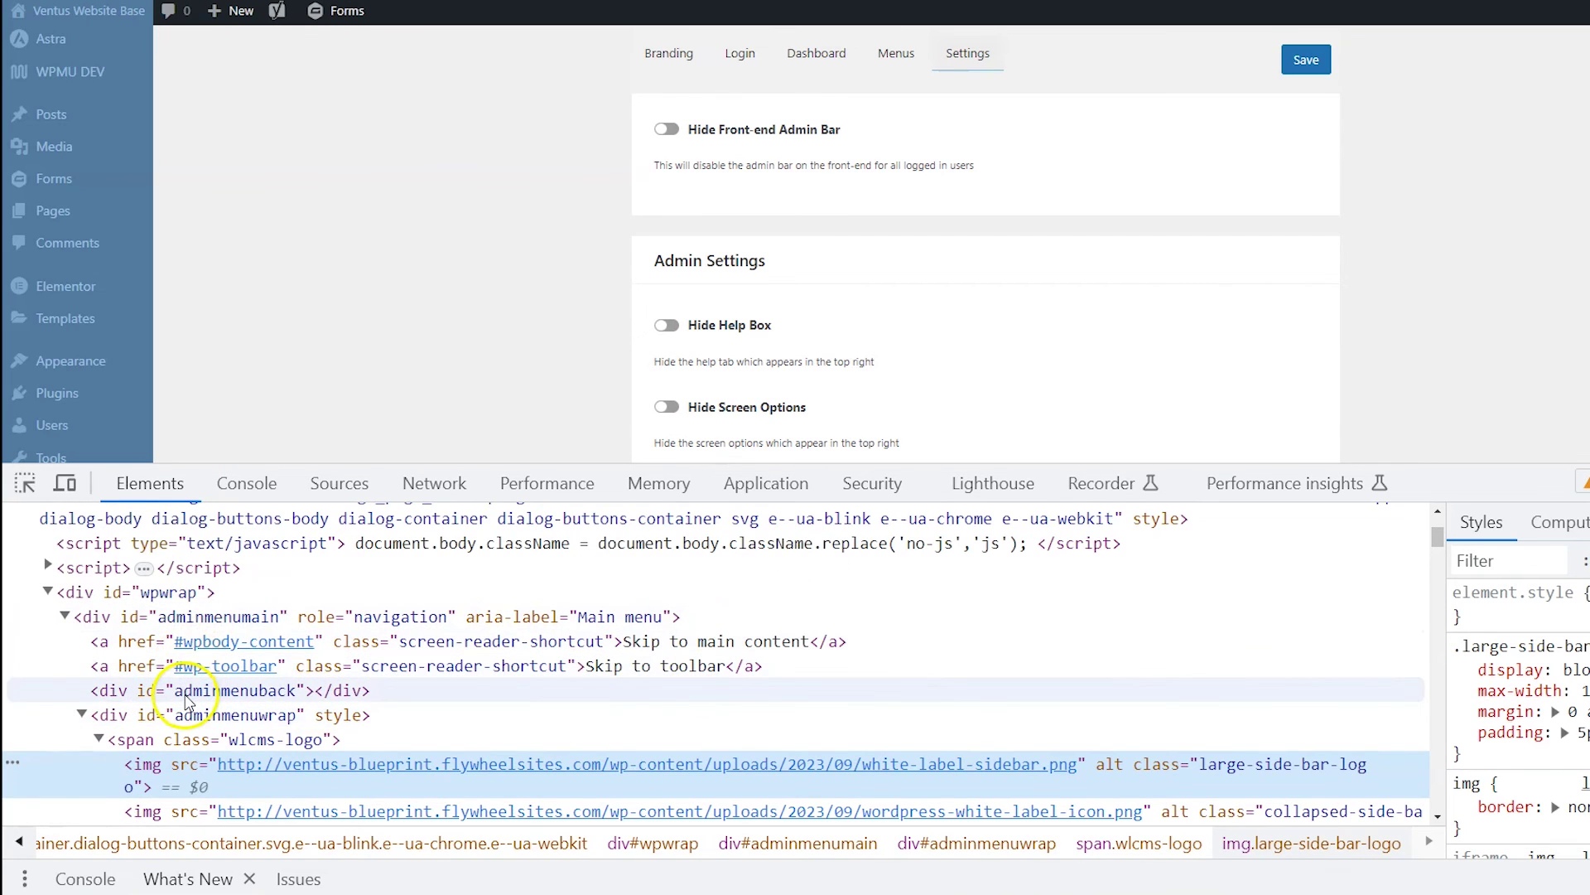
pyautogui.scroll(-1, 187, 696)
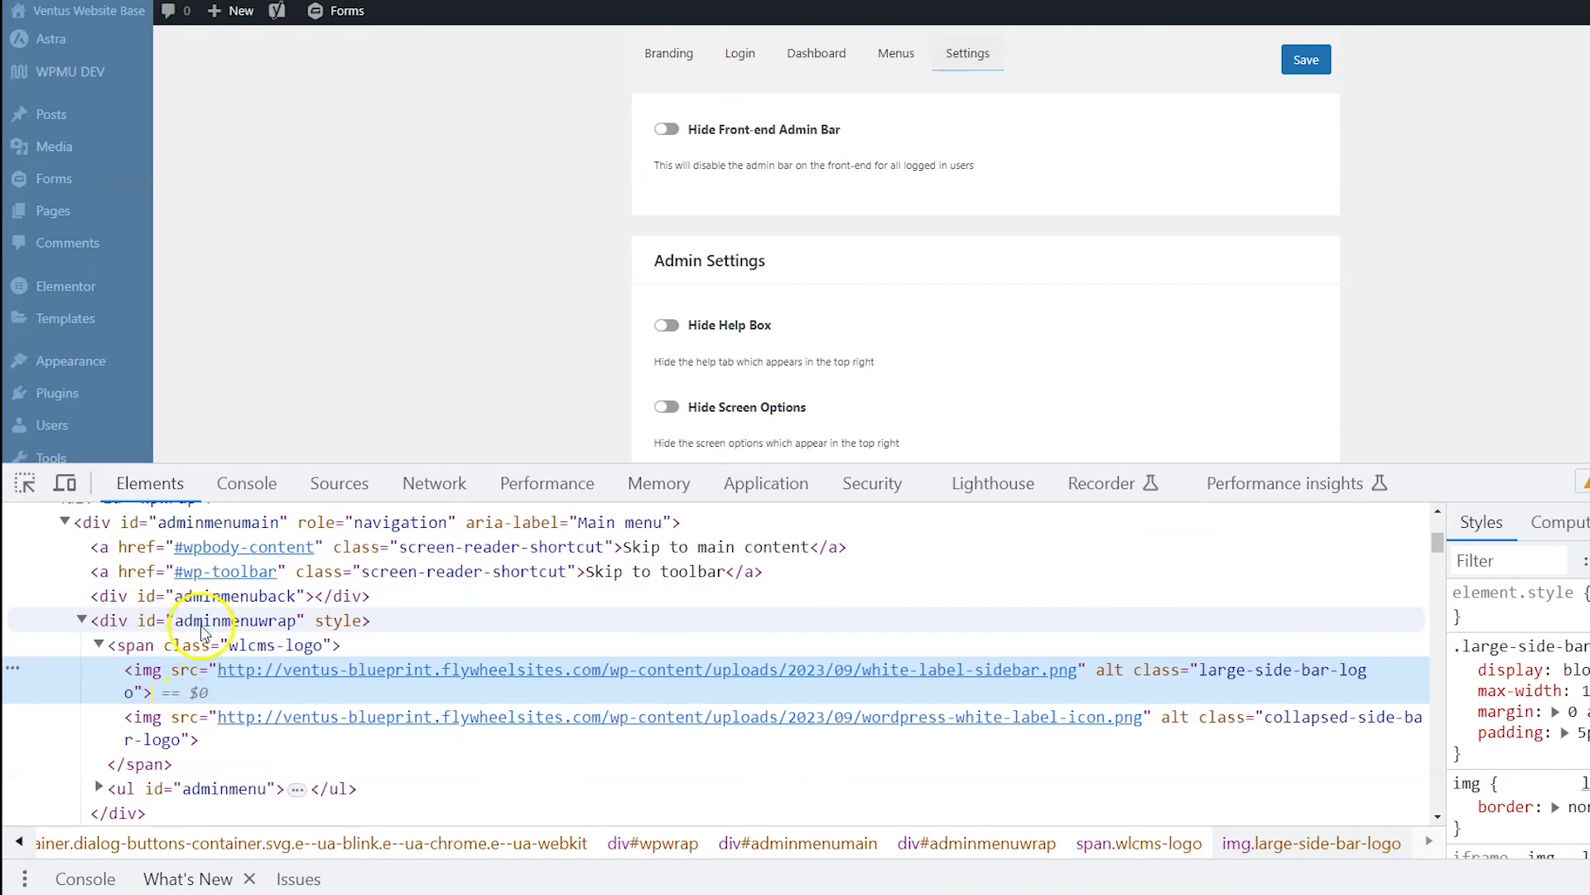
pyautogui.click(200, 602)
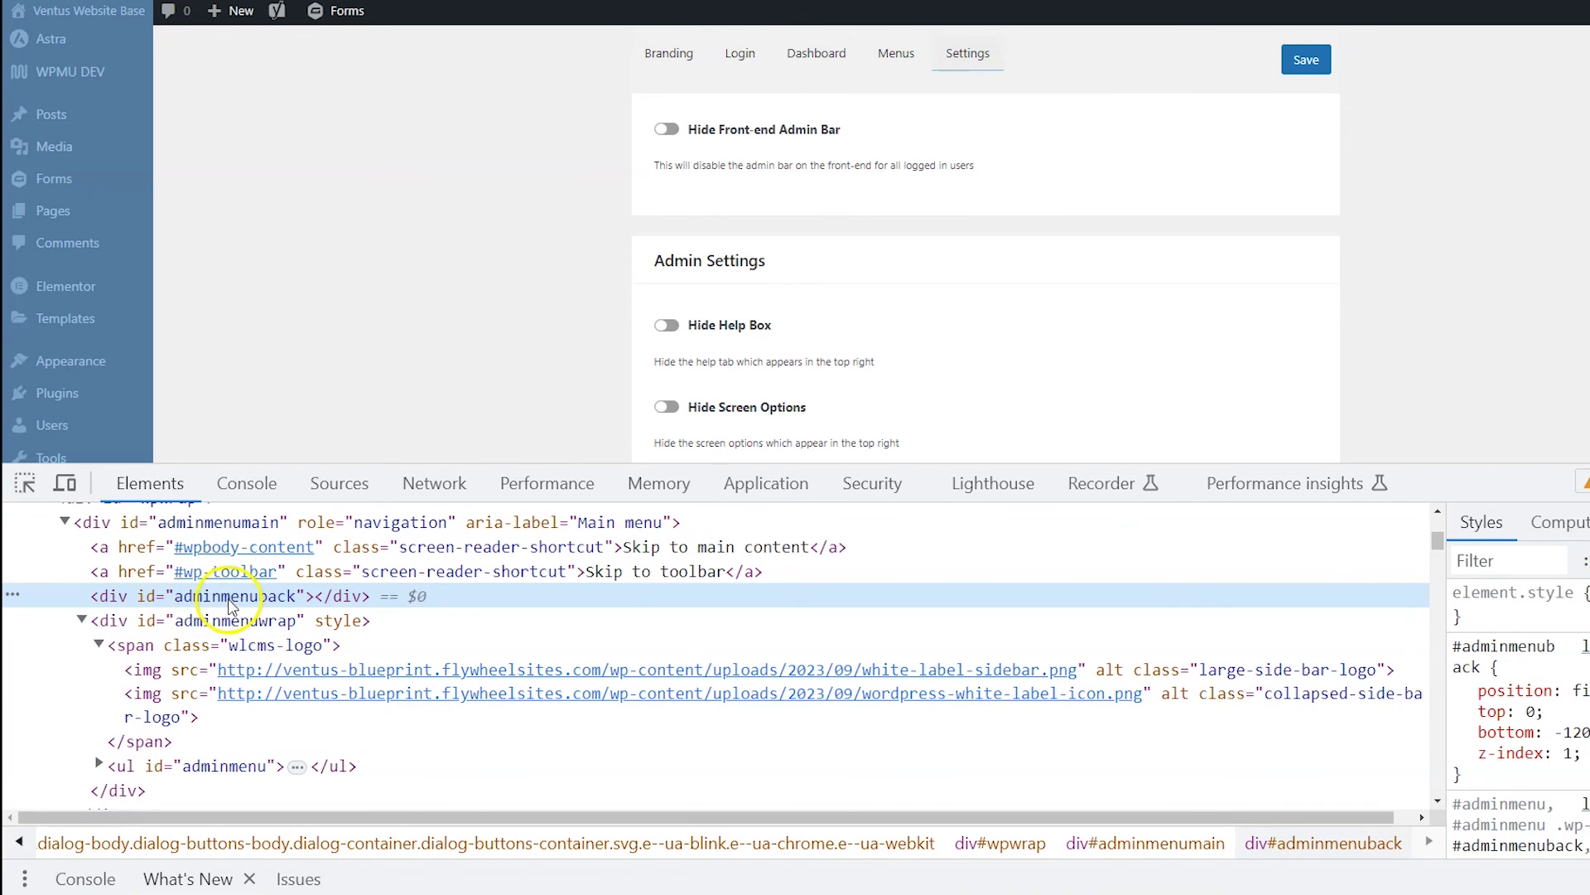
pyautogui.scroll(2, 124, 298)
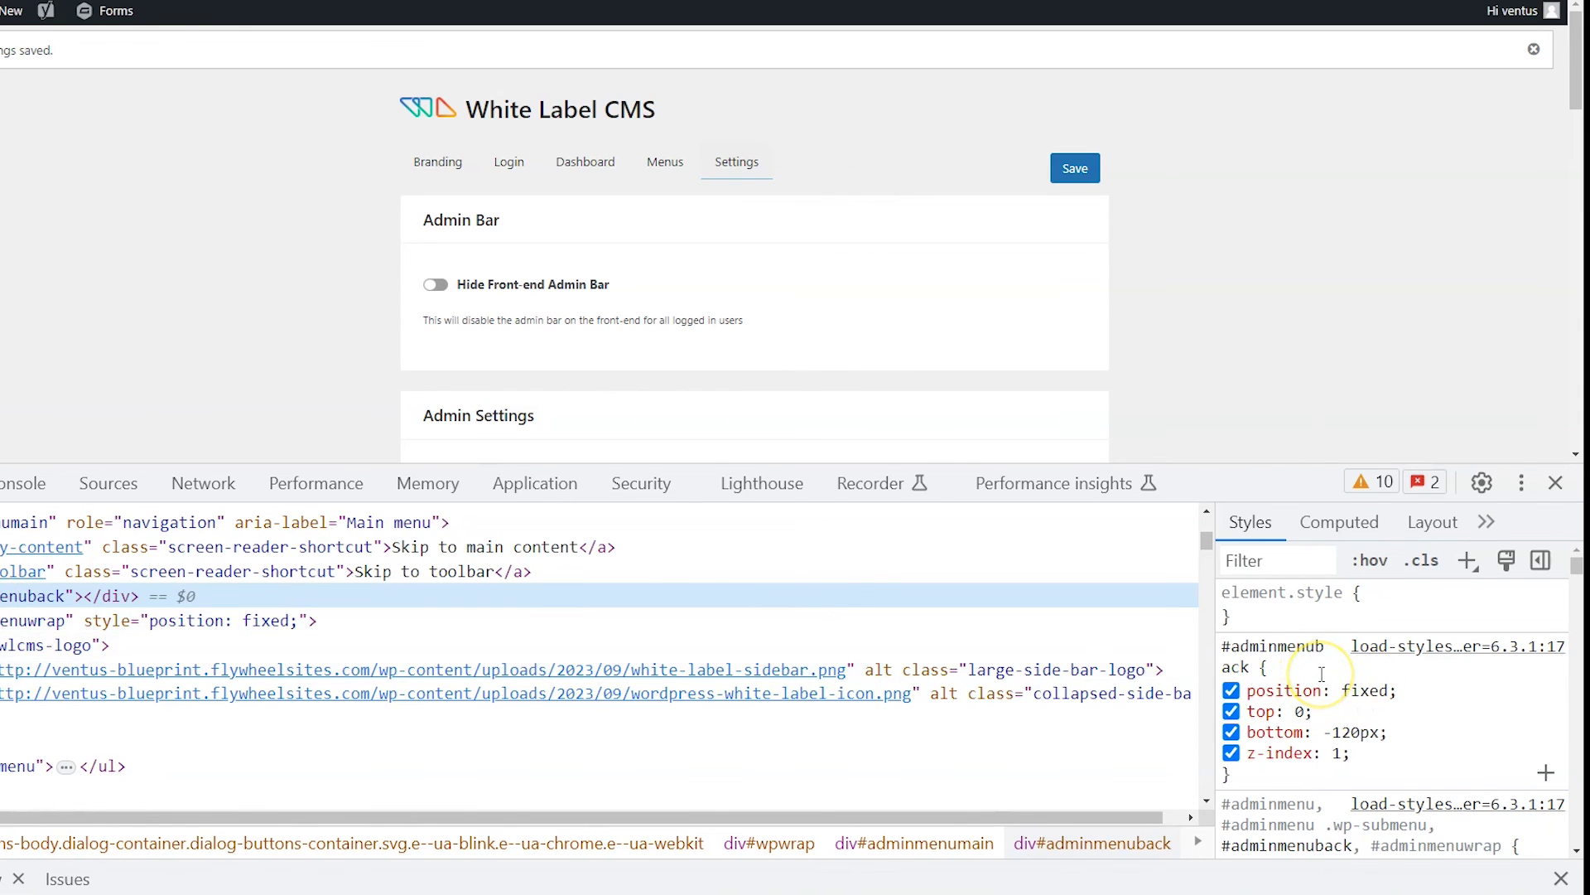
pyautogui.scroll(-3, 1322, 674)
pyautogui.scroll(1, 1325, 675)
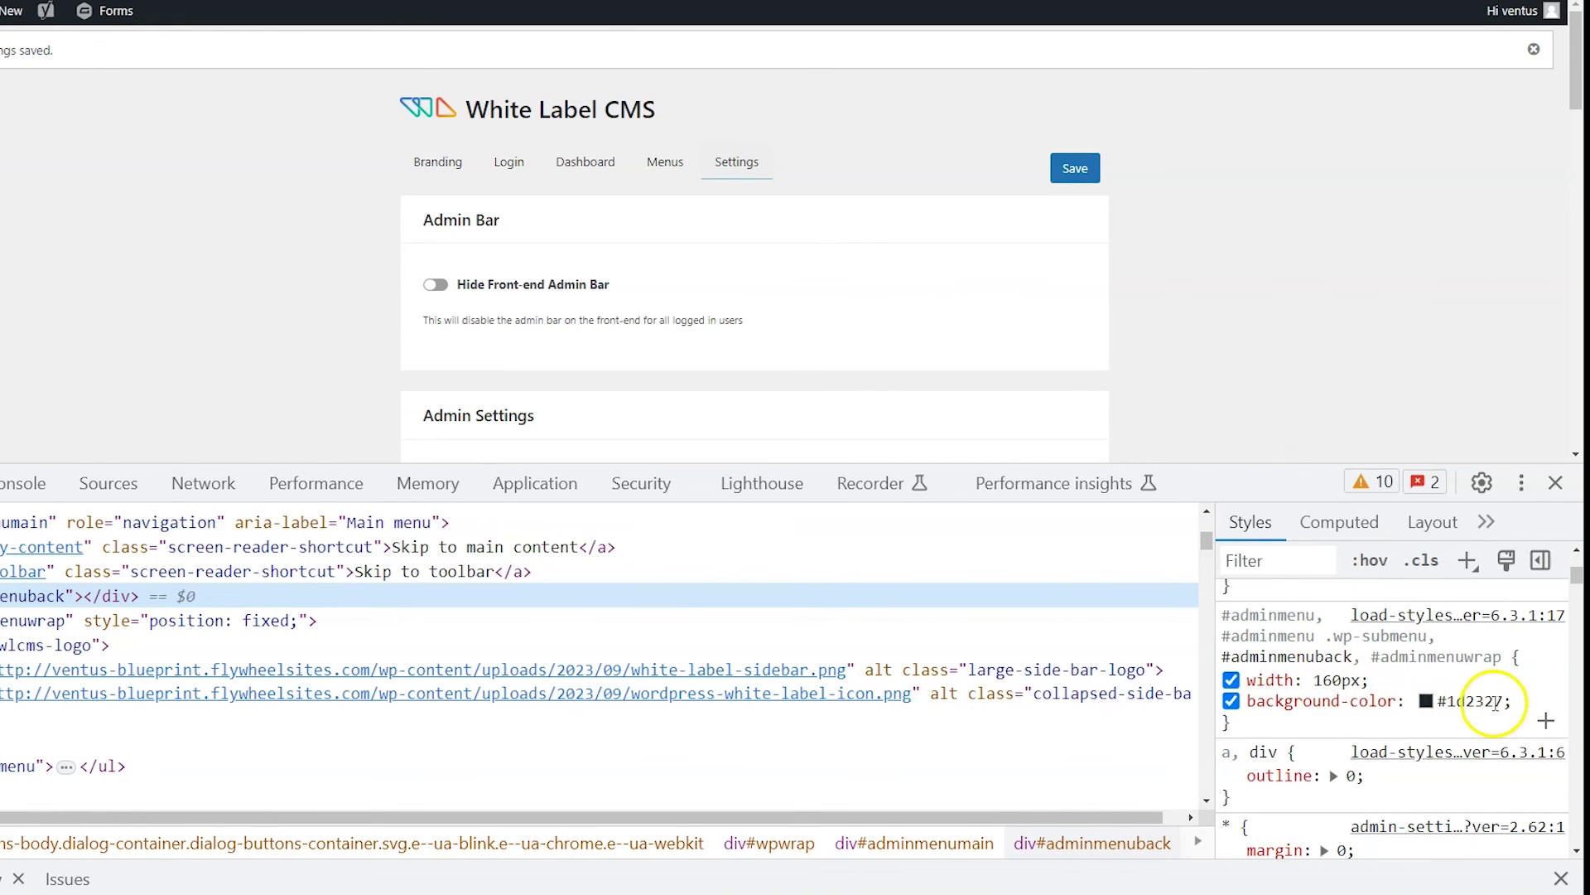
# Step: Change the menu background-color from #1d2327 to #FFF to preview, then select the #adminmenu rule
pyautogui.click(1442, 703)
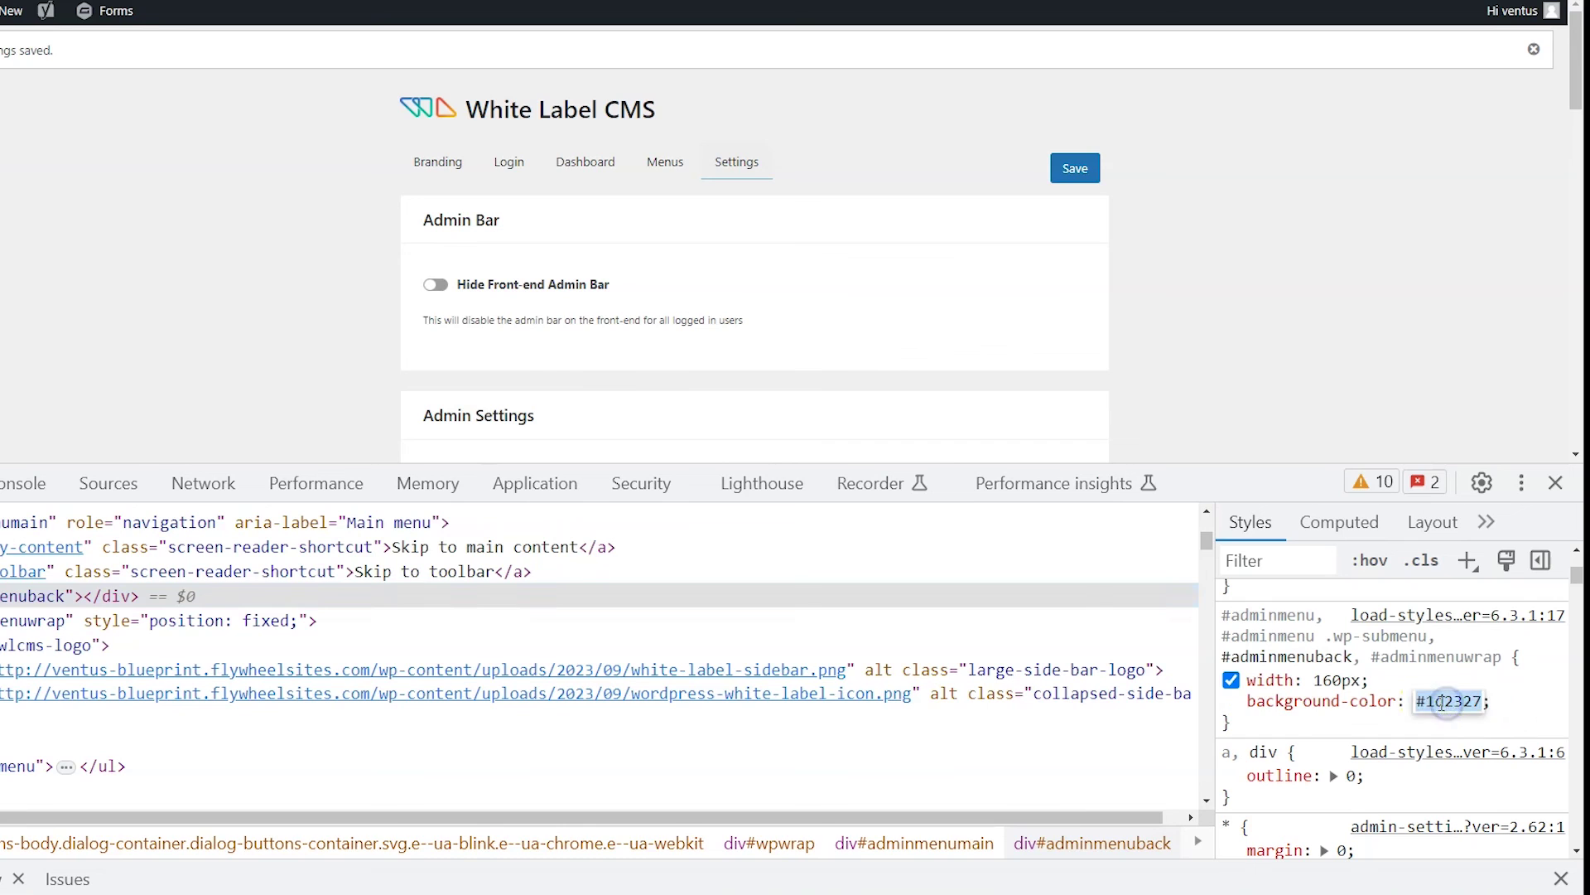
pyautogui.moveTo(1422, 701); pyautogui.dragTo(1489, 700)
pyautogui.write('FFF')
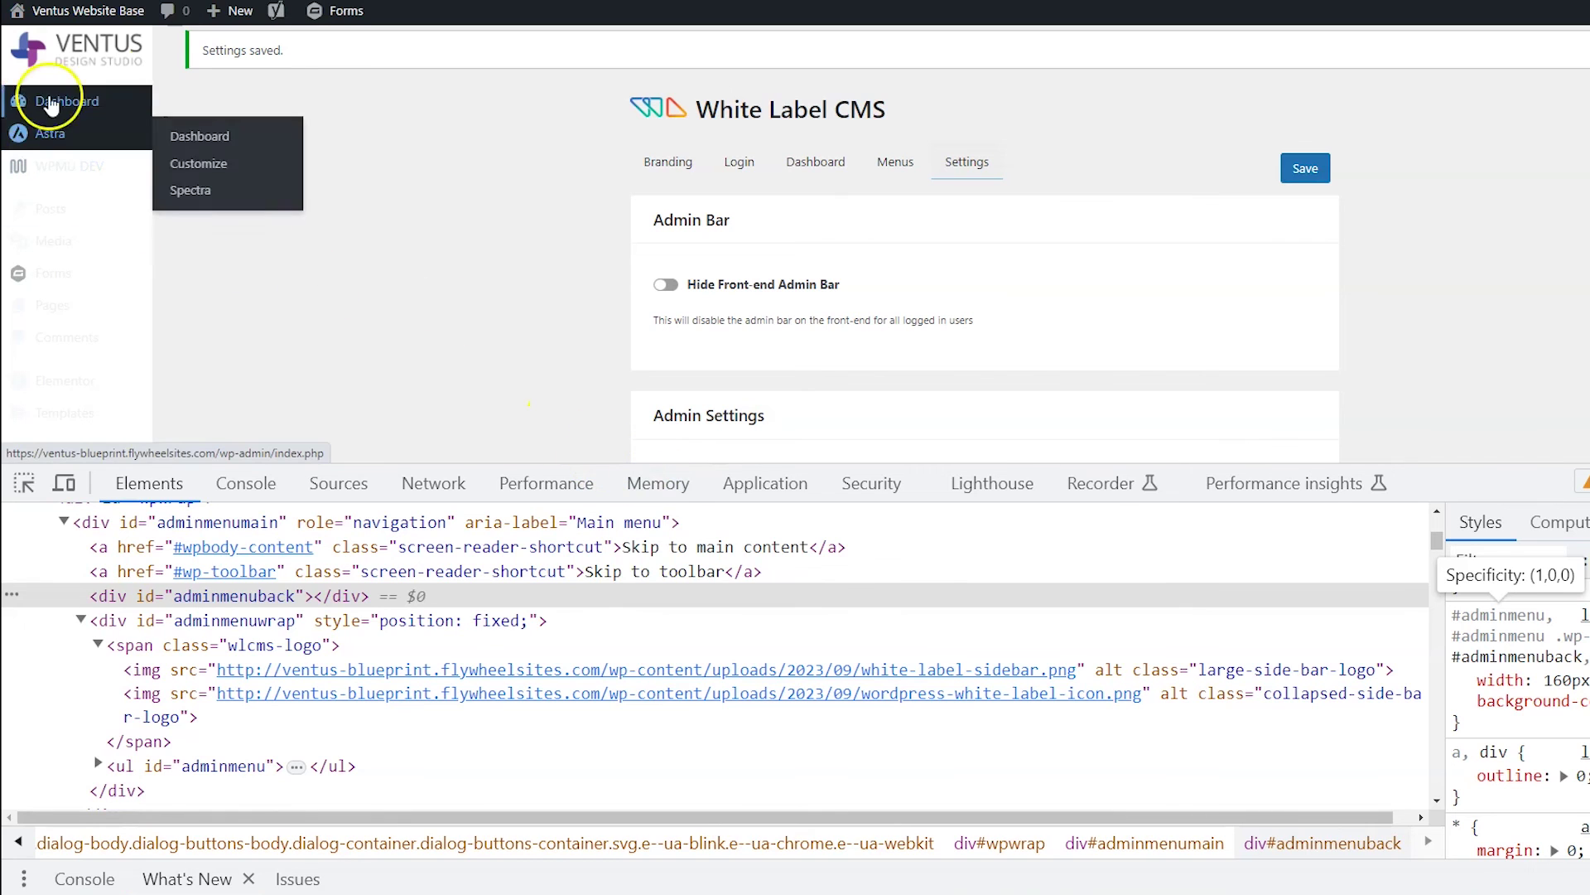
pyautogui.click(332, 173)
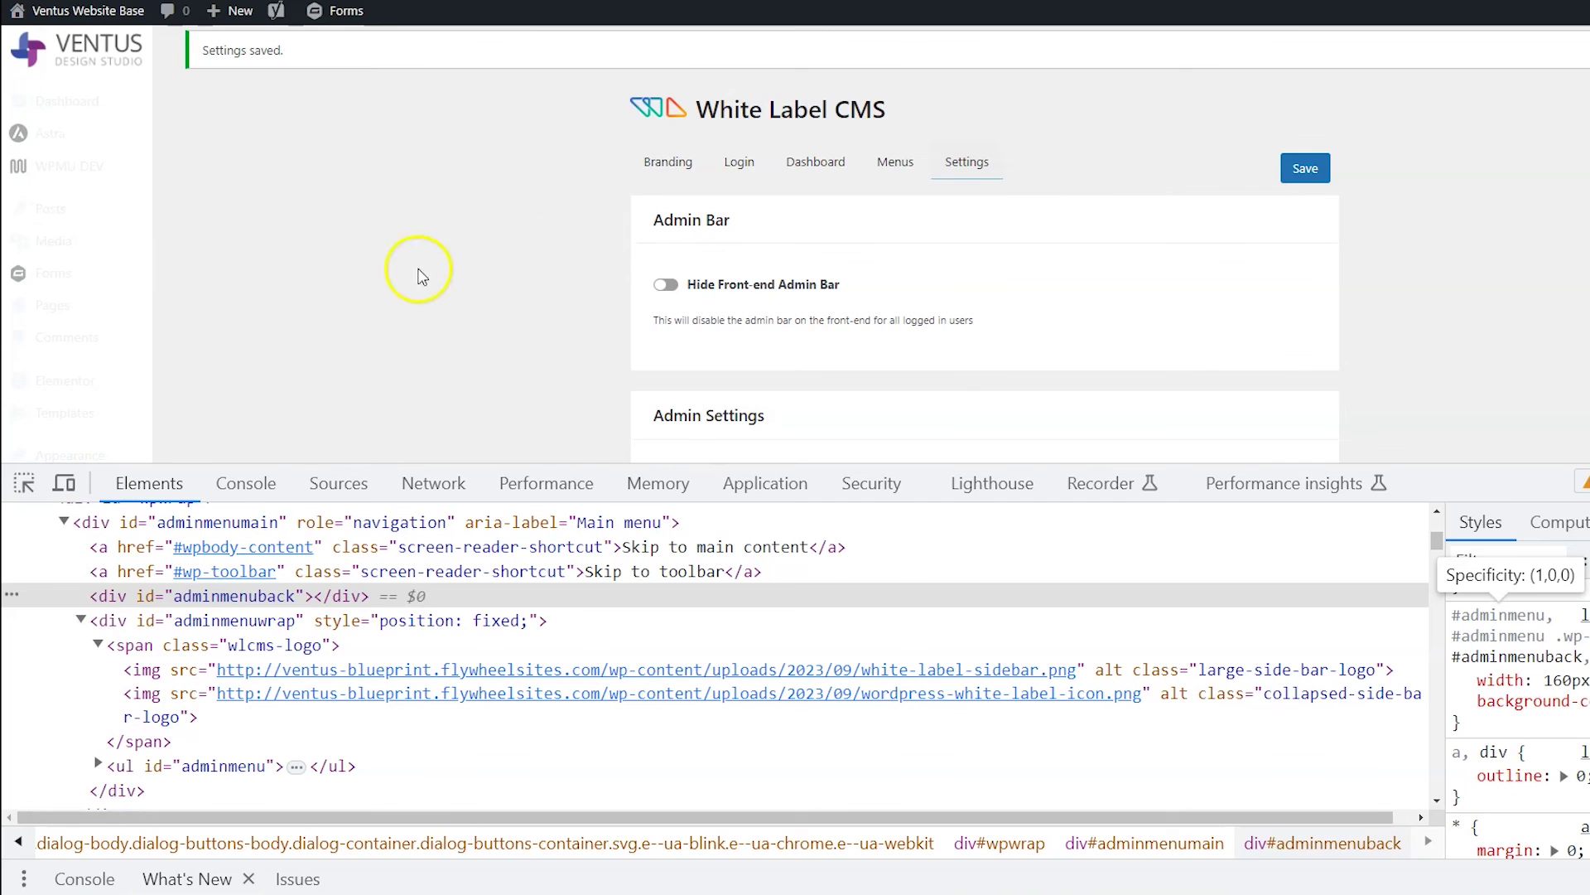
pyautogui.moveTo(52, 124)
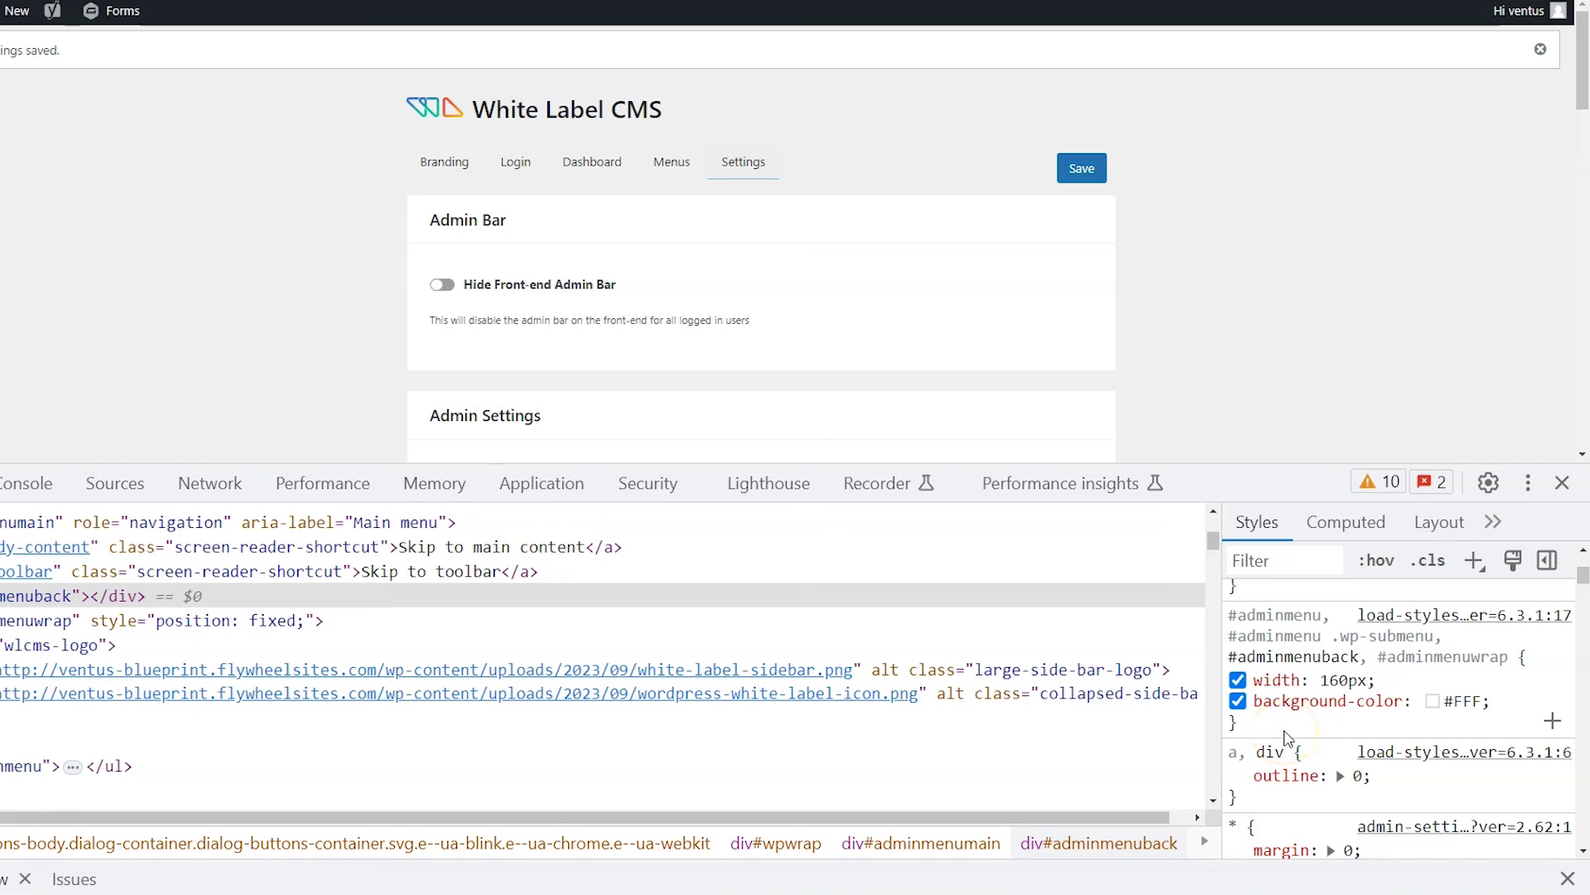
pyautogui.moveTo(1286, 737); pyautogui.dragTo(1230, 617)
pyautogui.hotkey('ctrl', 'c')
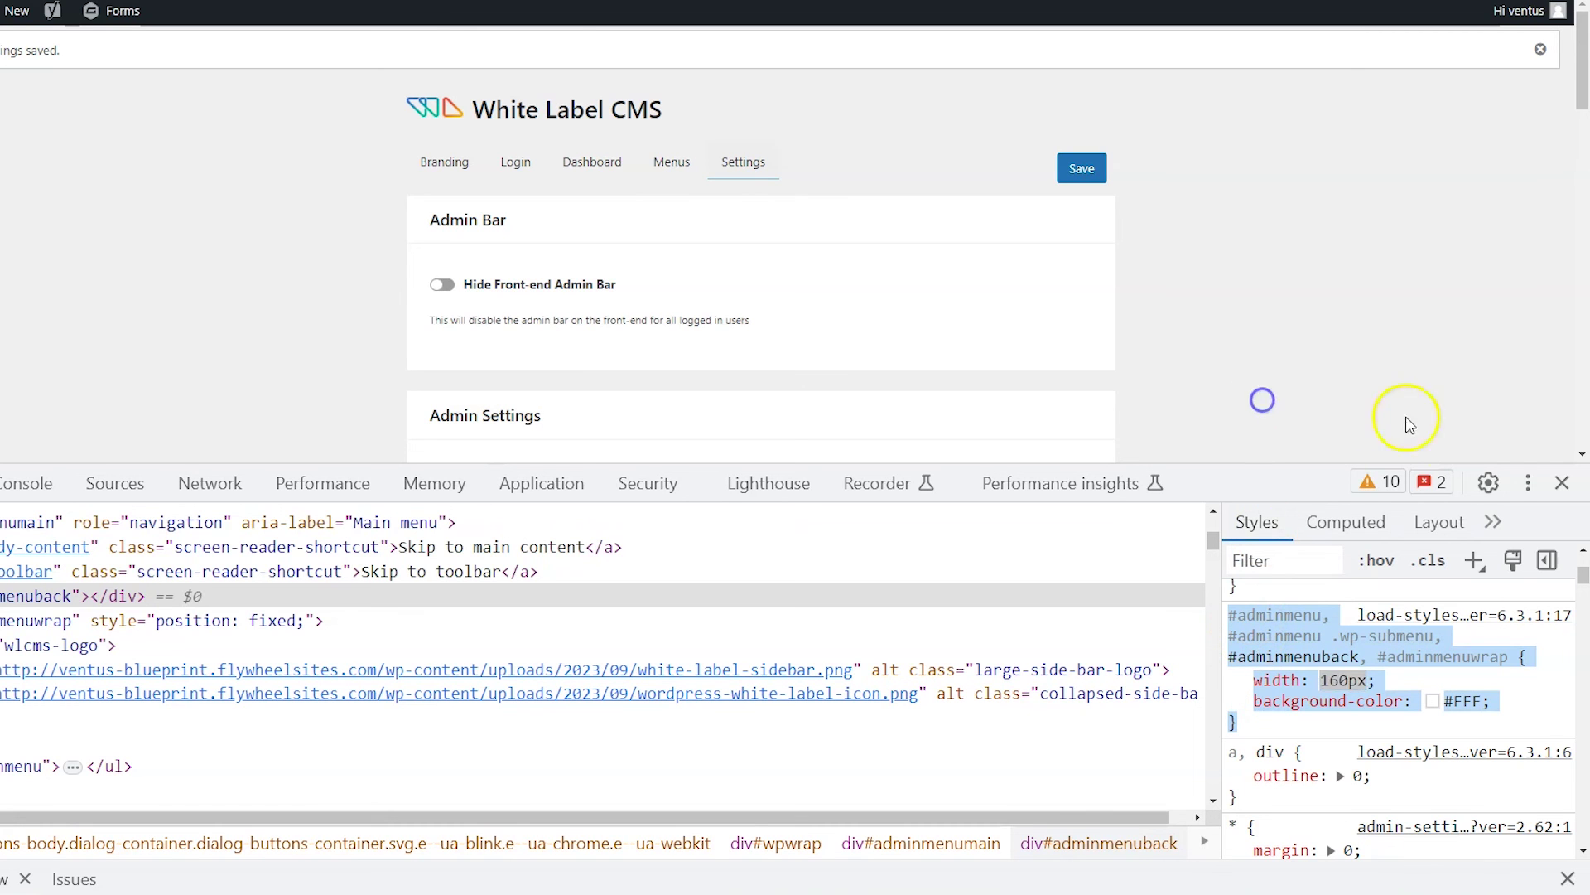
# Step: Close DevTools and reload the White Label CMS page to drop the temporary style
pyautogui.click(1561, 482)
pyautogui.scroll(-9, 977, 544)
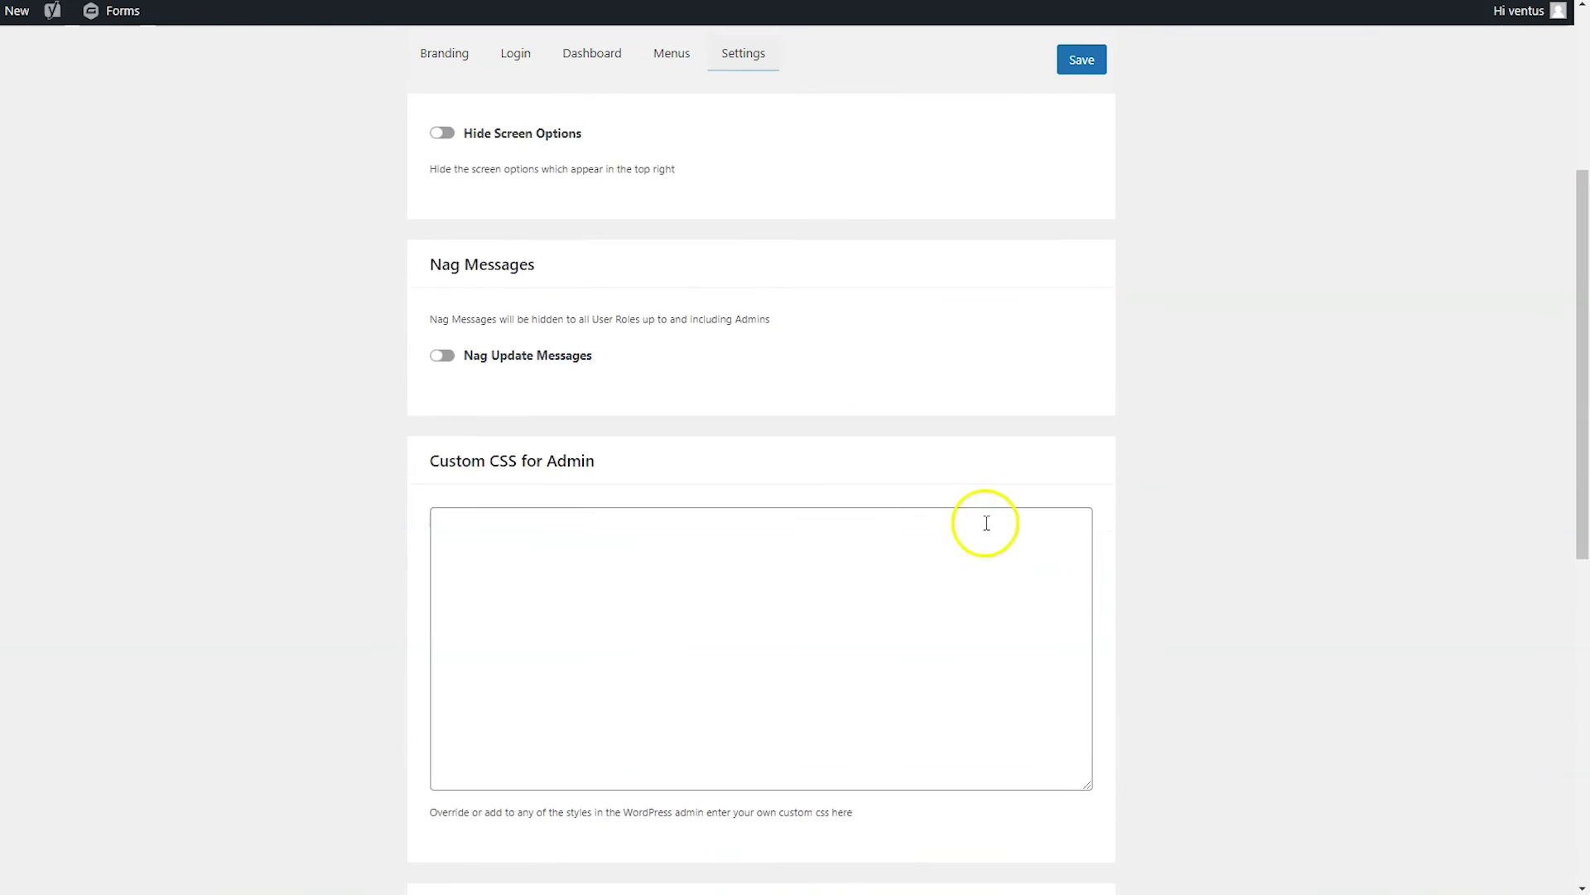
pyautogui.scroll(9, 810, 526)
pyautogui.press('F5')
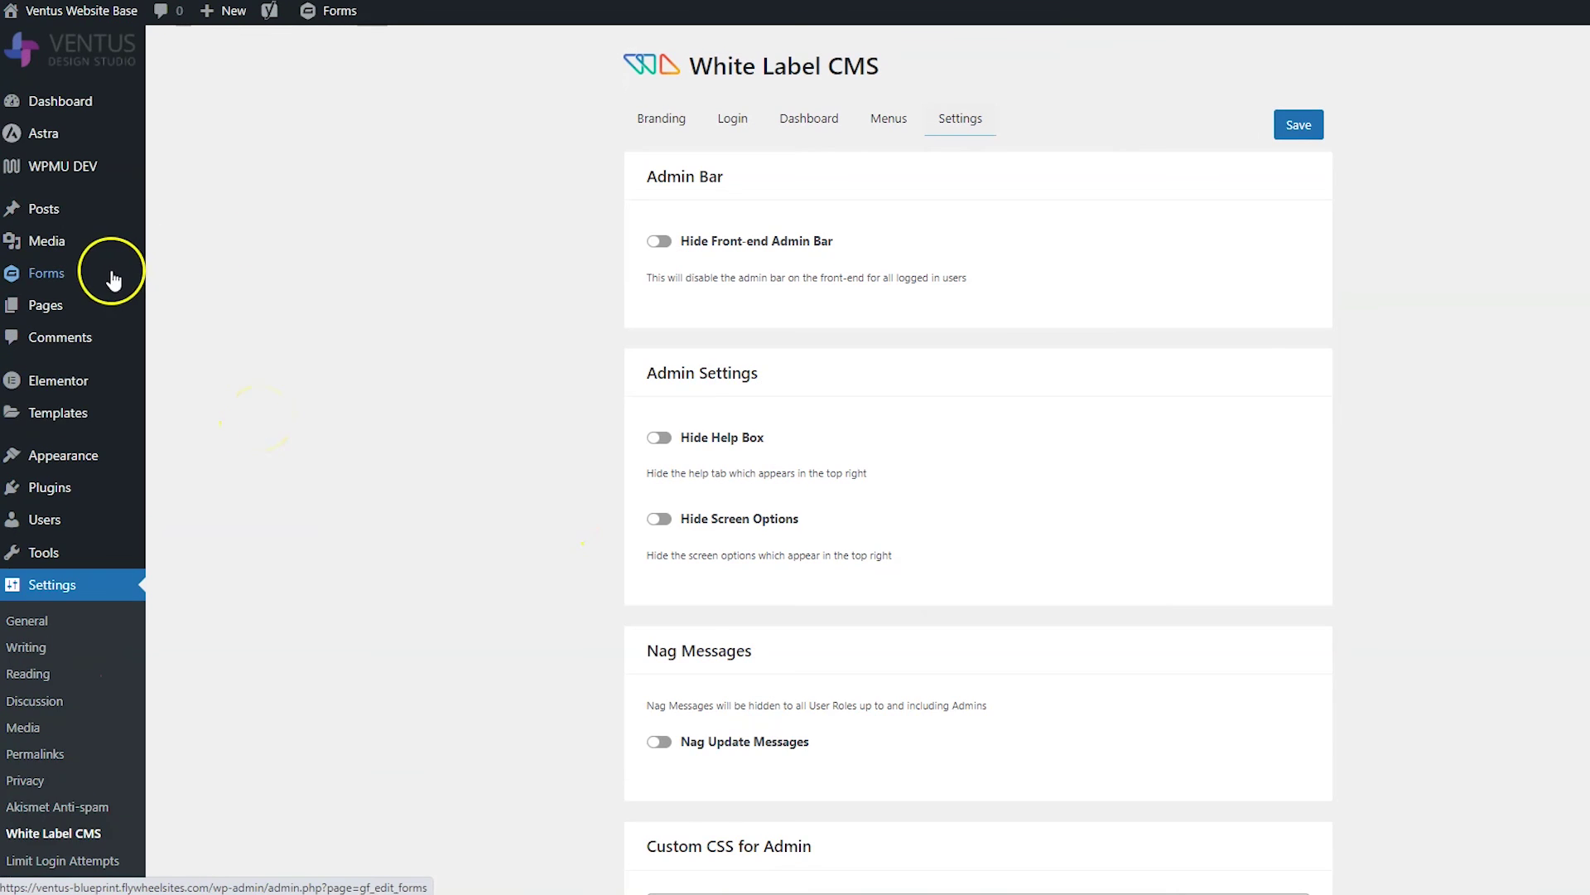
pyautogui.scroll(-5, 454, 412)
pyautogui.scroll(3, 455, 412)
pyautogui.scroll(2, 249, 439)
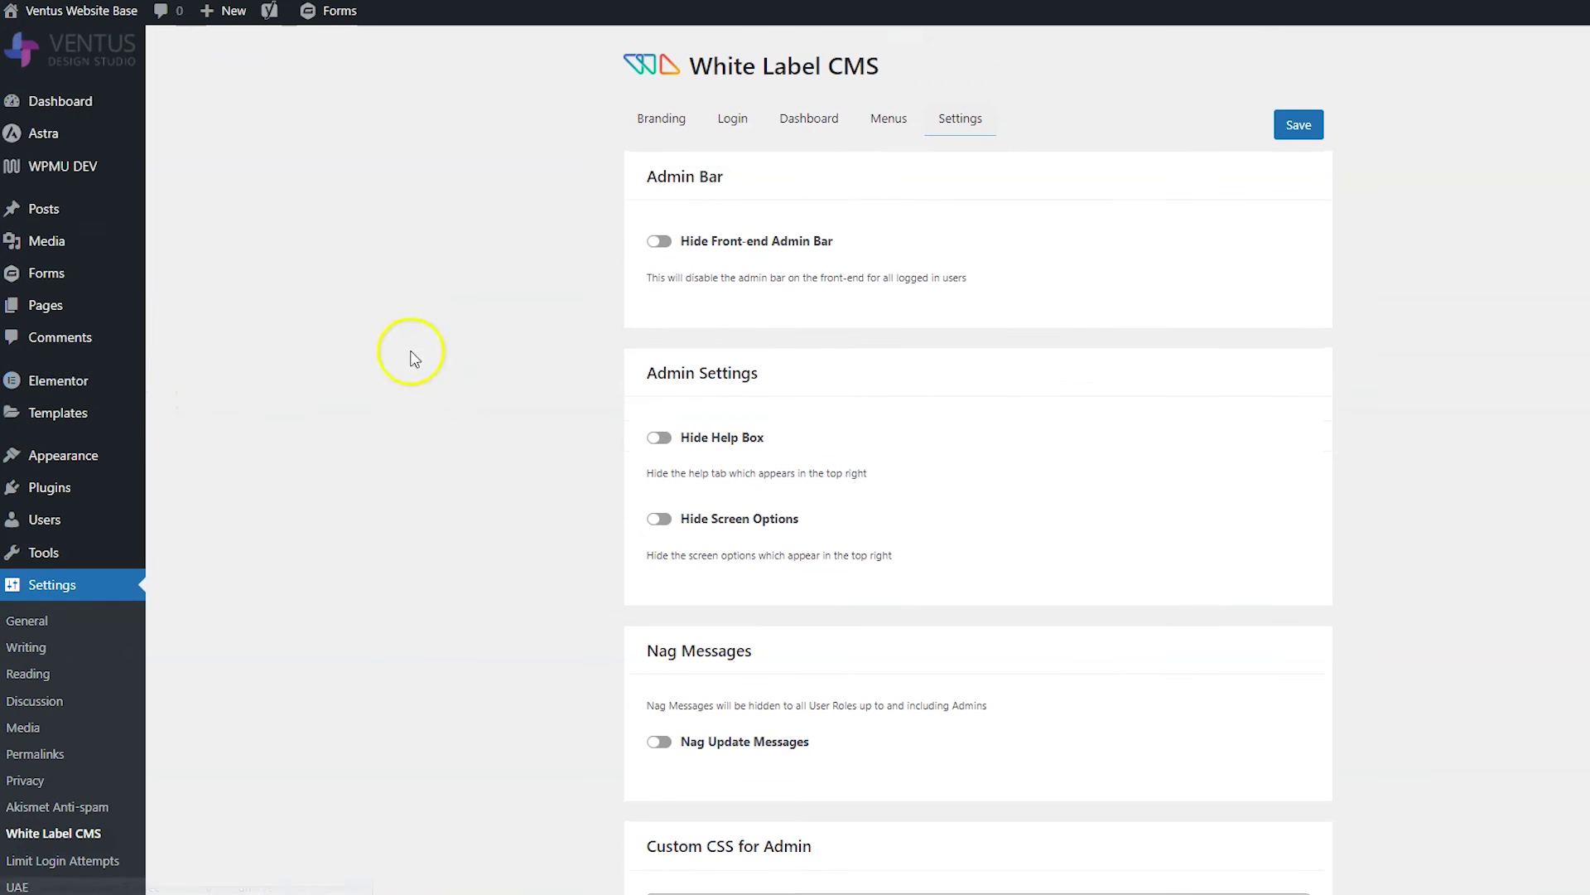
pyautogui.scroll(-3, 300, 305)
pyautogui.scroll(-2, 302, 348)
# Step: Paste the #adminmenu rule into Custom CSS for Admin, remove the width: 160px line, and save
pyautogui.click(728, 515)
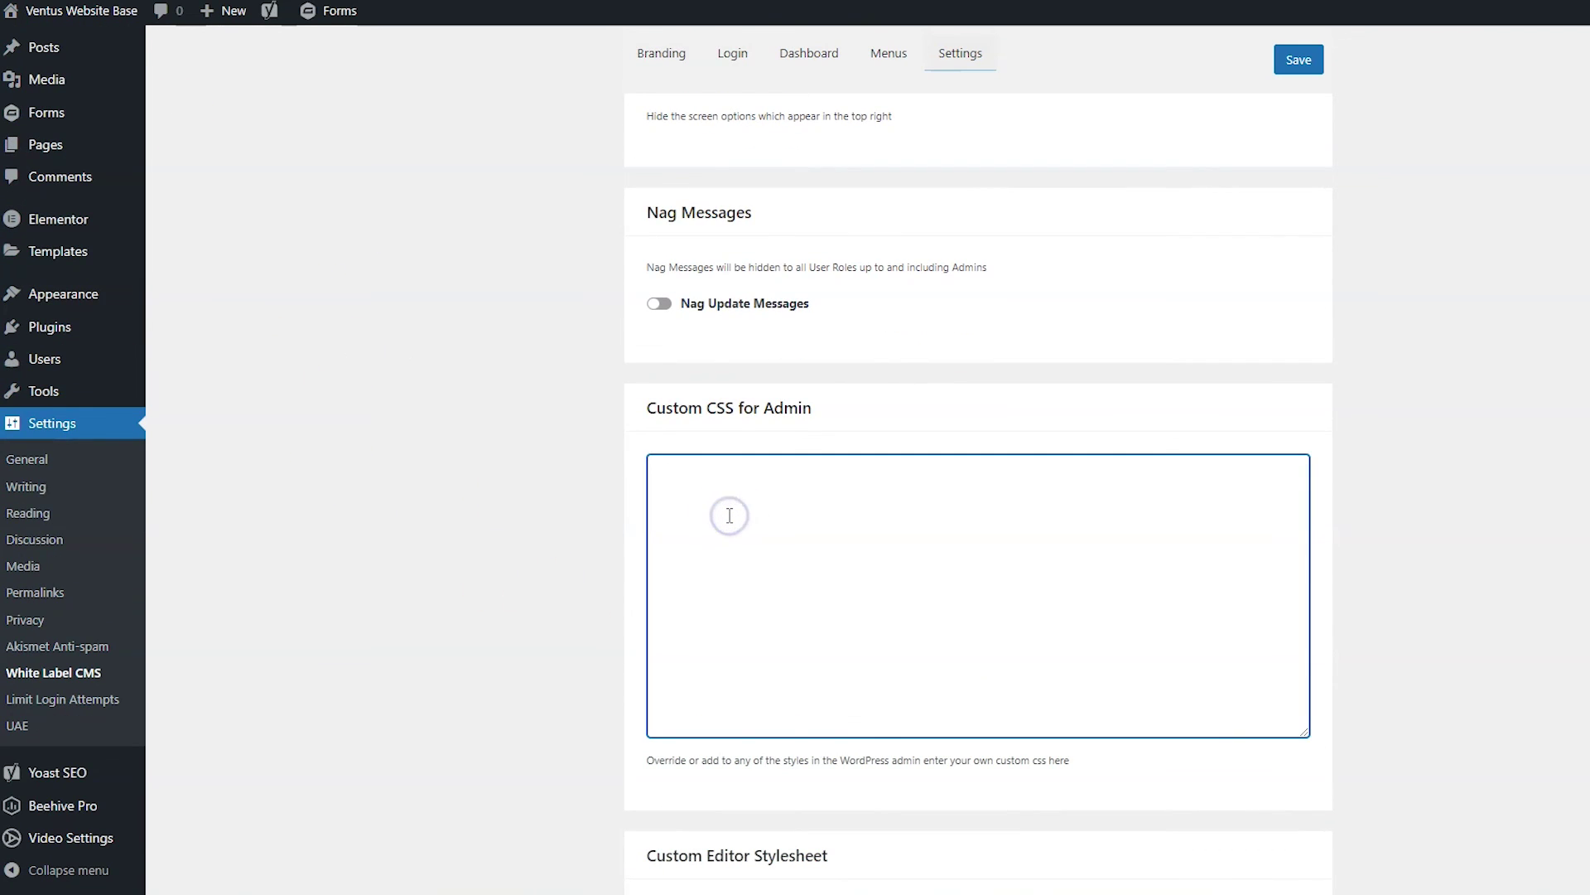
pyautogui.hotkey('ctrl', 'v')
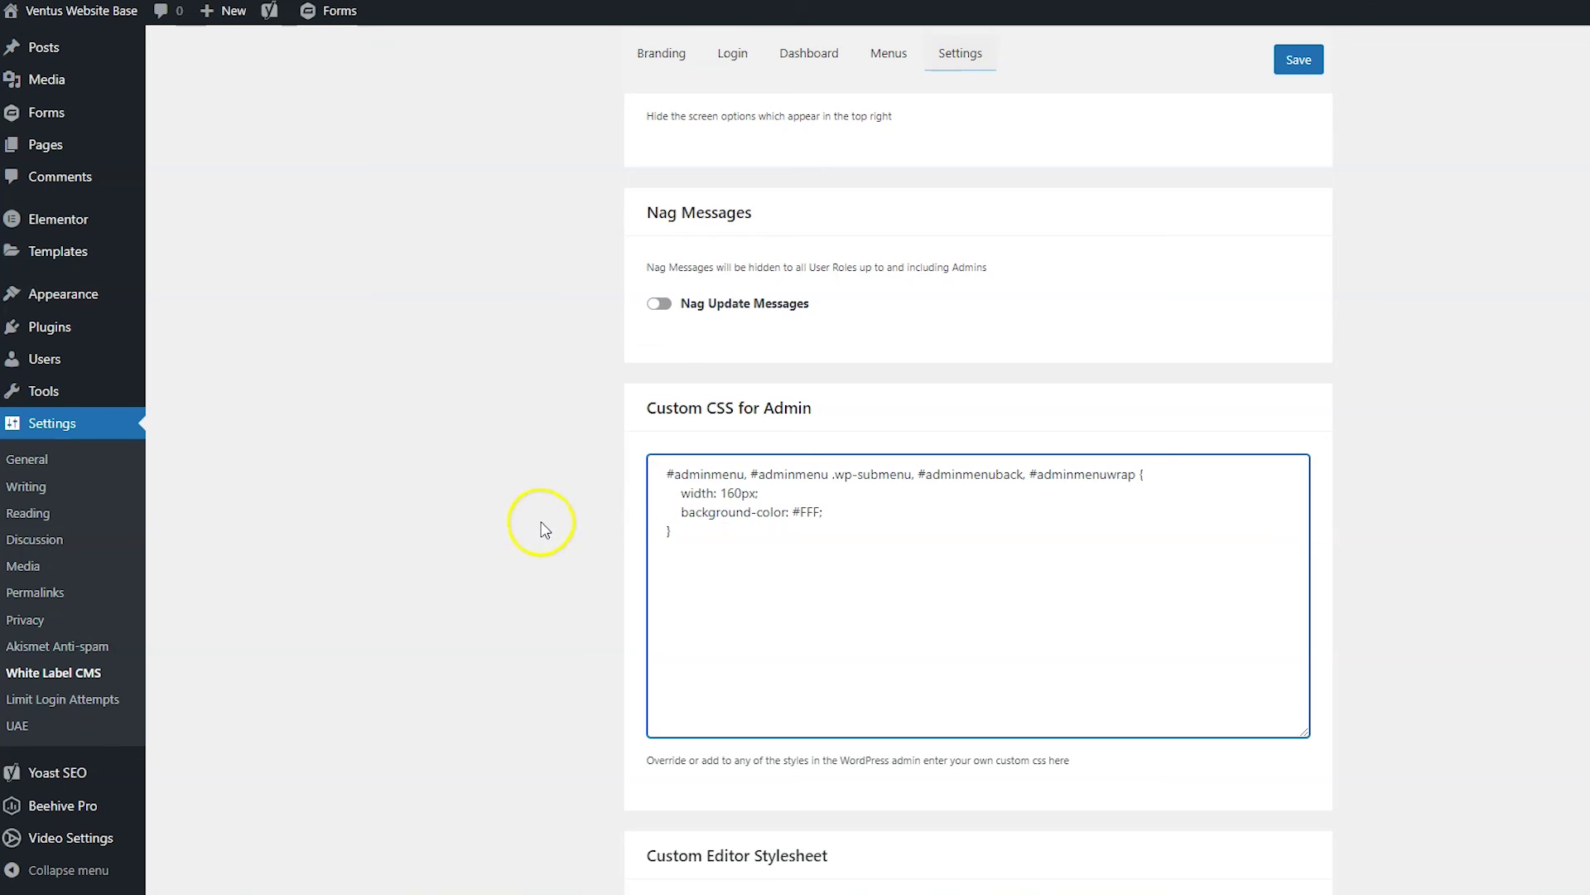
pyautogui.moveTo(783, 496); pyautogui.dragTo(611, 497)
pyautogui.press('BackSpace')
pyautogui.press('BackSpace')
pyautogui.scroll(3, 788, 611)
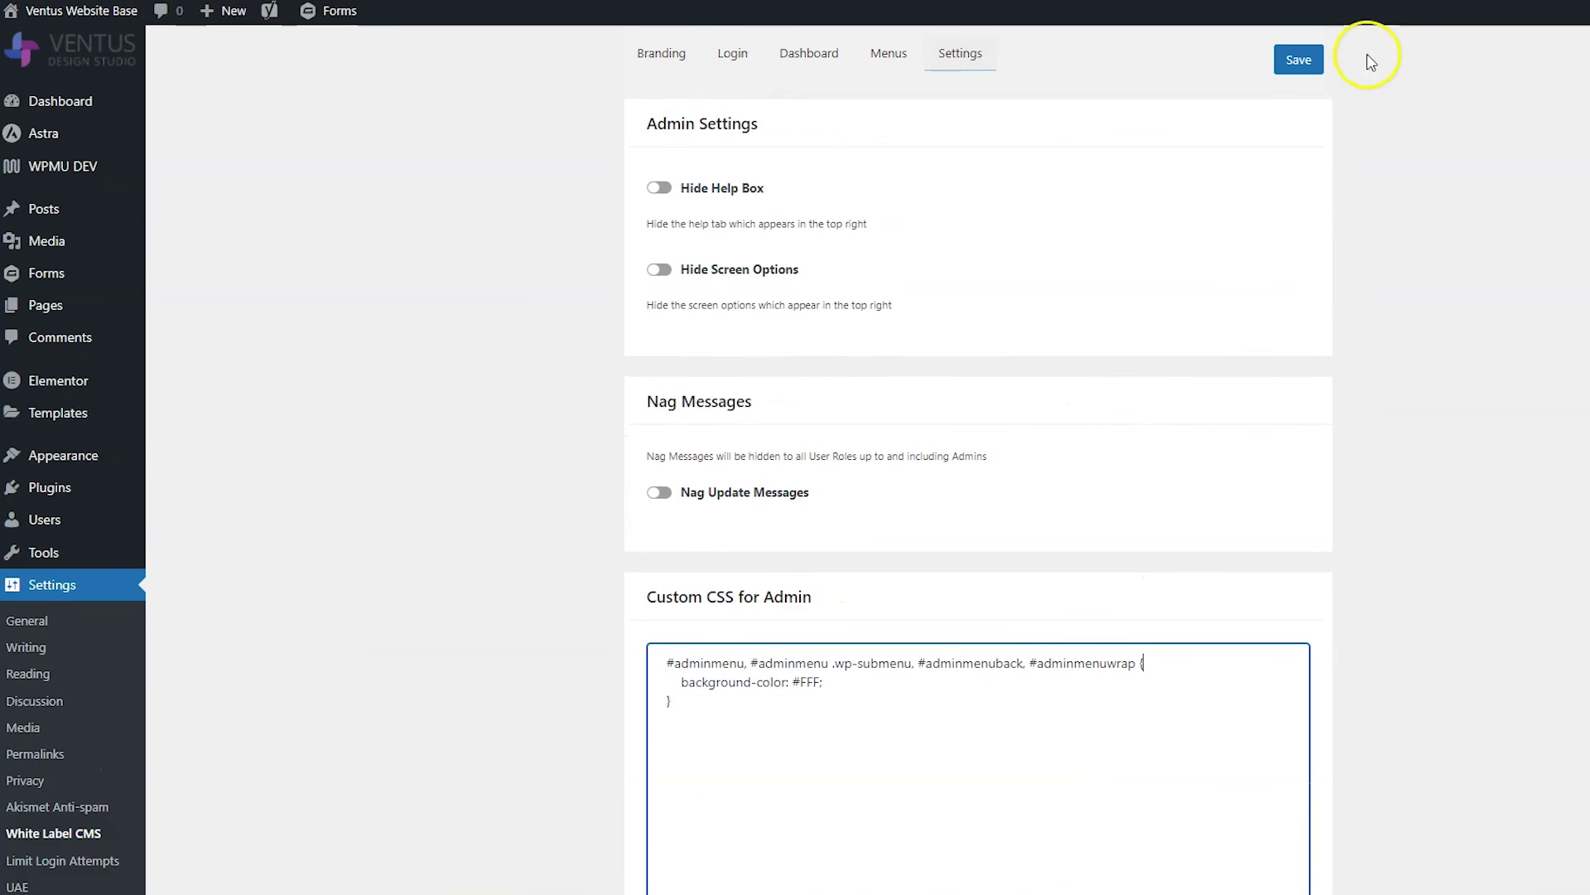
pyautogui.click(1317, 60)
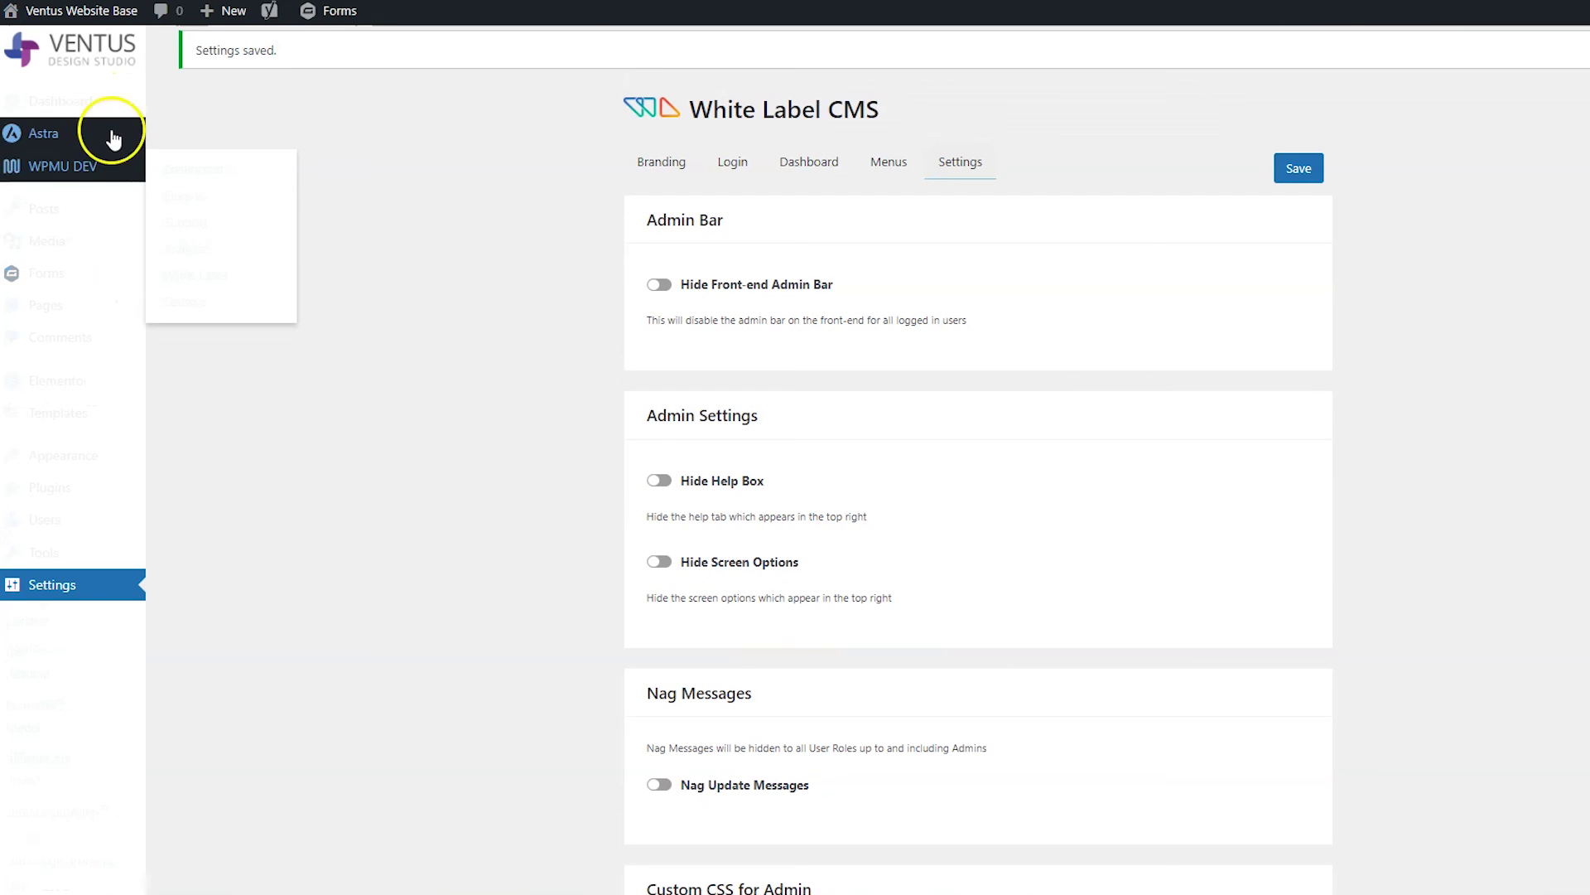
# Step: Add !important after #FFF in the admin menu's background-color rule
pyautogui.moveTo(117, 495)
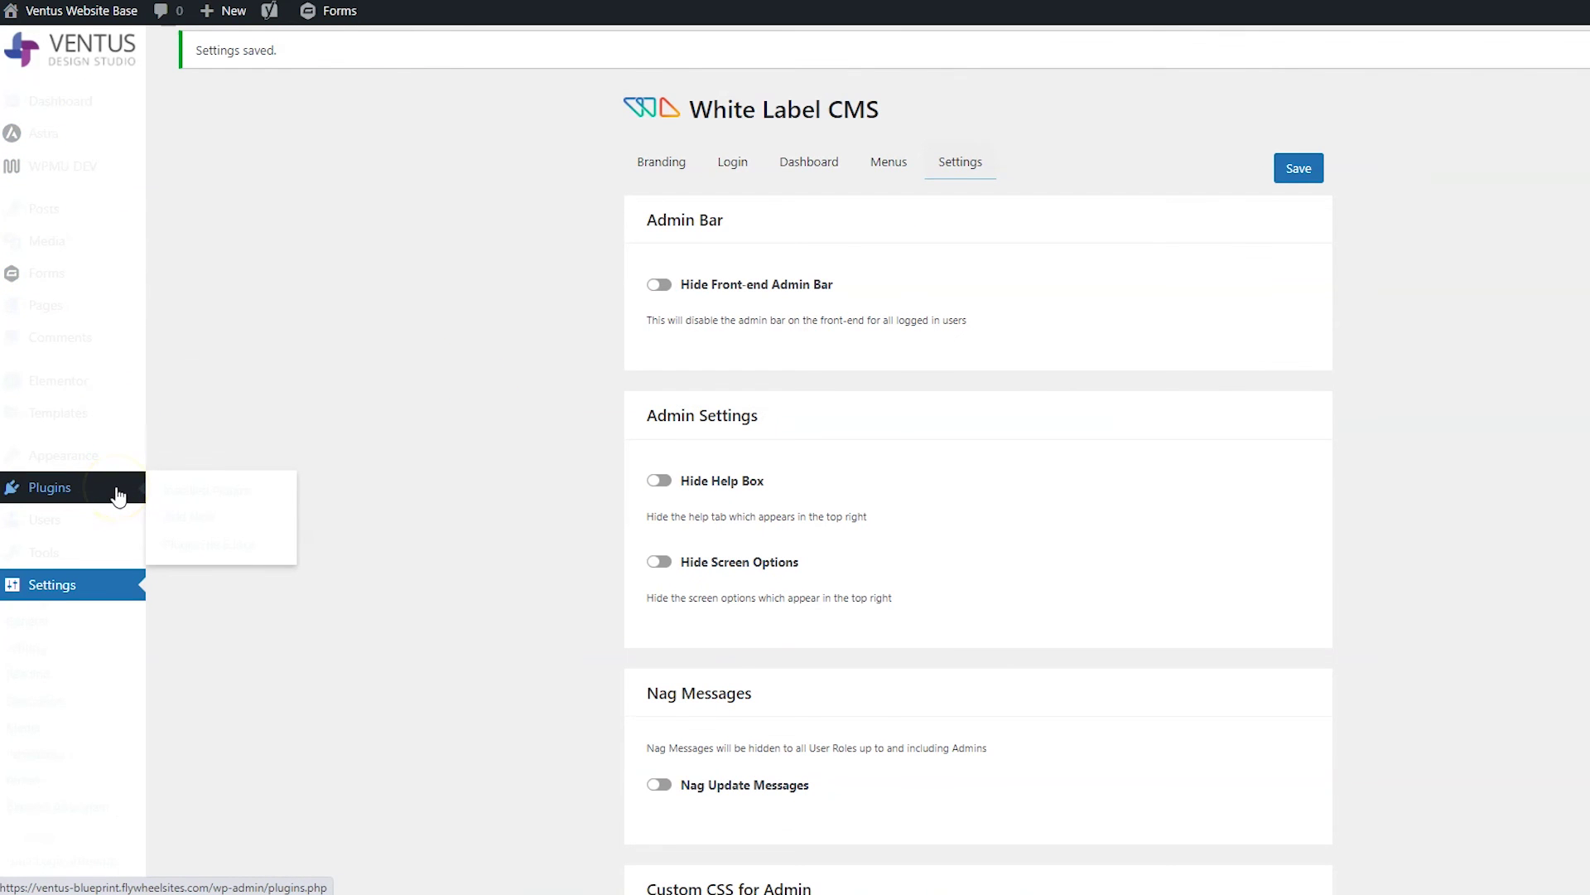
pyautogui.scroll(-8, 598, 280)
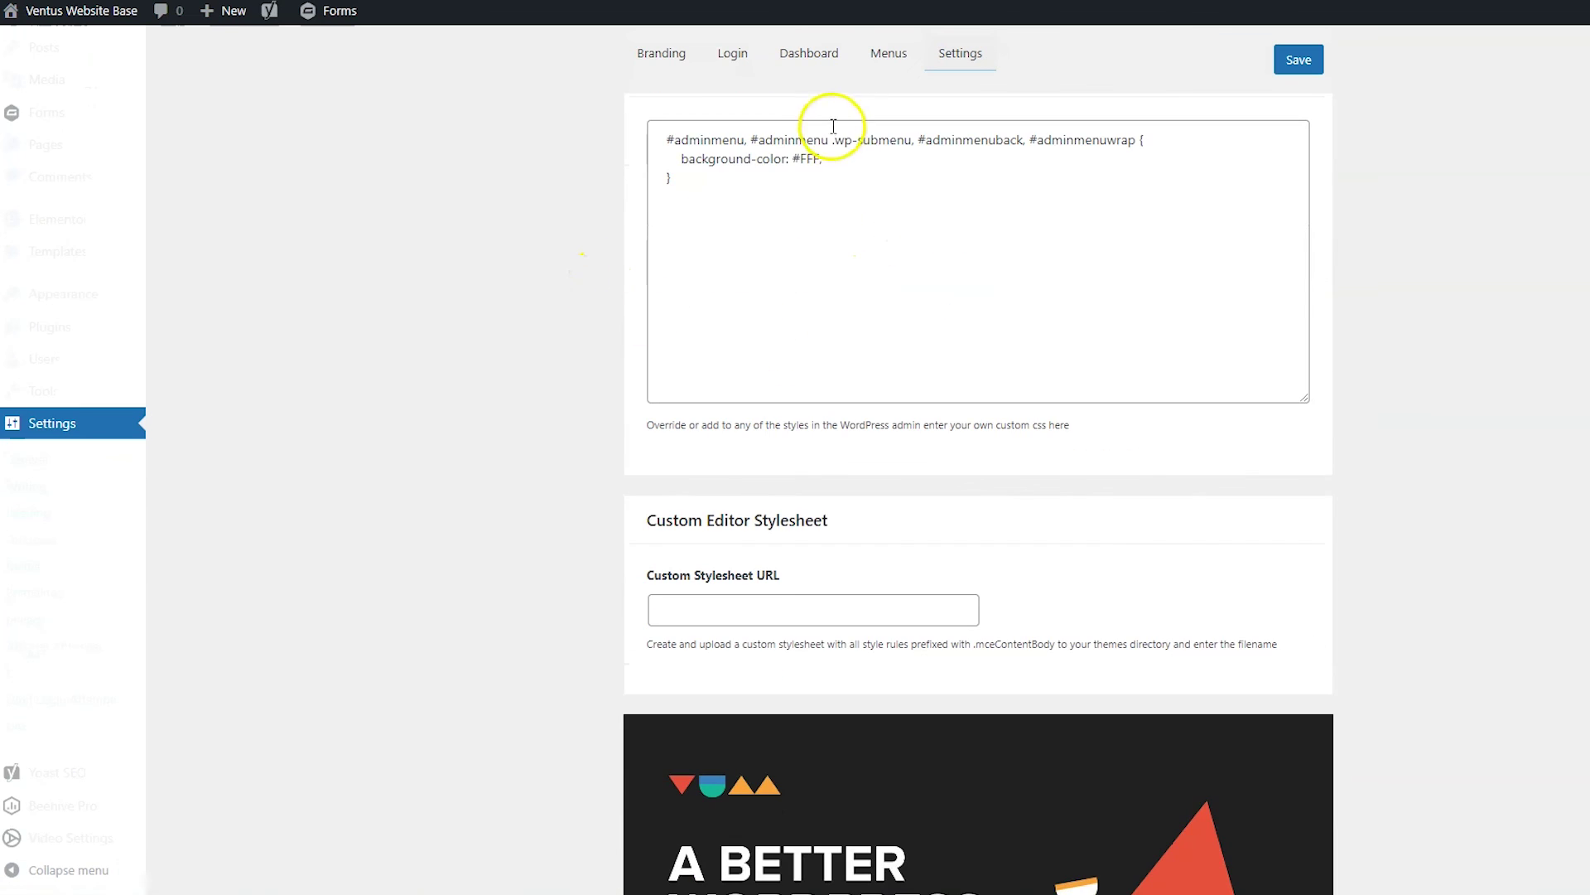
pyautogui.click(823, 158)
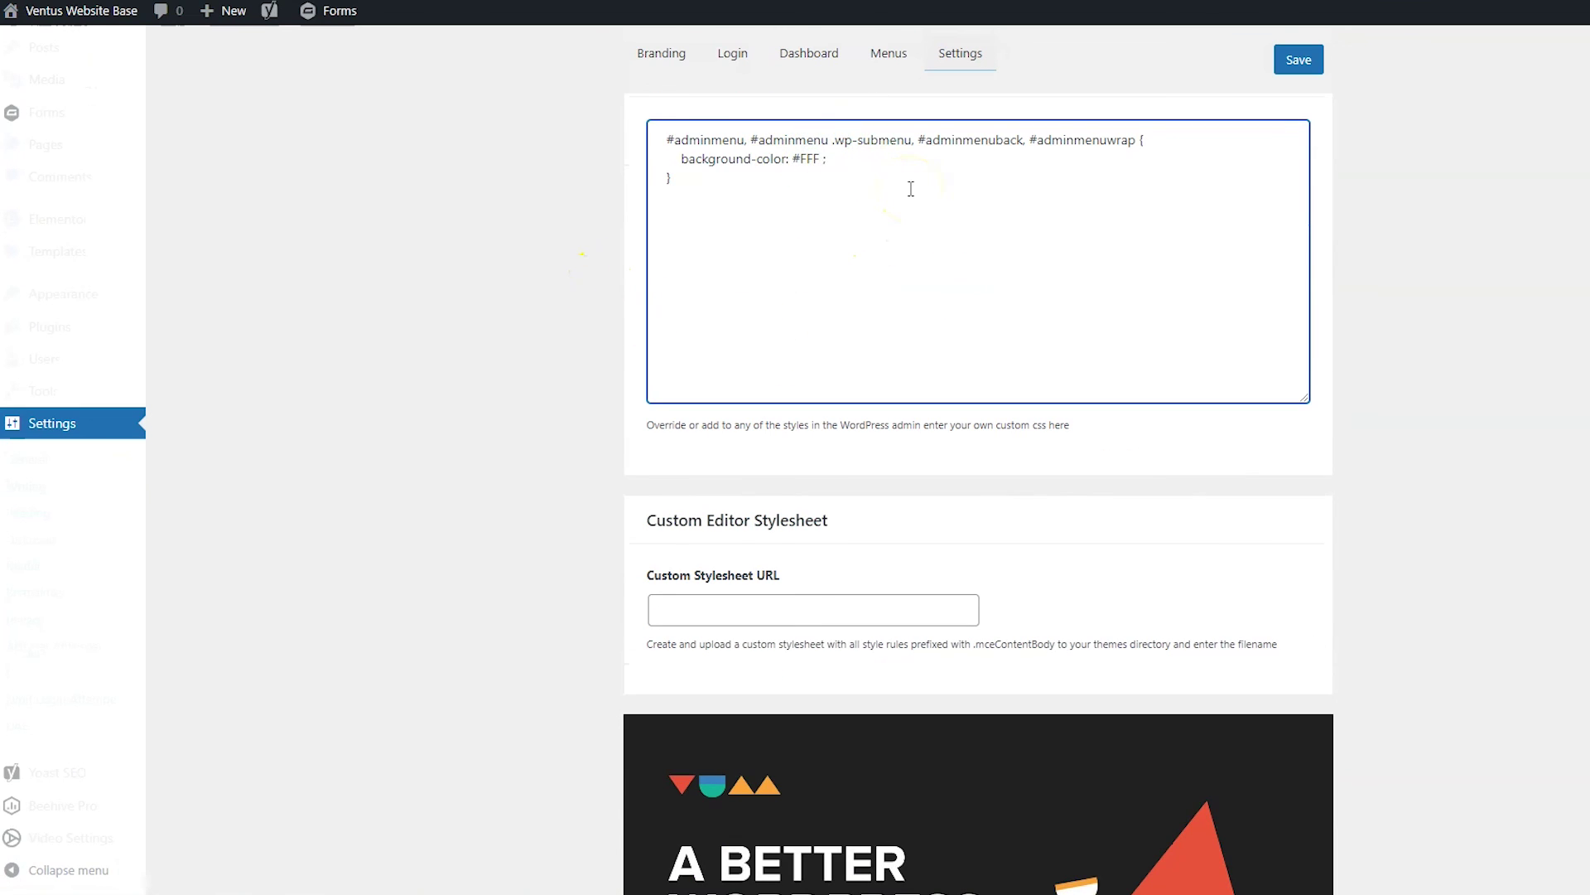
pyautogui.write('!important')
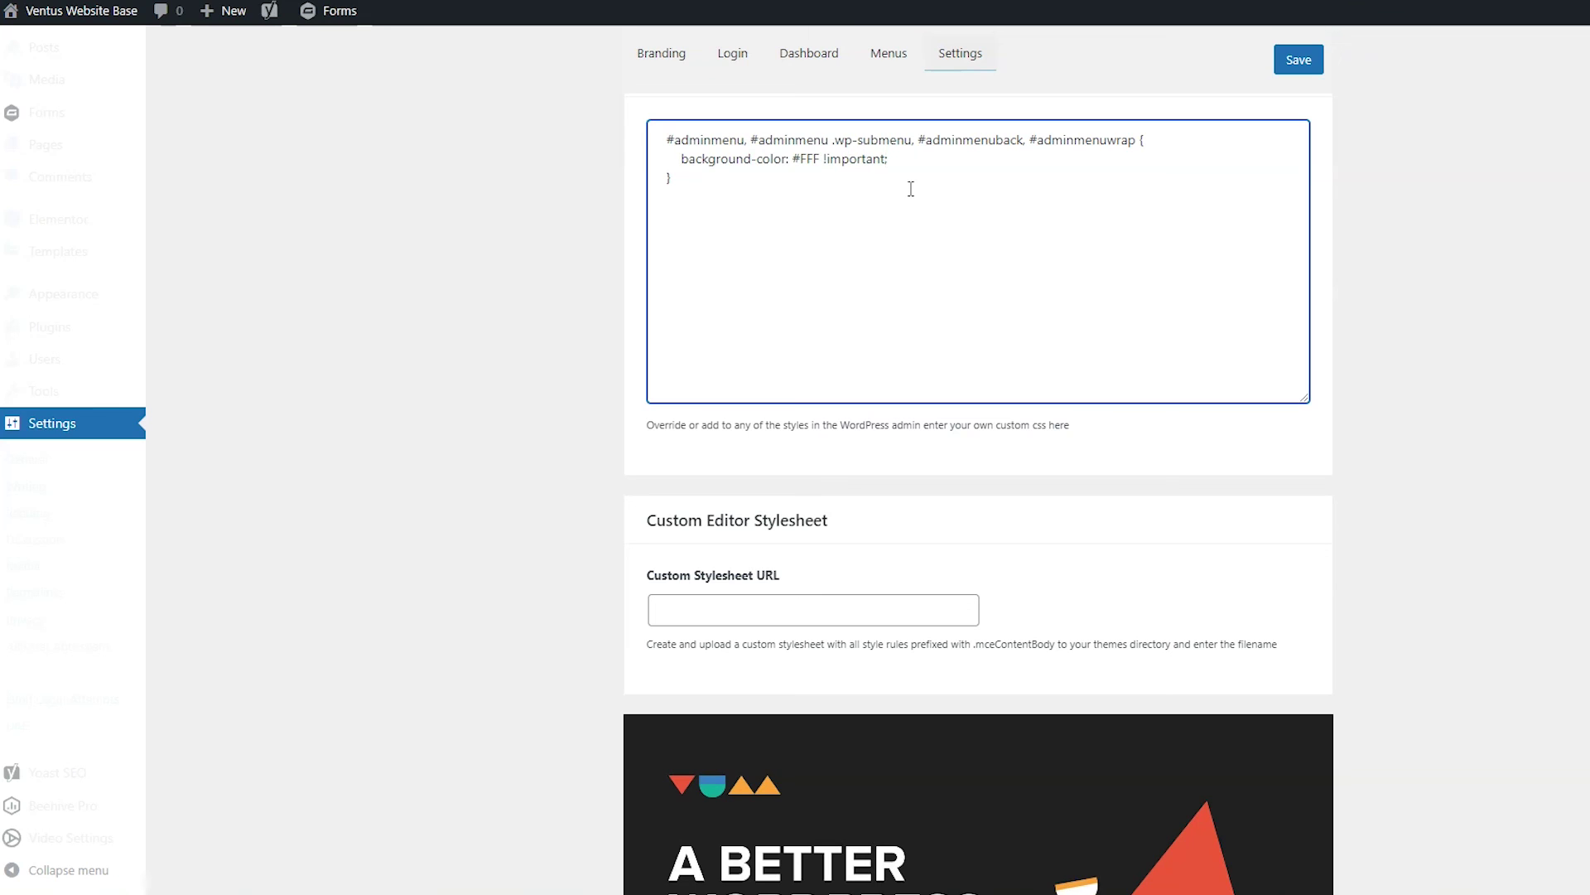